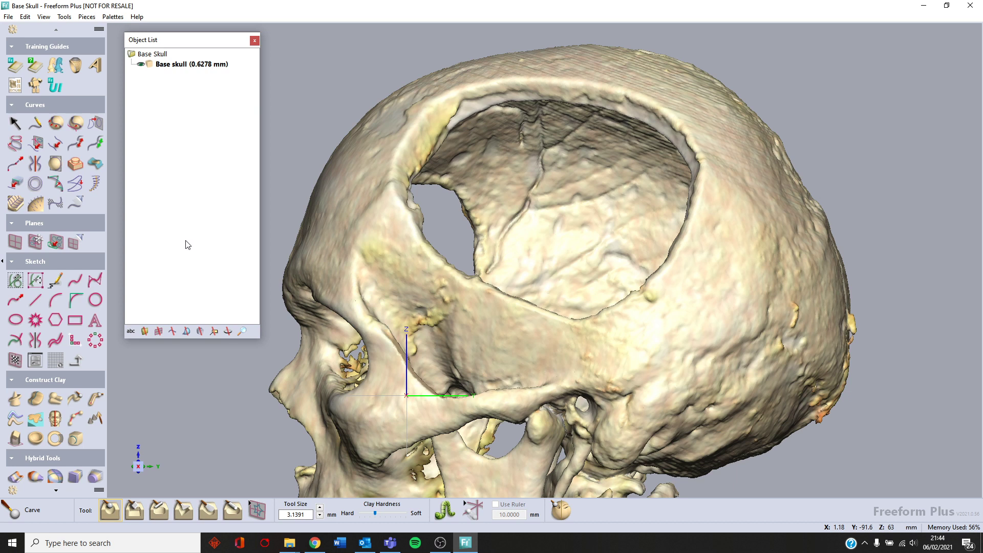
Step: Draw a curve on the skull surface along the defect's upper margin, from front to rear, about 122 mm long
left_click(39, 127)
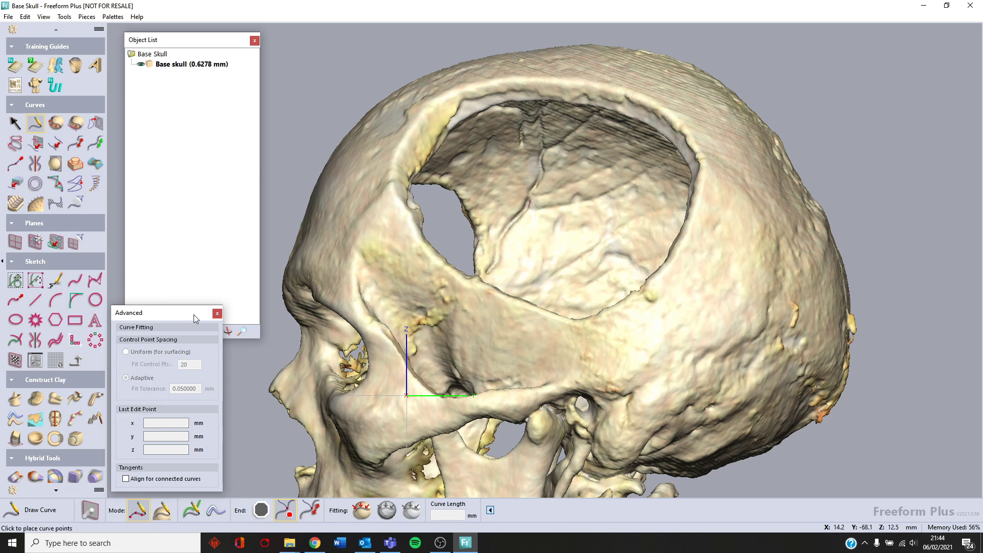
left_click(217, 313)
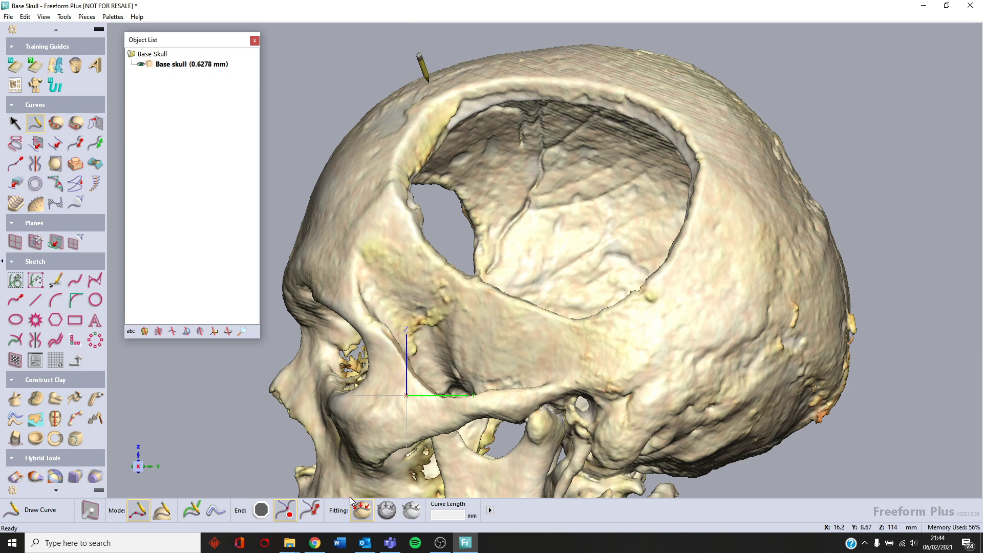
left_click(421, 86)
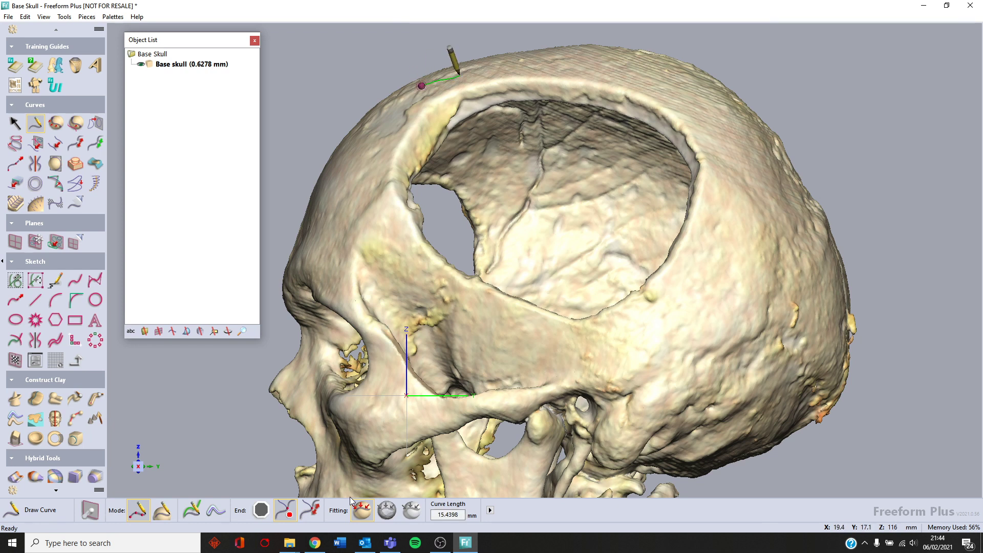
left_click(571, 63)
left_click(724, 134)
left_click(724, 134)
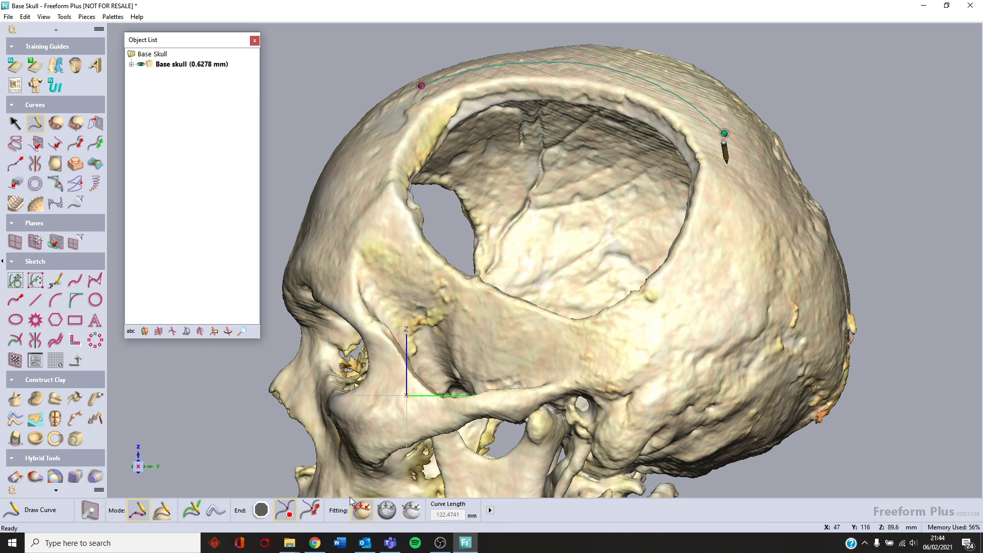
Step: Draw a connected curve of about 106 mm from the upper curve's rear end down around the back of the defect
left_click(724, 134)
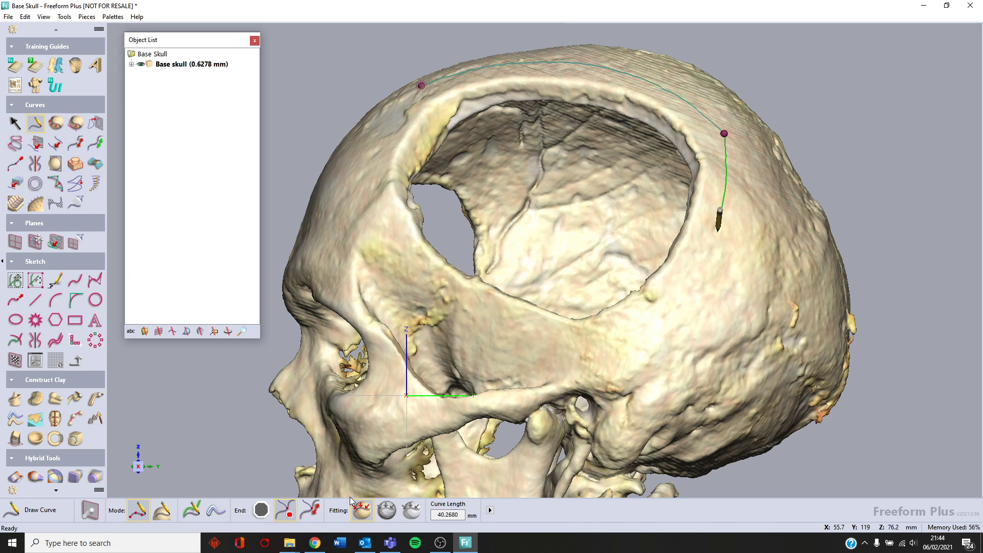
left_click(702, 264)
left_click(596, 344)
left_click(596, 344)
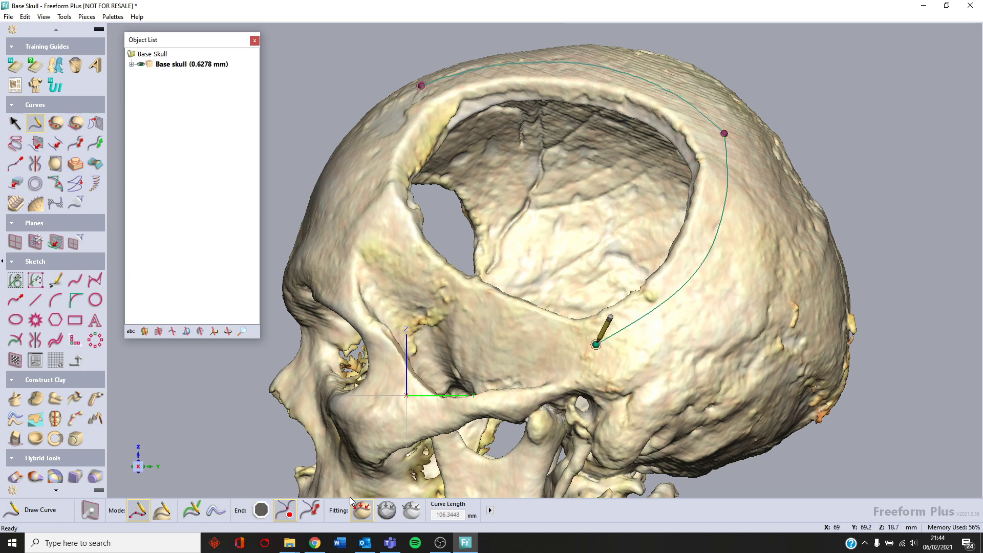
Step: Draw a curve below the defect to its front side, and close the outline with a curve of about 60 mm up to the starting point
left_click(595, 344)
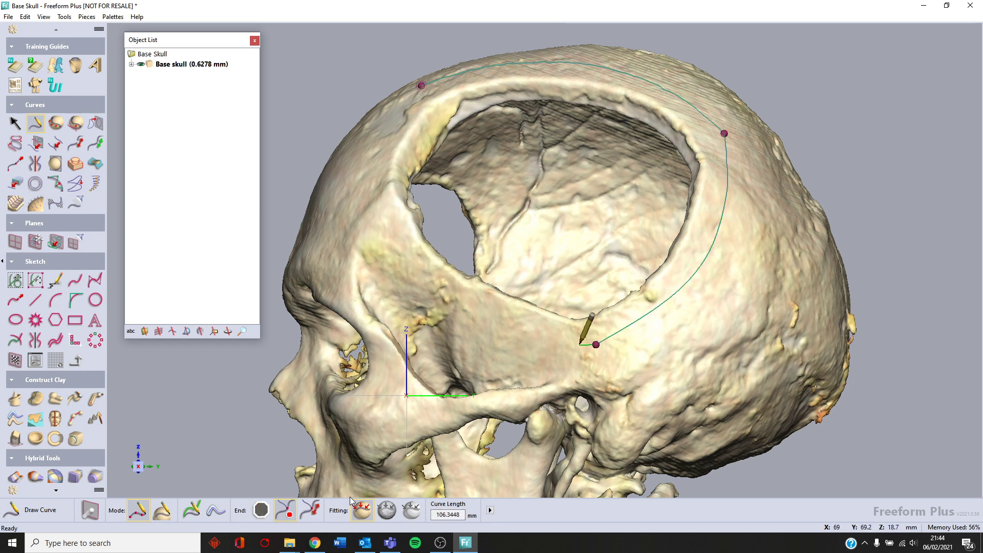
left_click(468, 306)
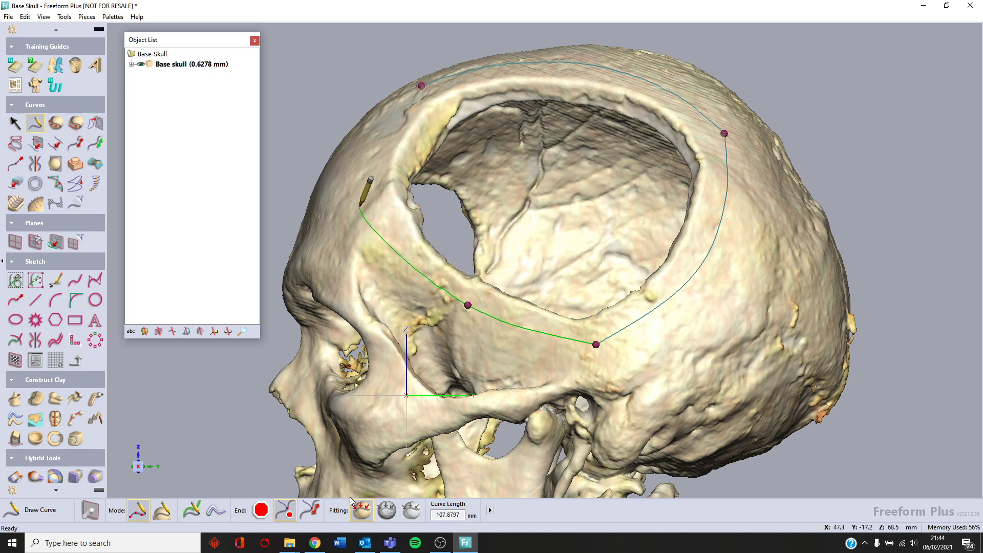
key("e")
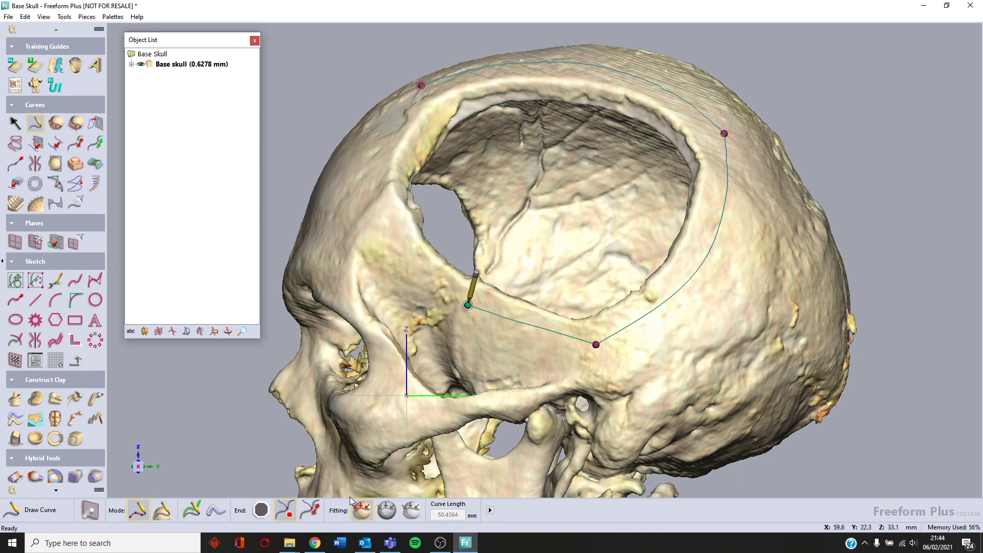
key("ctrl+z")
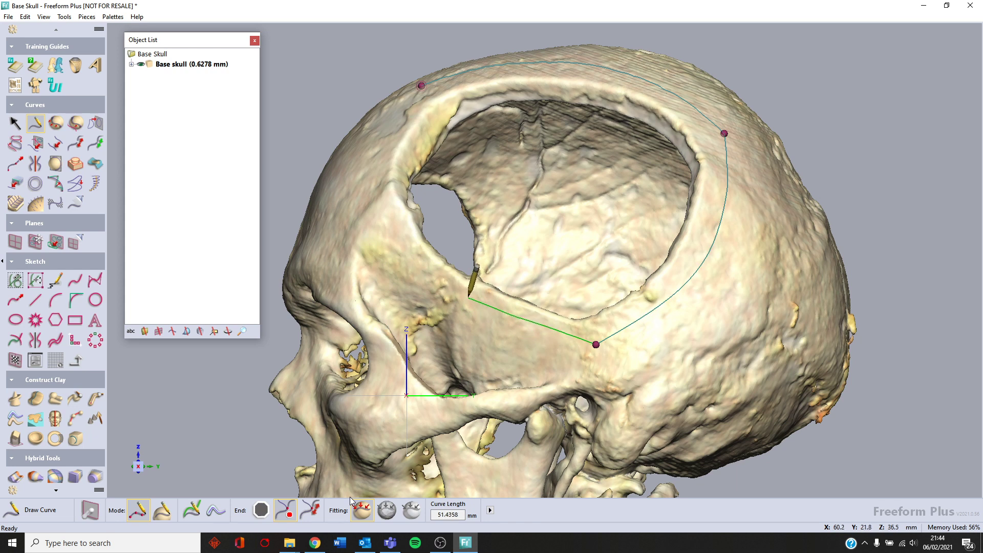
left_click(467, 312)
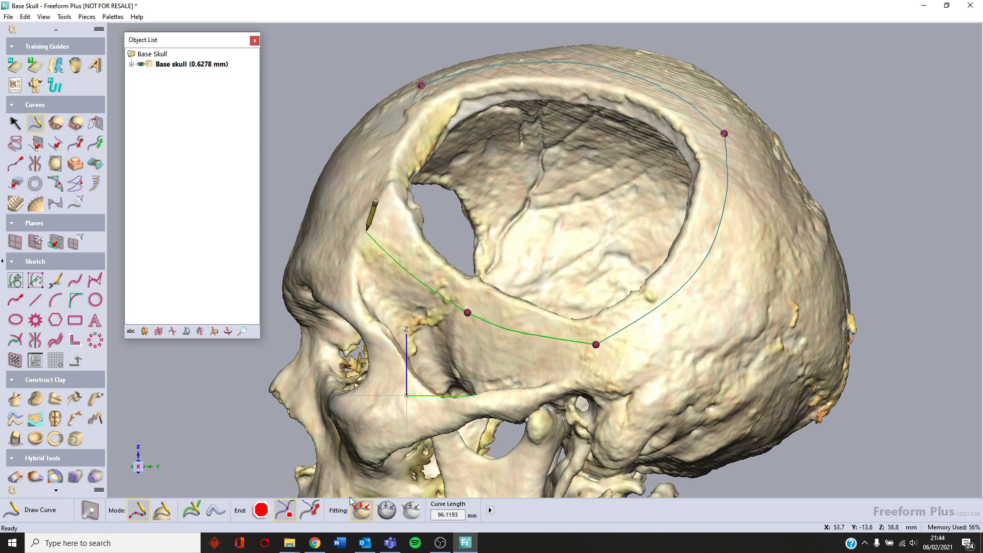
left_click(364, 204)
left_click(363, 204)
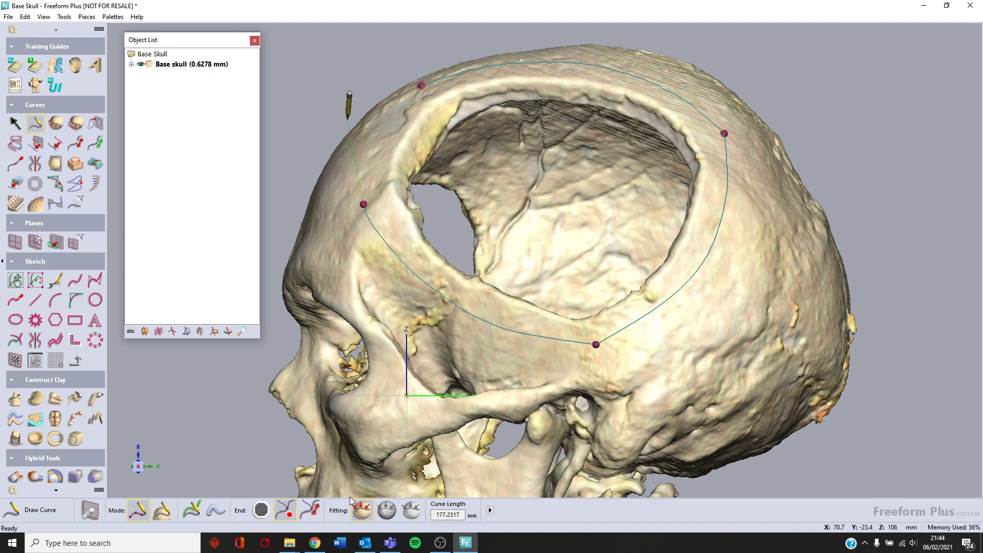
left_click(421, 85)
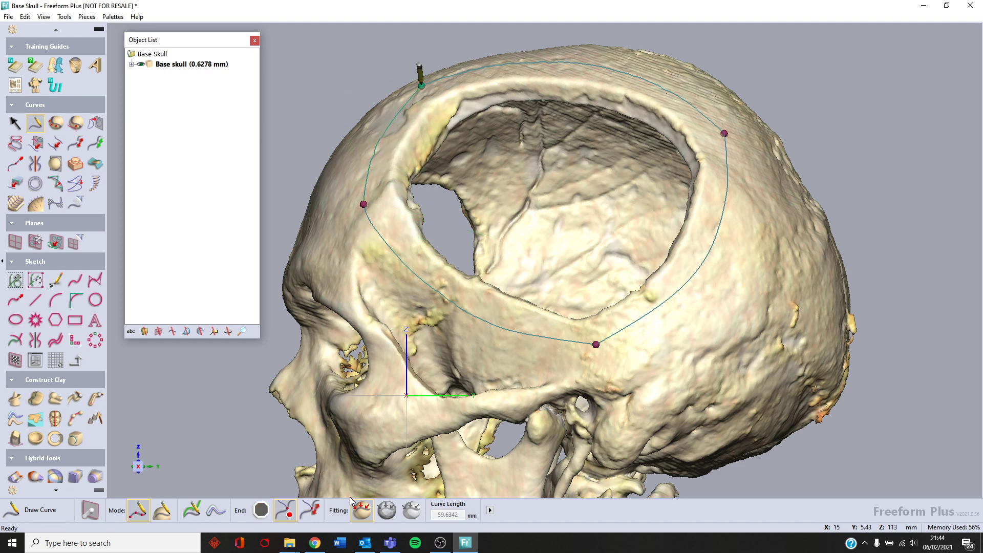
Step: With clay fitting off, draw a three-point curve of about 136 mm across the defect from the outline's front edge to its rear edge
mouse_move(684, 278)
middle_mouse_down()
mouse_move(417, 278)
mouse_move(969, 279)
mouse_move(382, 279)
mouse_move(971, 278)
mouse_move(877, 279)
mouse_move(675, 329)
mouse_move(675, 441)
mouse_move(676, 279)
middle_mouse_up()
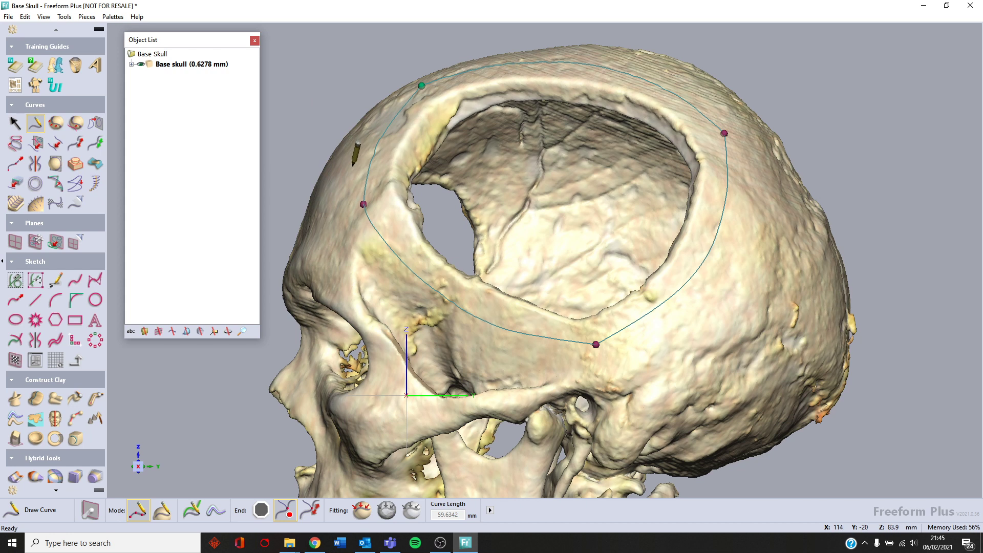
key("v")
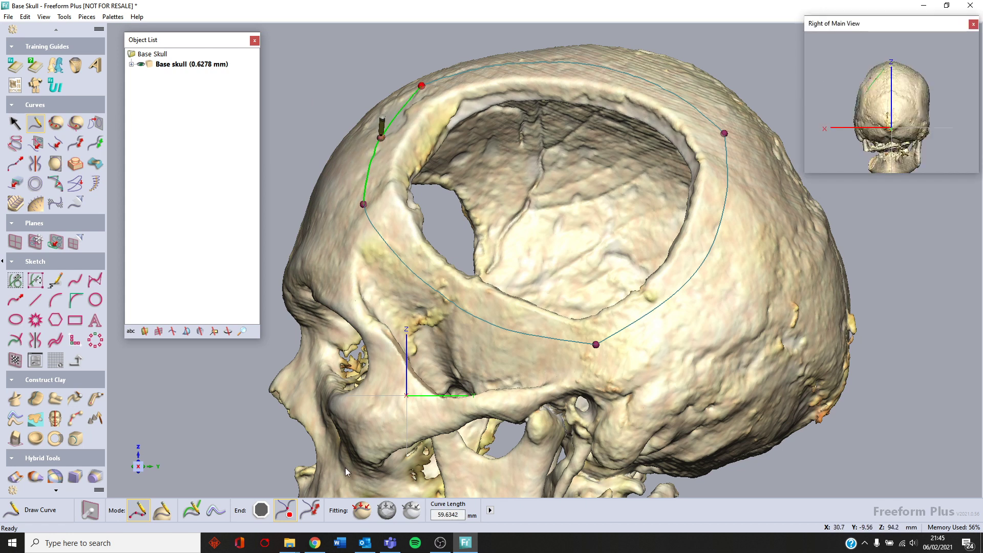
left_click(381, 137)
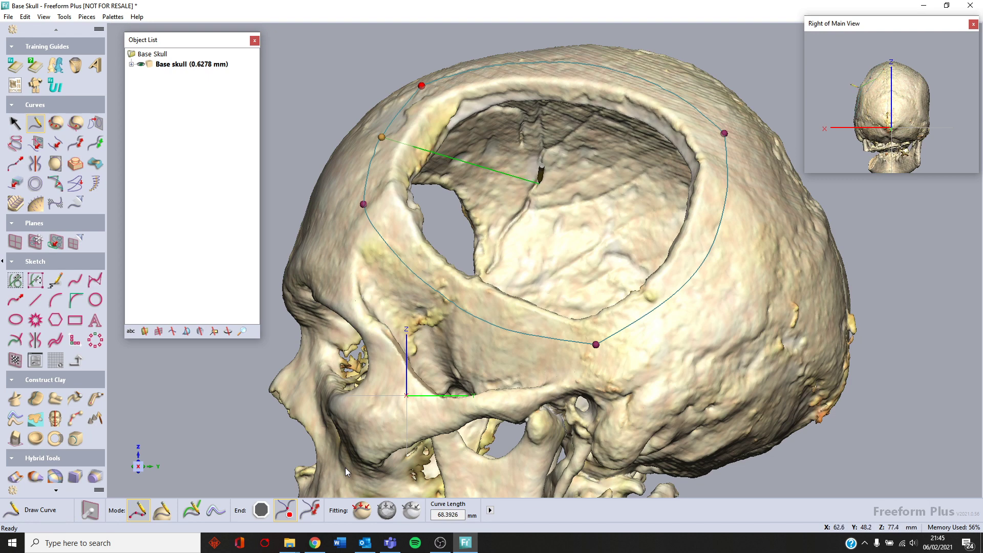
left_click(540, 184)
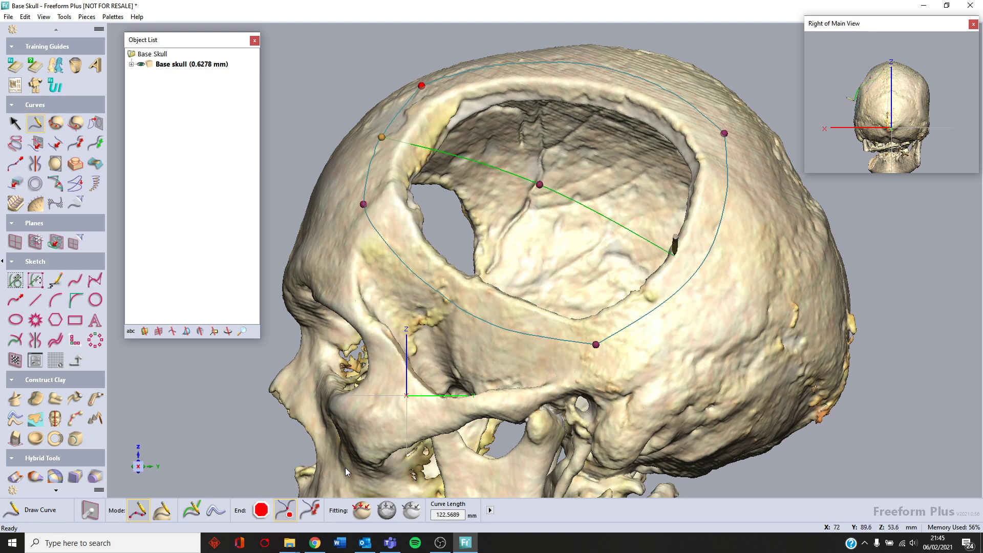
left_click(709, 251)
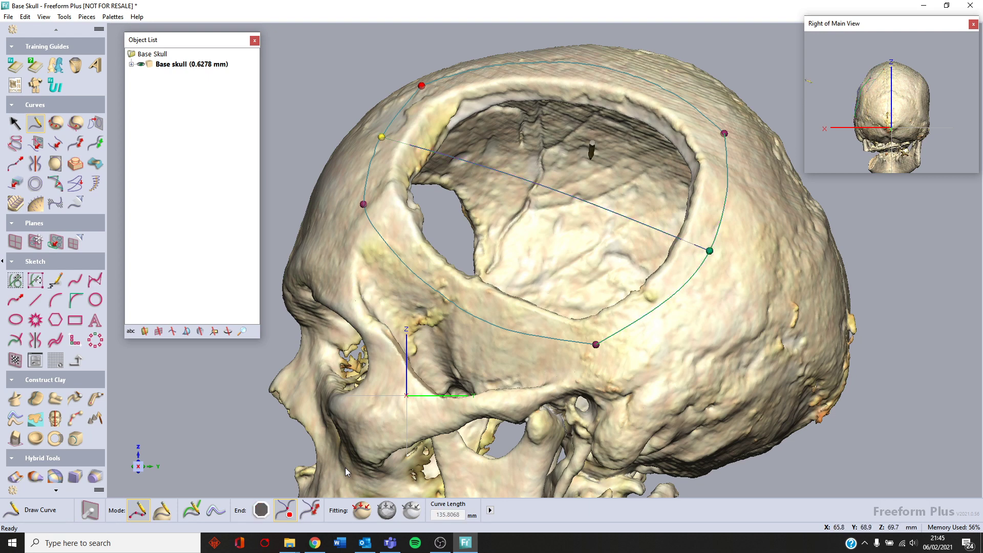
Step: Draw two connecting curves from the outline's upper edge to the crossing curve, about 60 mm, and on to the lower edge, about 54 mm
left_click(583, 64)
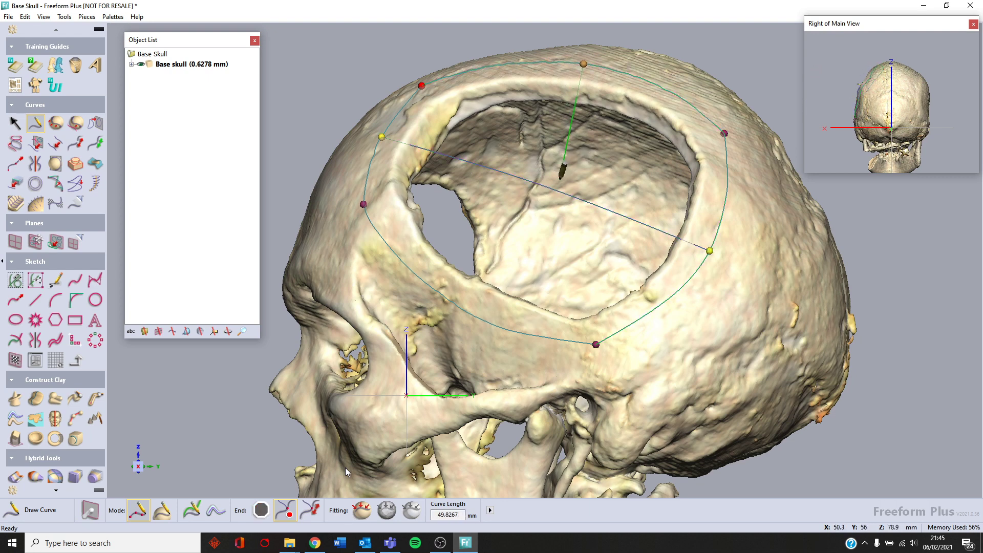
left_click(549, 187)
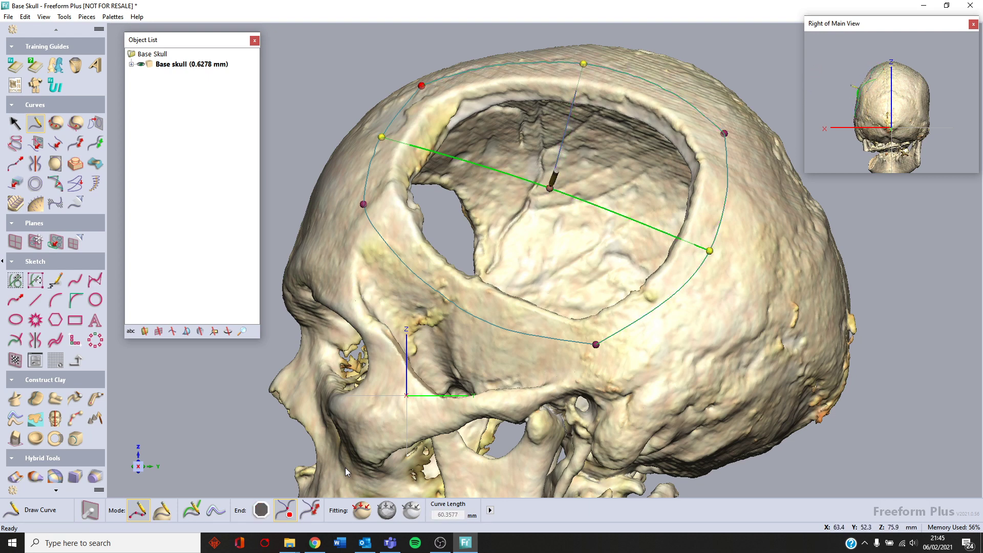
left_click(549, 188)
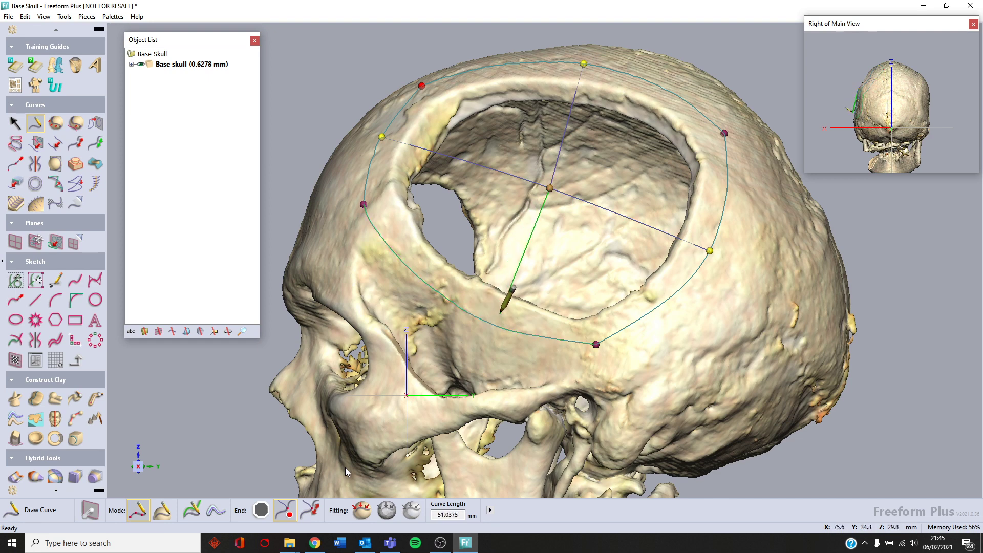
left_click(492, 324)
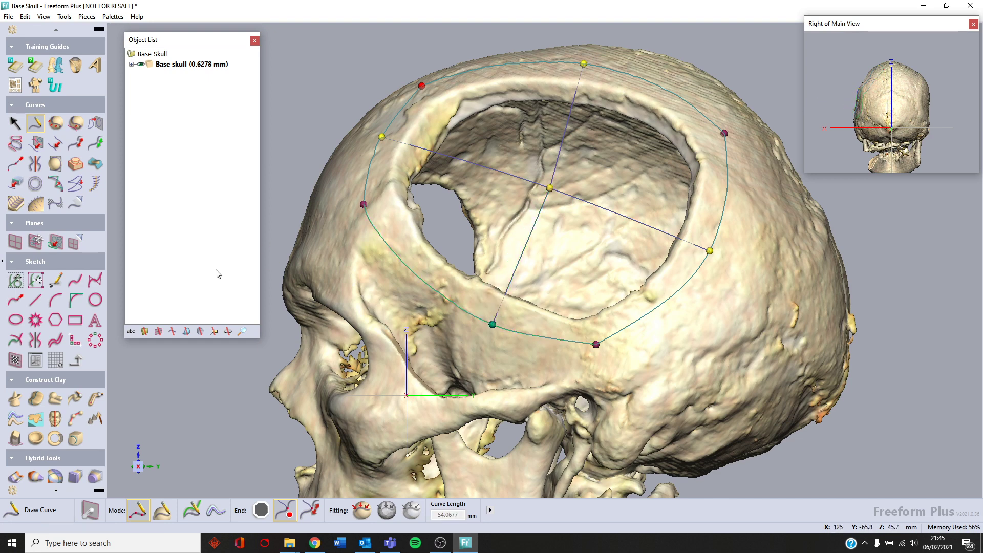
Step: Adjust the tangents at the front and rear ends of the long crossing curve to follow the skull's contour
left_click(19, 127)
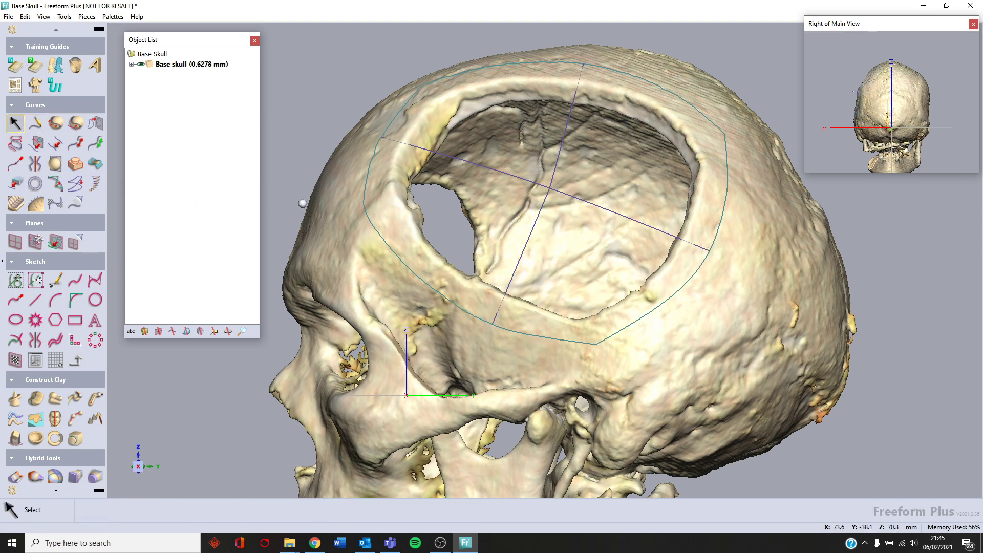
left_click(462, 158)
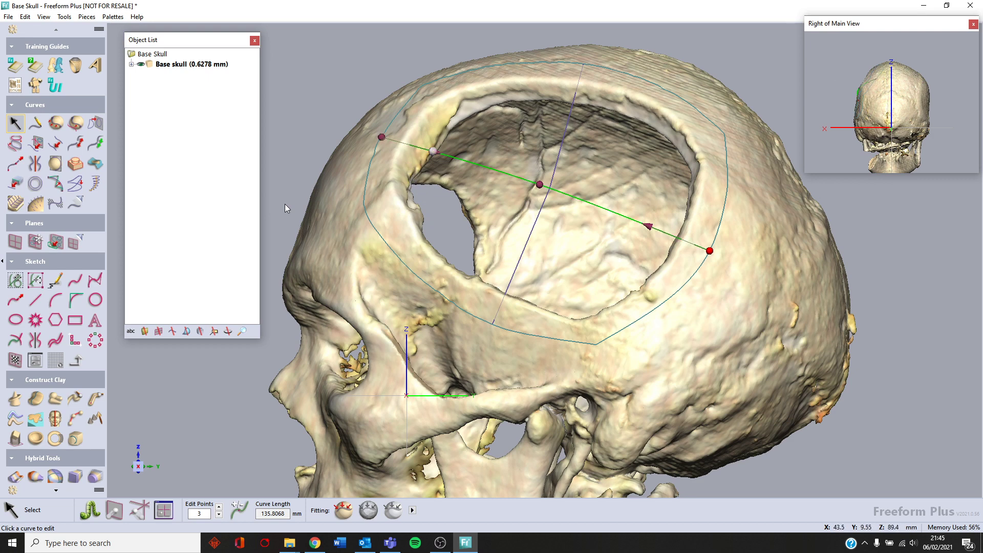
left_click_drag(435, 152, 416, 141)
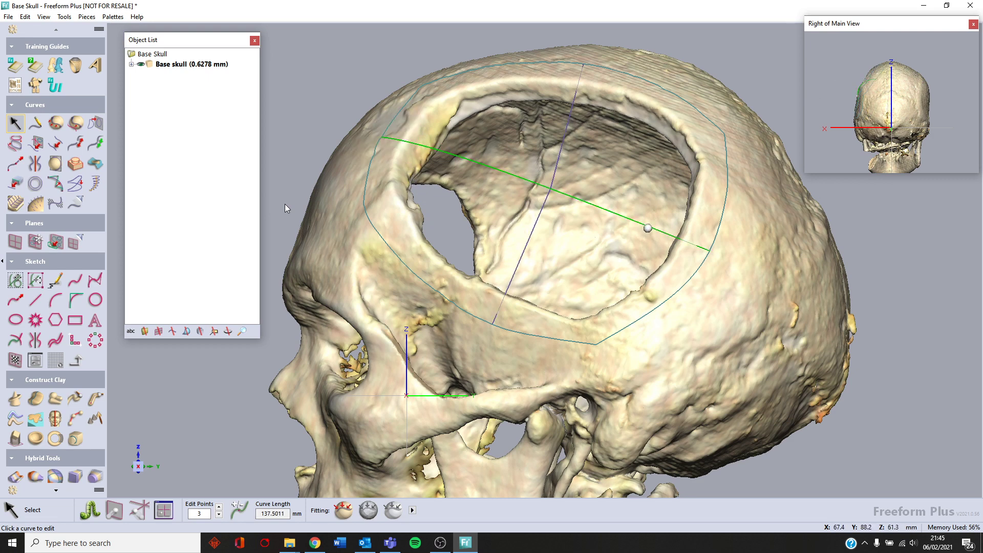
left_click_drag(653, 228, 661, 229)
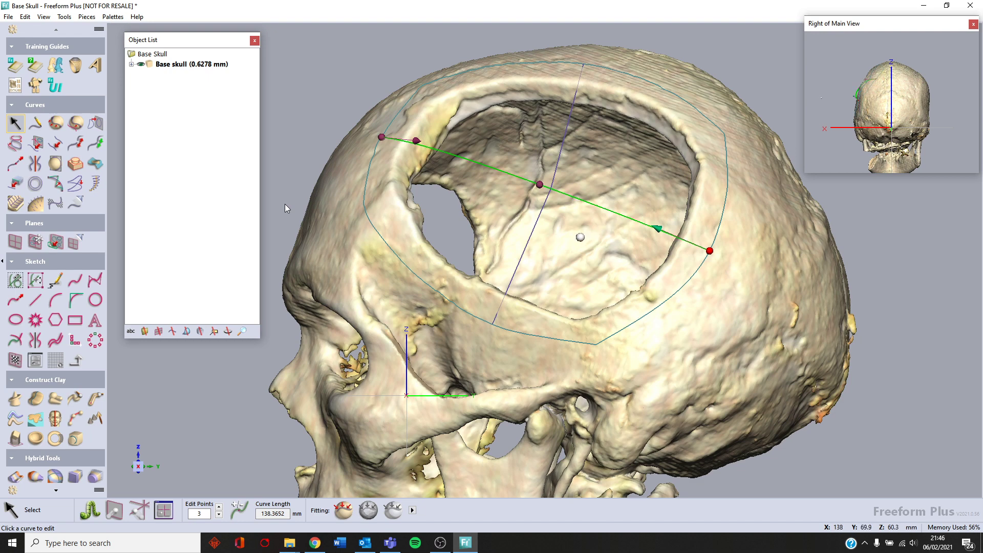
Step: Adjust the outer-end tangents of the lower and upper connecting curves to blend with the skull's contour
left_click(533, 217)
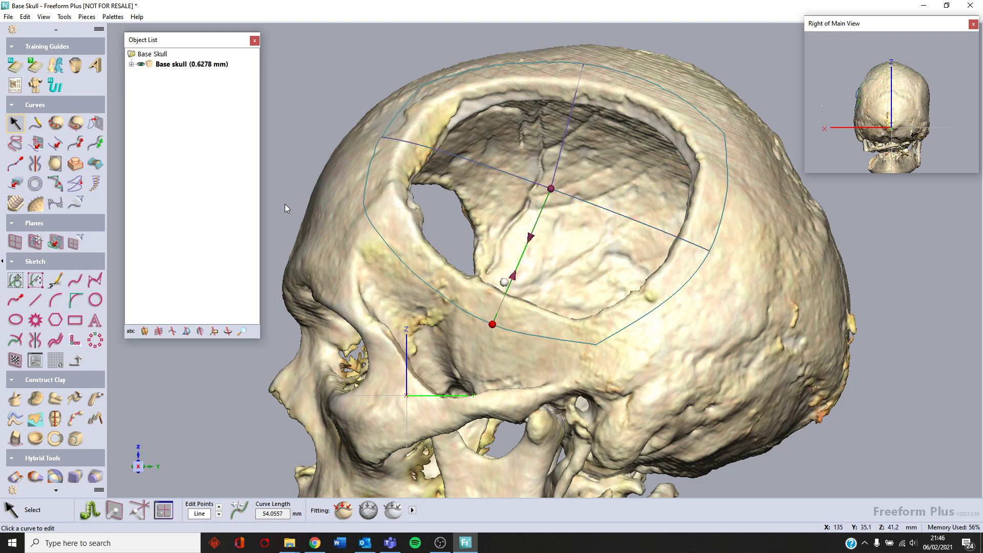
left_click_drag(511, 278, 512, 275)
left_click(568, 117)
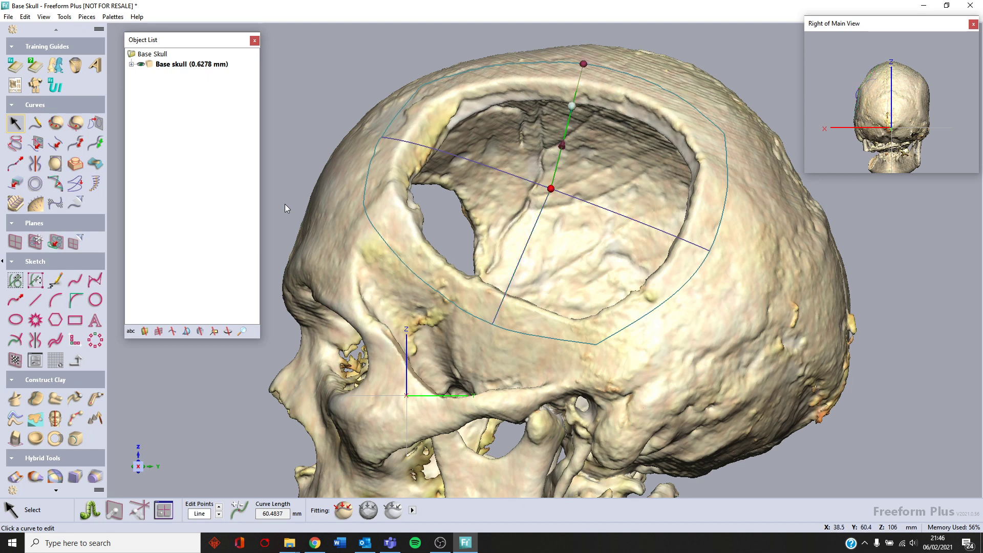
left_click_drag(571, 106, 576, 83)
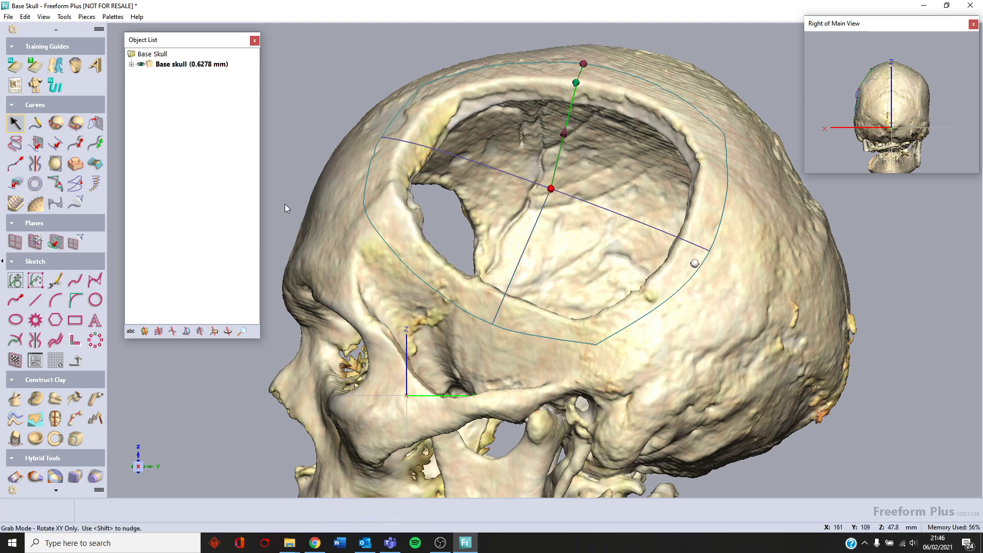
Step: Select all seven curves from Curve 1 to Curve 7 and split them at their intersections
middle_click_drag(695, 262, 653, 257)
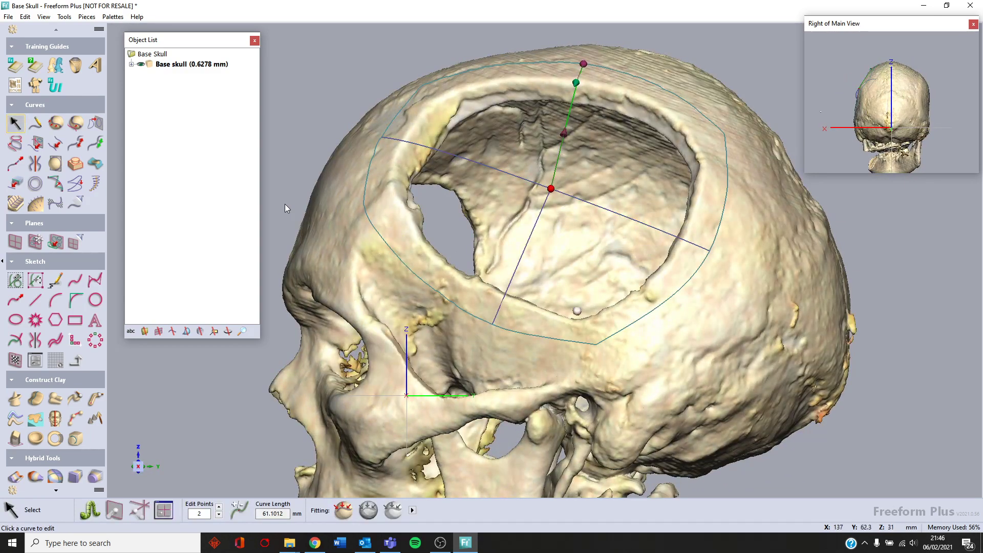
middle_click_drag(394, 215, 557, 231)
left_click(192, 216)
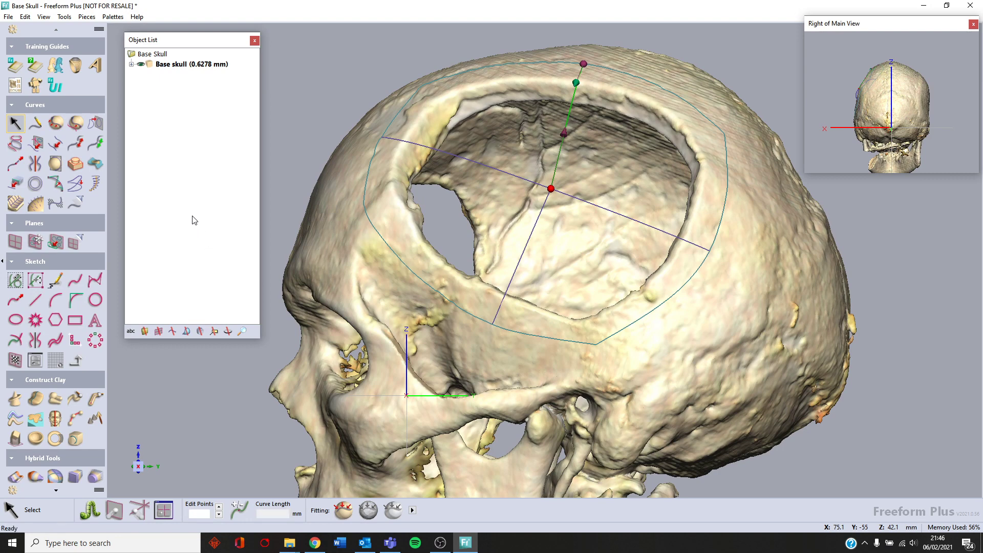
left_click(76, 143)
left_click(131, 64)
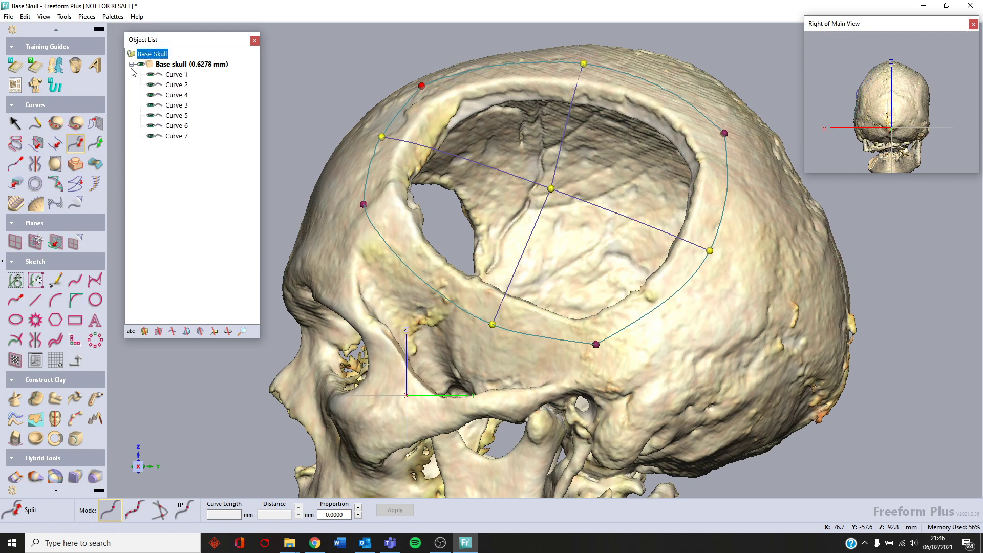
left_click(177, 75)
left_click(176, 136, "shift")
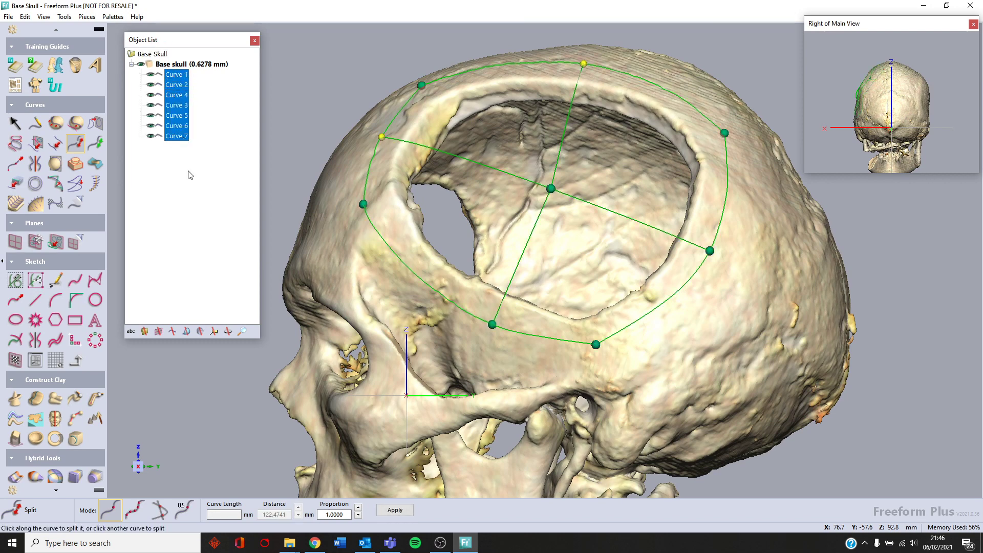
left_click(163, 514)
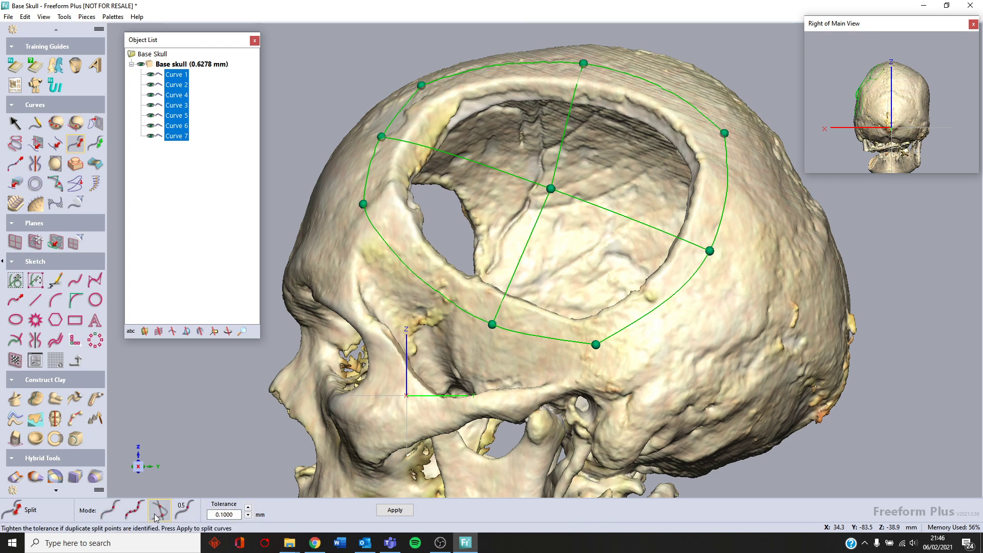
left_click(383, 512)
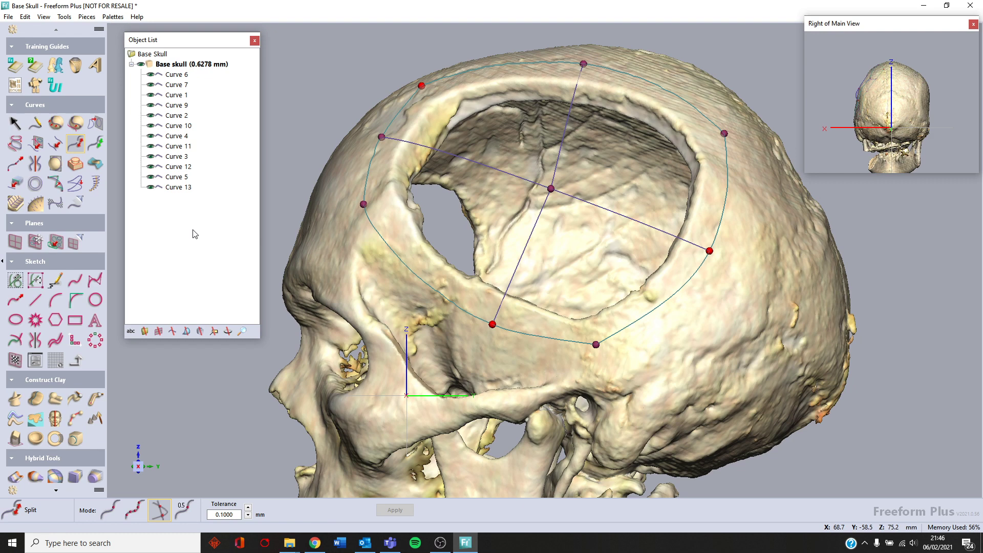
Step: Create four patches from the curve network, one for each quadrant around the central crossing point over the skull defect
left_click(73, 493)
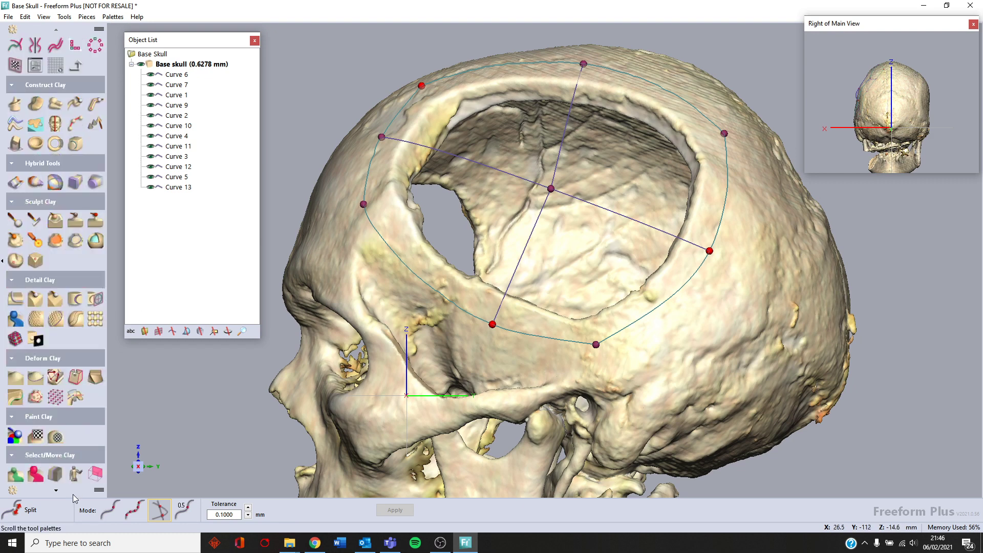
left_click(73, 493)
left_click(20, 263)
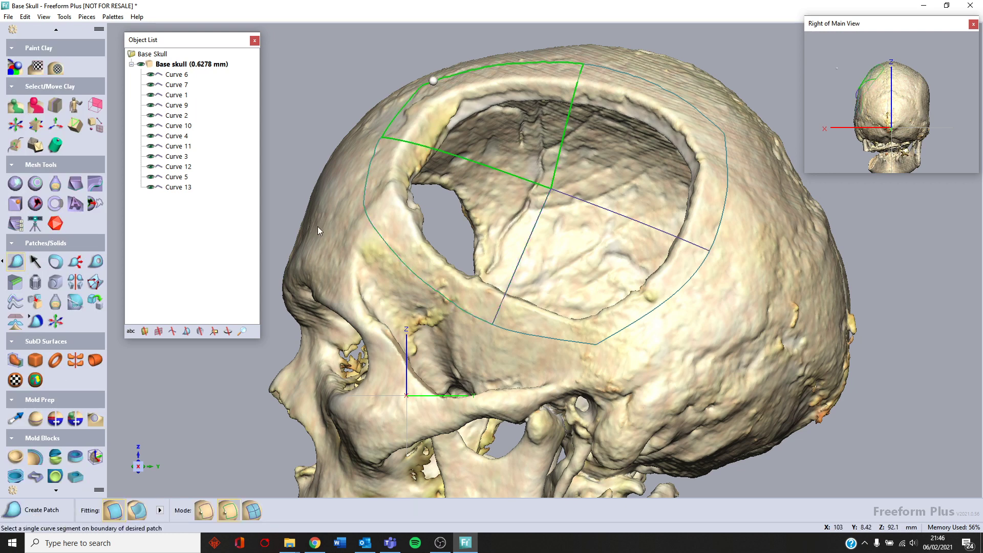
left_click(457, 76)
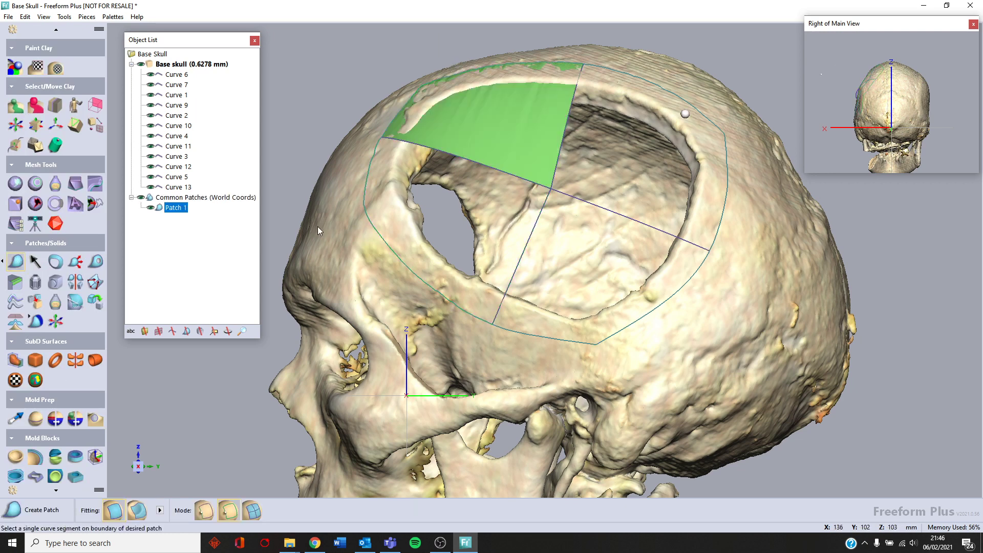
left_click(692, 106)
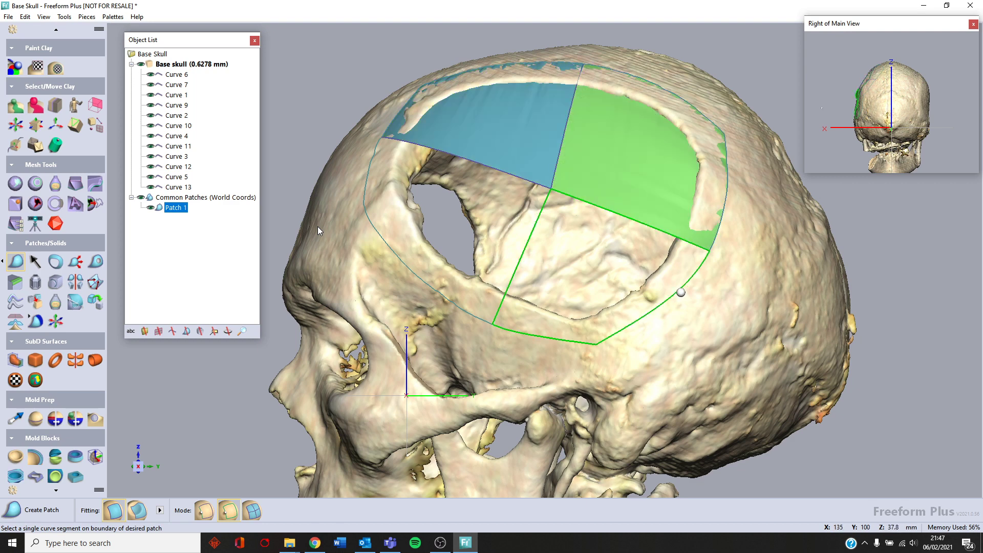
left_click(446, 293)
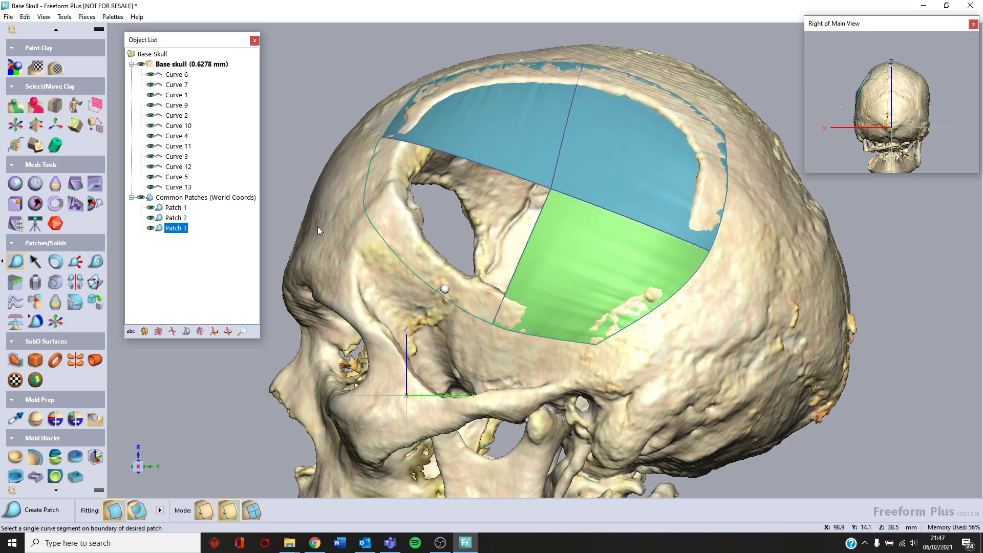
left_click(416, 272)
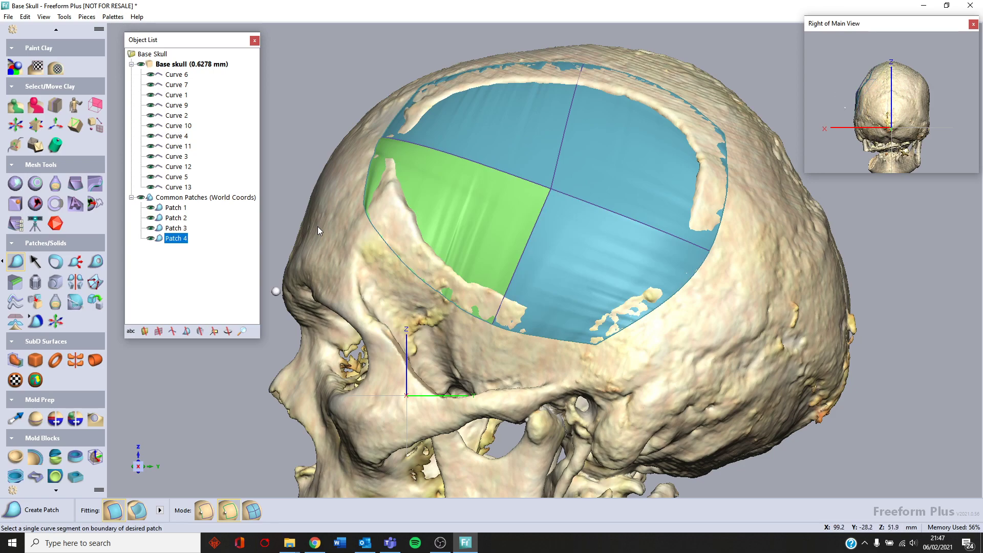
middle_click_drag(615, 321, 586, 312)
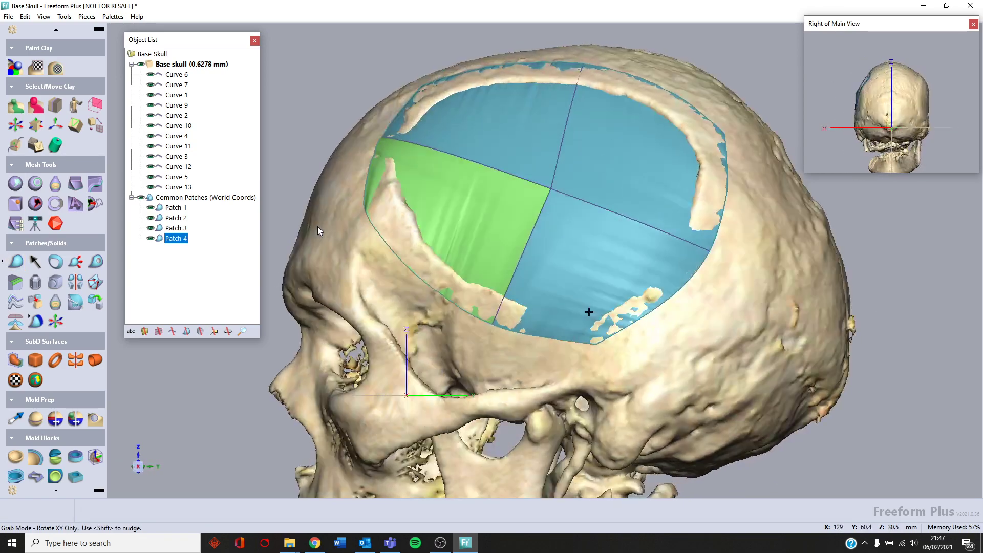
Step: Stitch Patch 1 to Patch 4 into a single patch with a tolerance of 0.1 mm
left_click(186, 289)
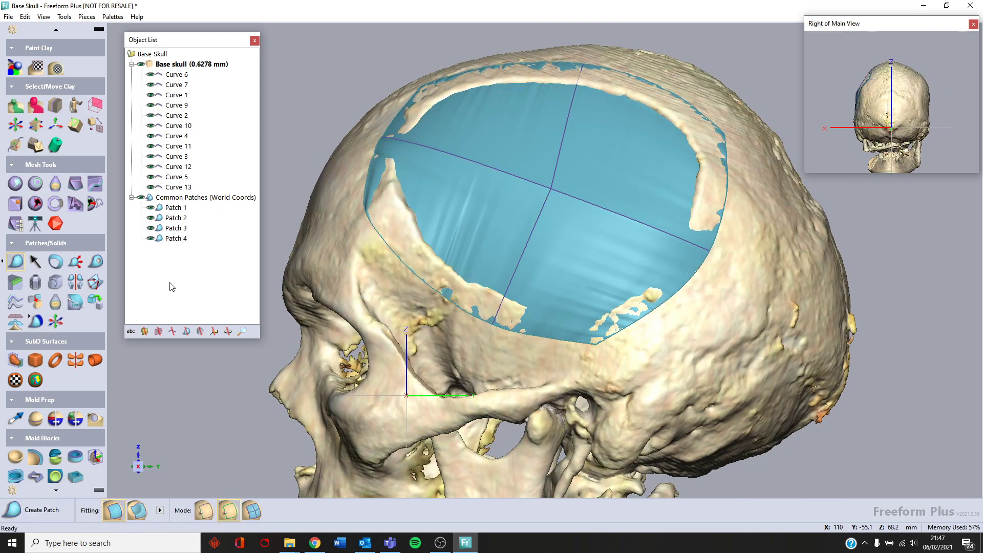
left_click(176, 208)
left_click(175, 238, "shift")
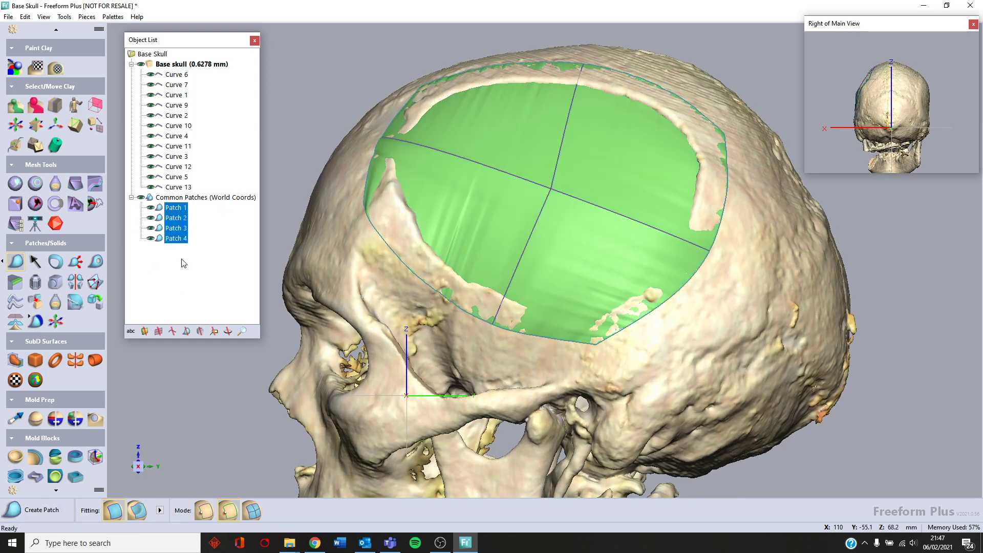
left_click(80, 302)
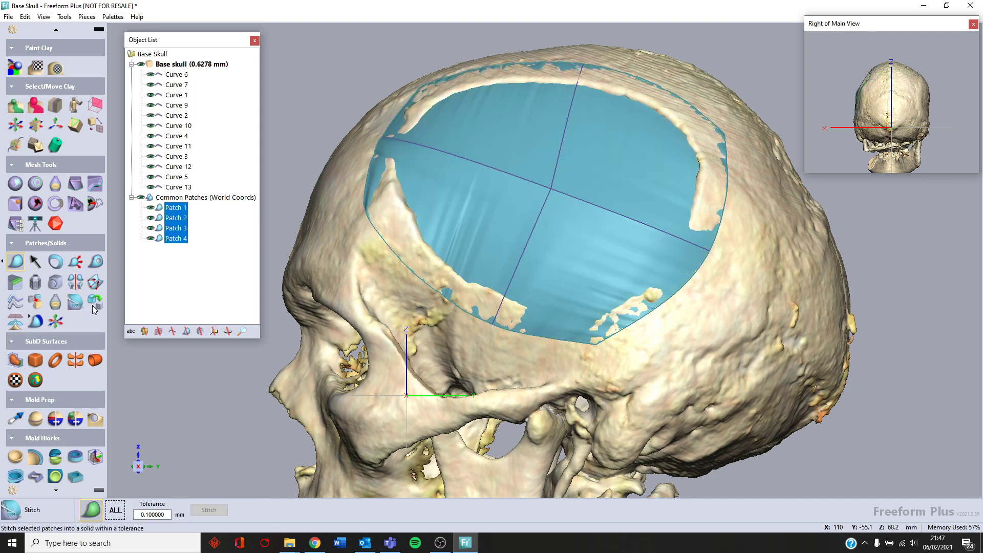
left_click(115, 510)
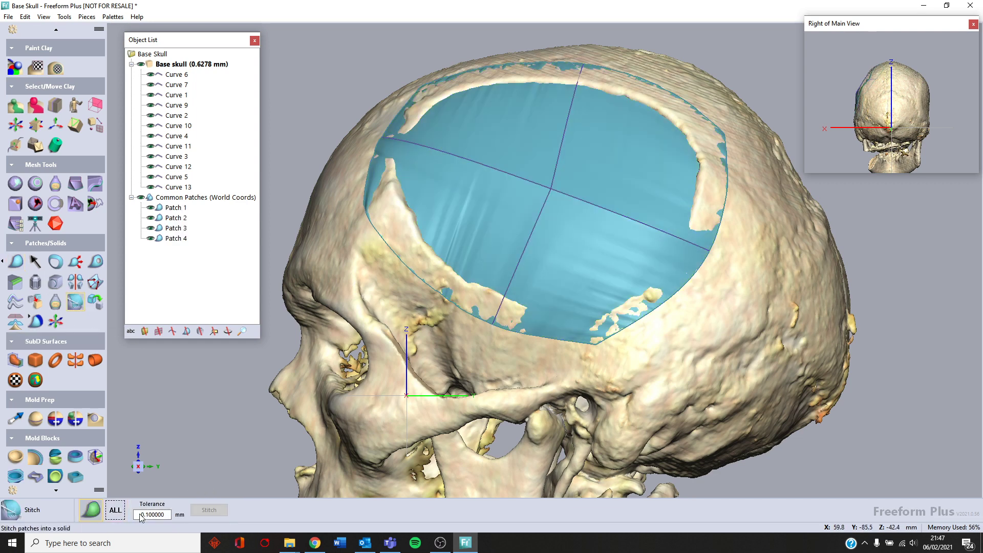
left_click(207, 510)
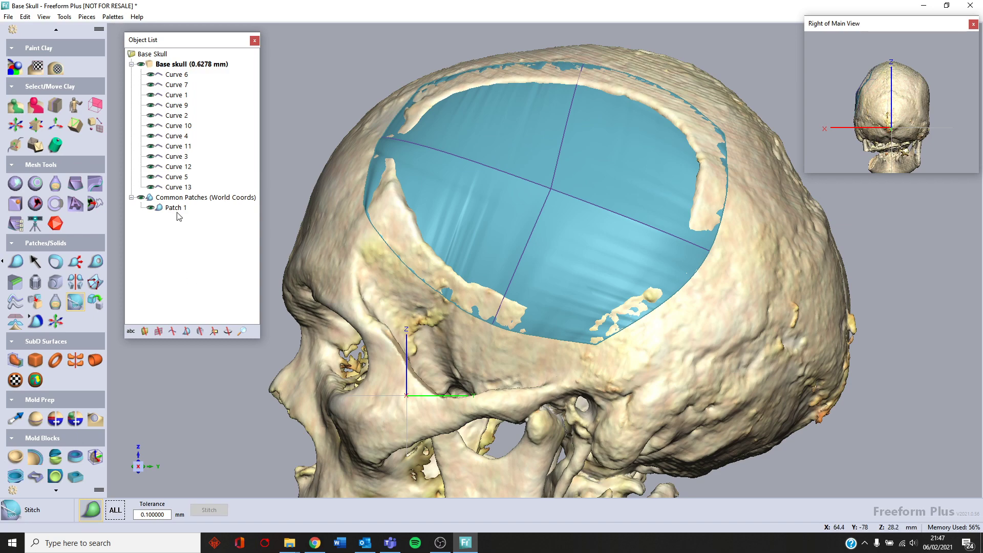
left_click(174, 210)
middle_click_drag(558, 276, 537, 263)
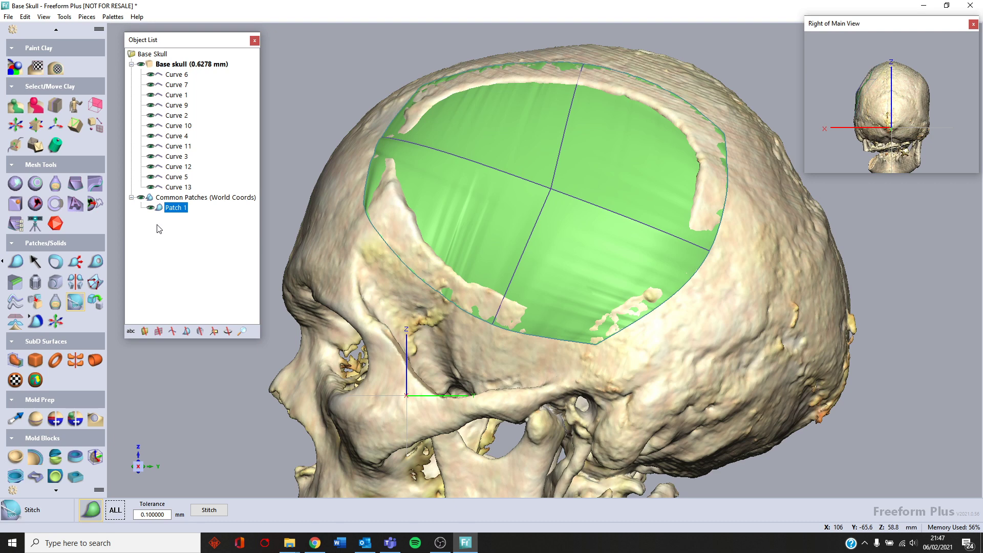
Step: Try to convert the stitched patch to a new clay piece 8 mm thick with the Geometric thicken method
left_click(41, 304)
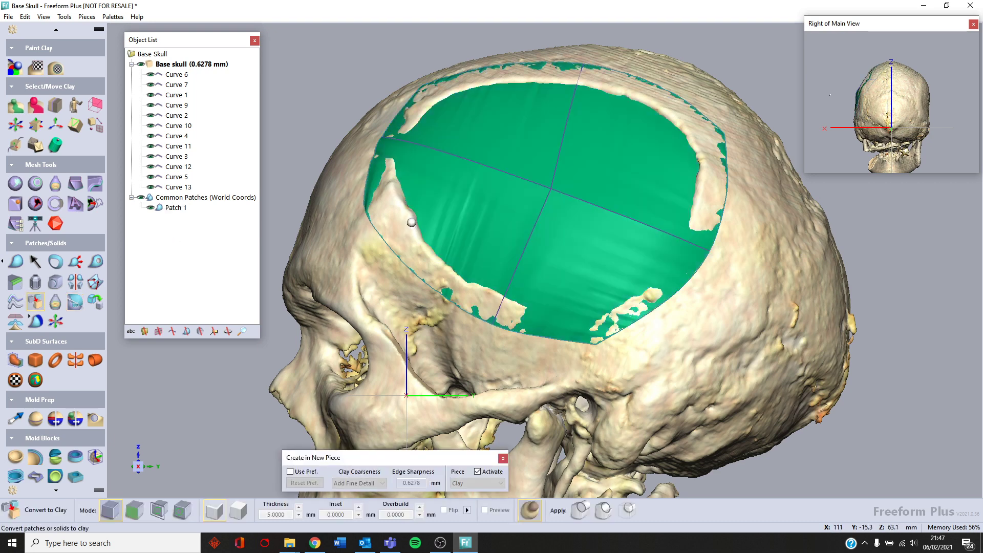
left_click(497, 225)
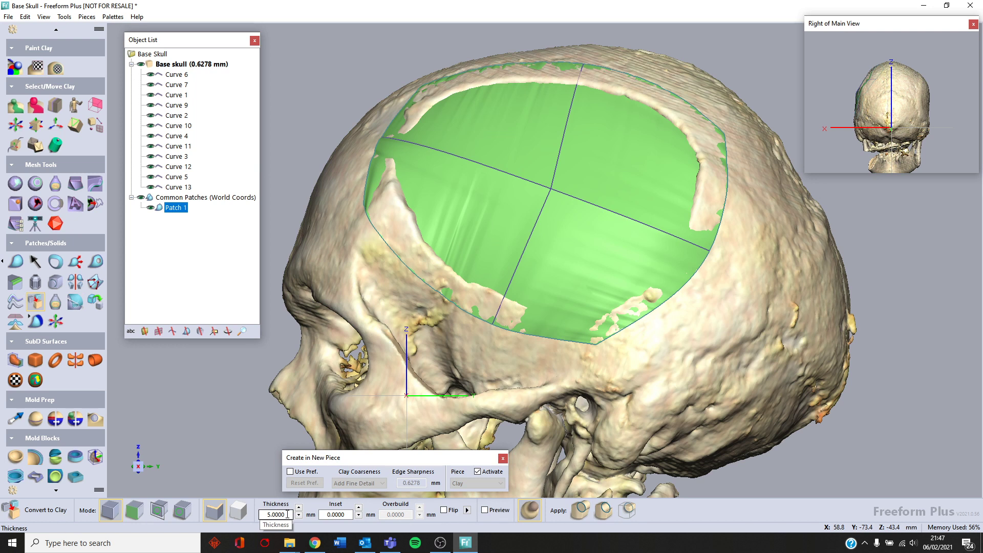
left_click_drag(287, 514, 256, 514)
type("8")
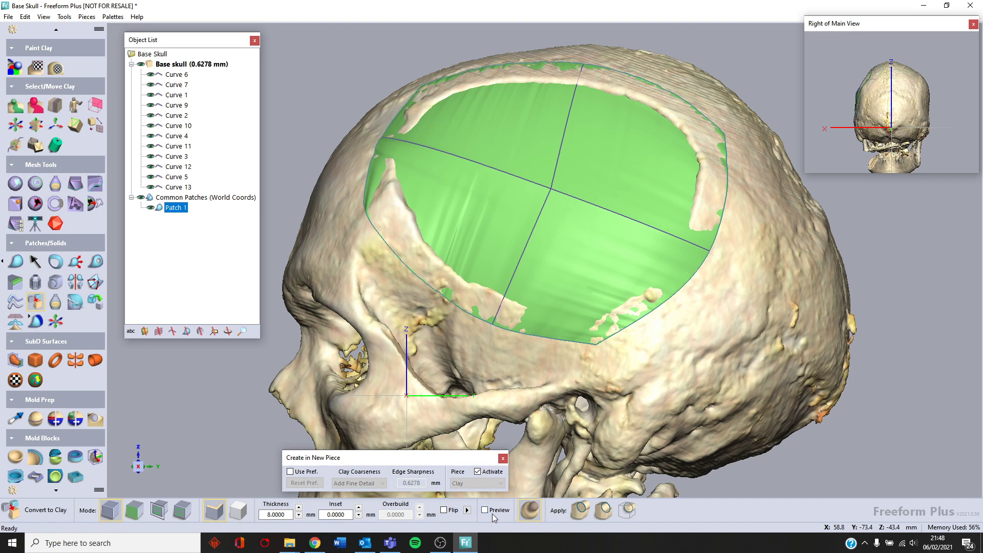
left_click(466, 510)
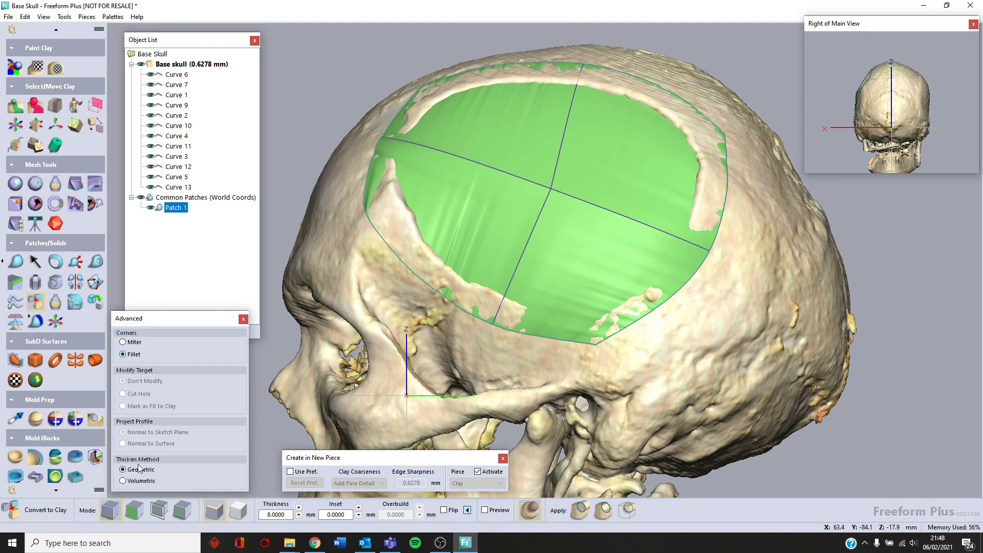
left_click(582, 509)
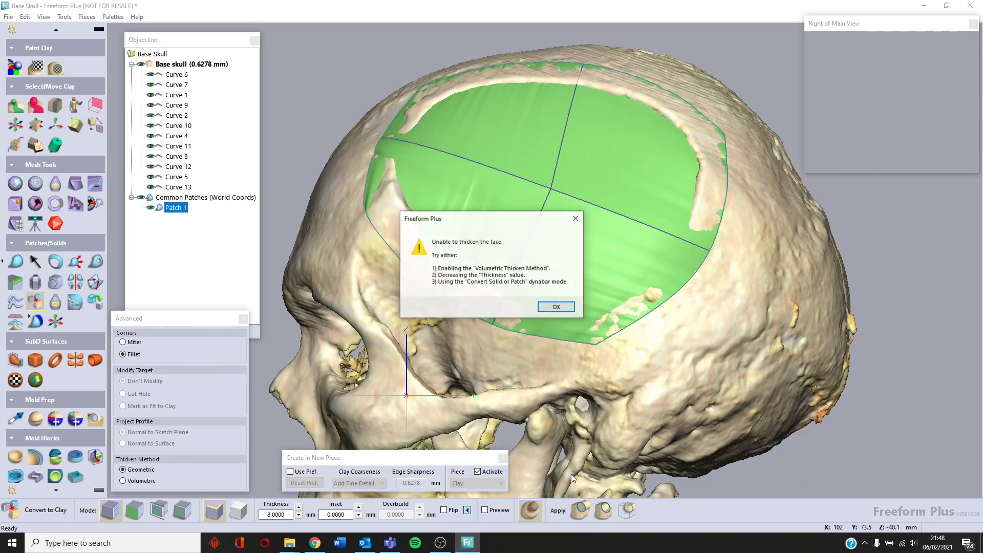
left_click(555, 307)
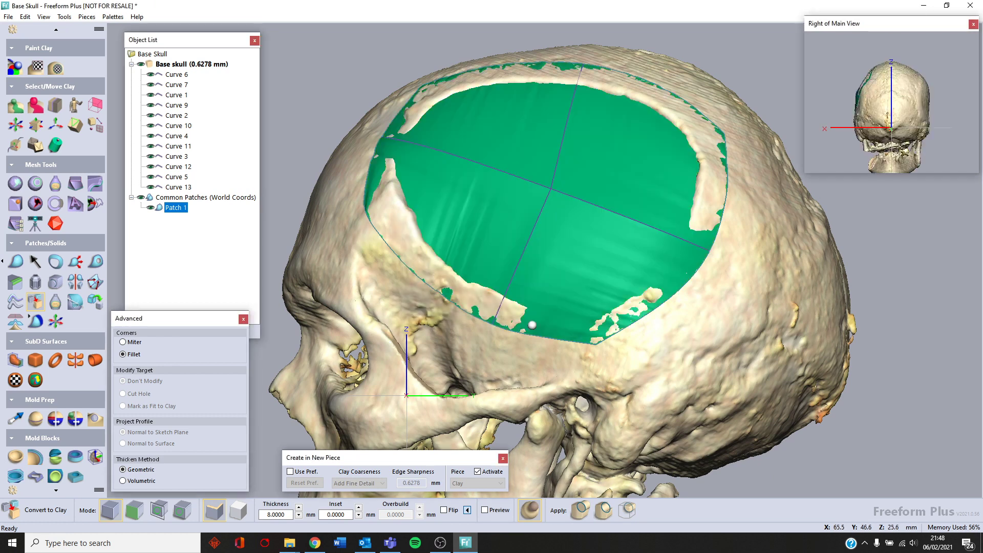
Step: Switch the thicken method to Volumetric and convert the stitched patch into a new 8 mm thick clay piece
left_click(137, 484)
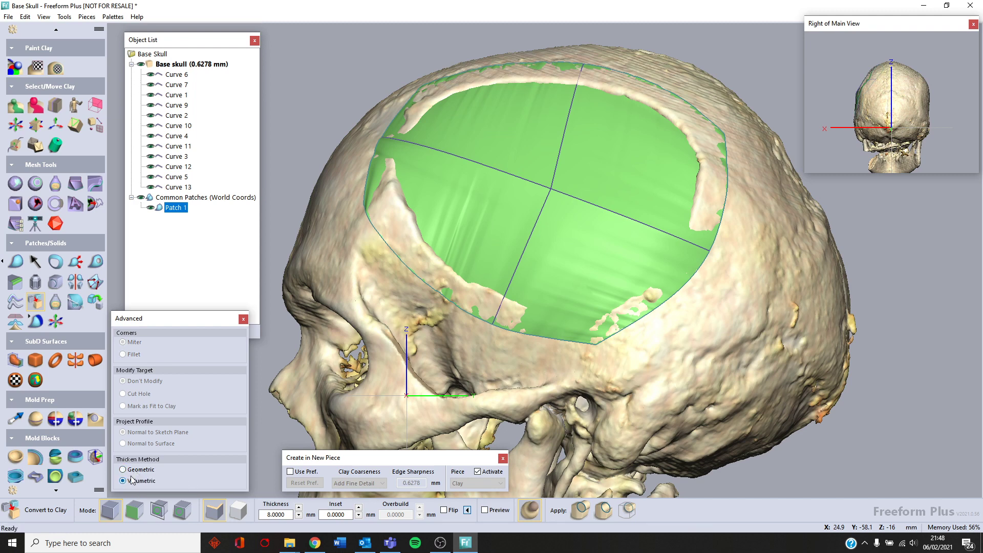
left_click(274, 513)
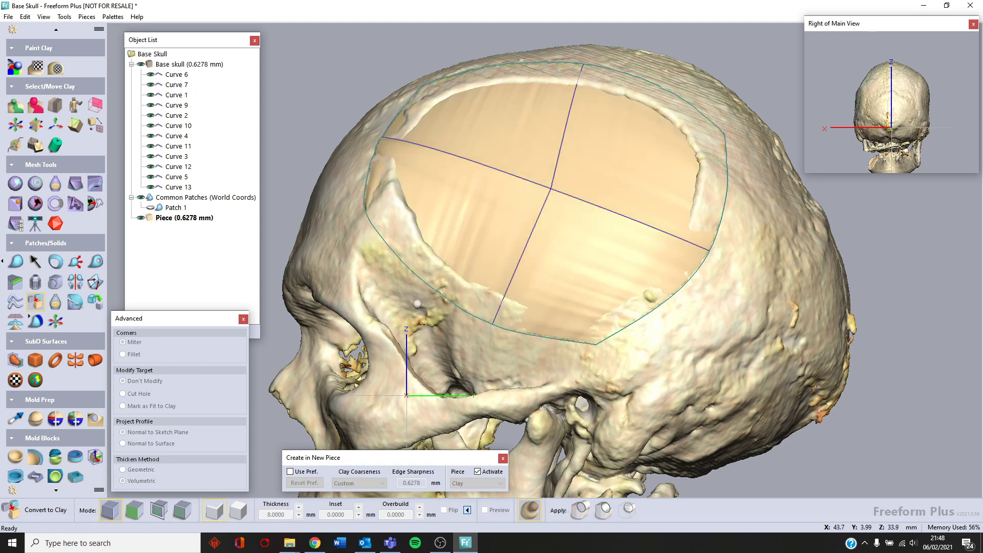
left_click(243, 319)
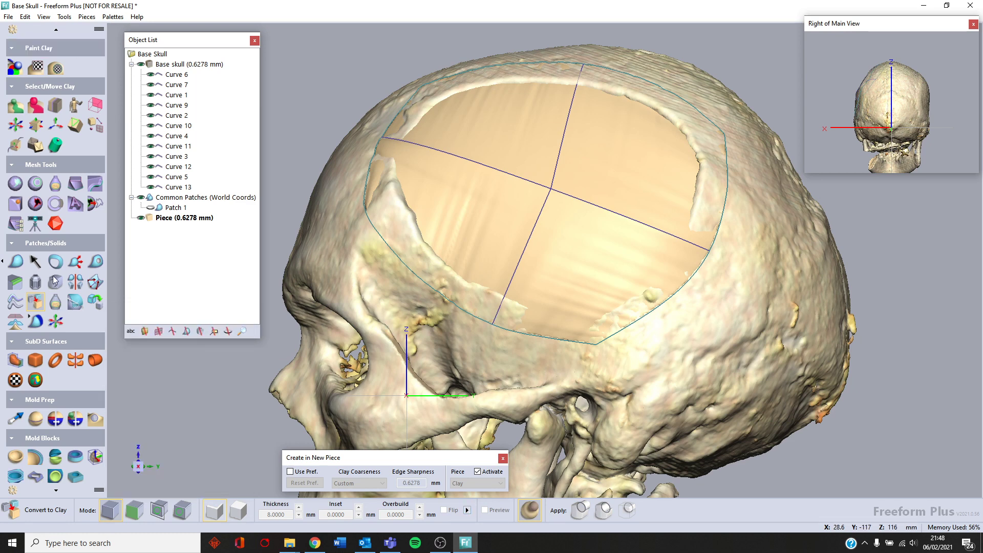
Step: Hide the paint colors on the model
left_click(44, 20)
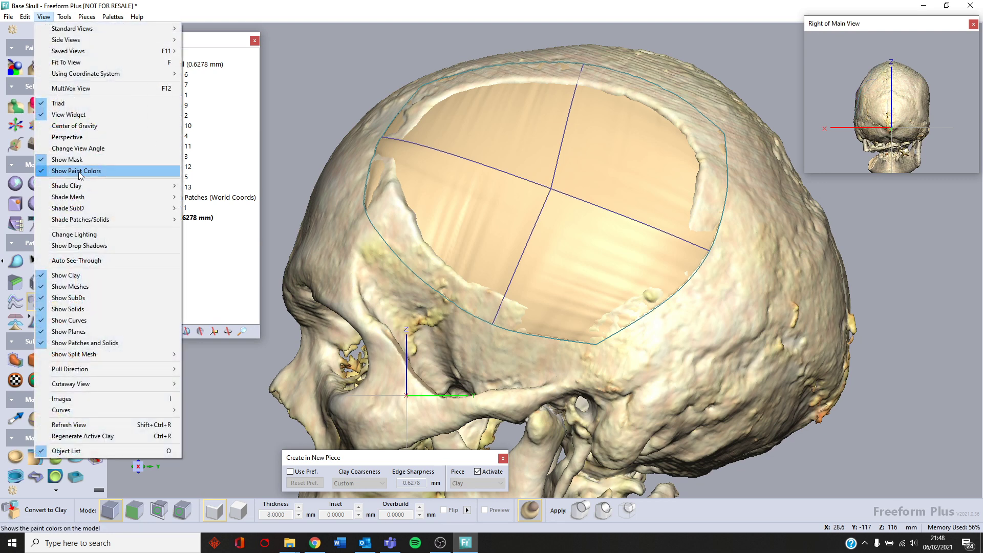
left_click(80, 176)
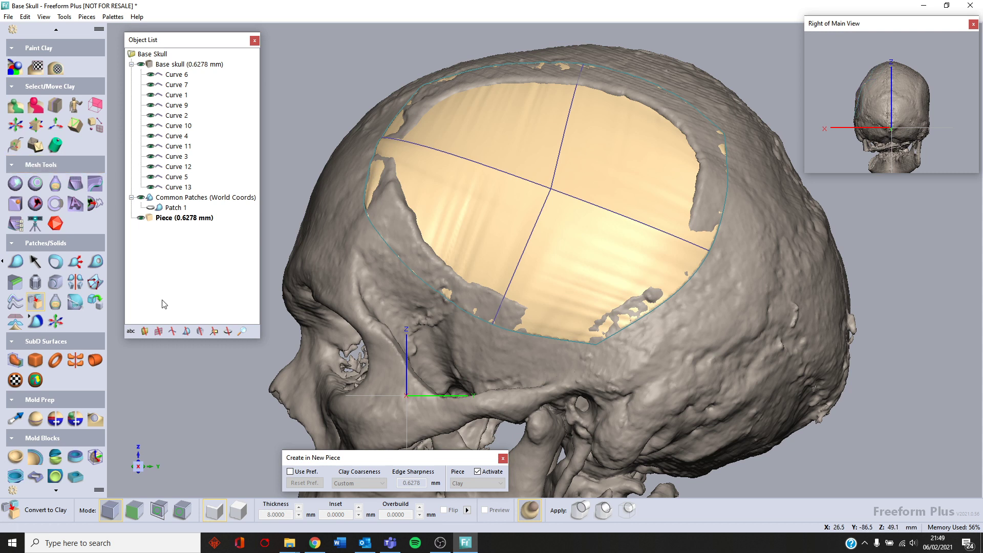
Step: Tug the plate's rear edge with a ball about 60 mm in diameter to fit it to the skull contour
scroll(74, 149, "up", 5)
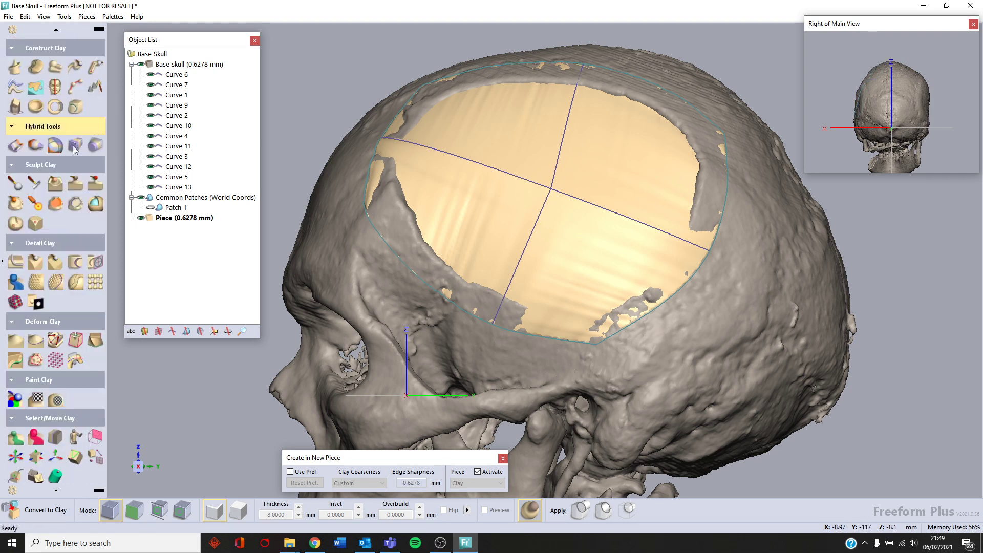
left_click(18, 345)
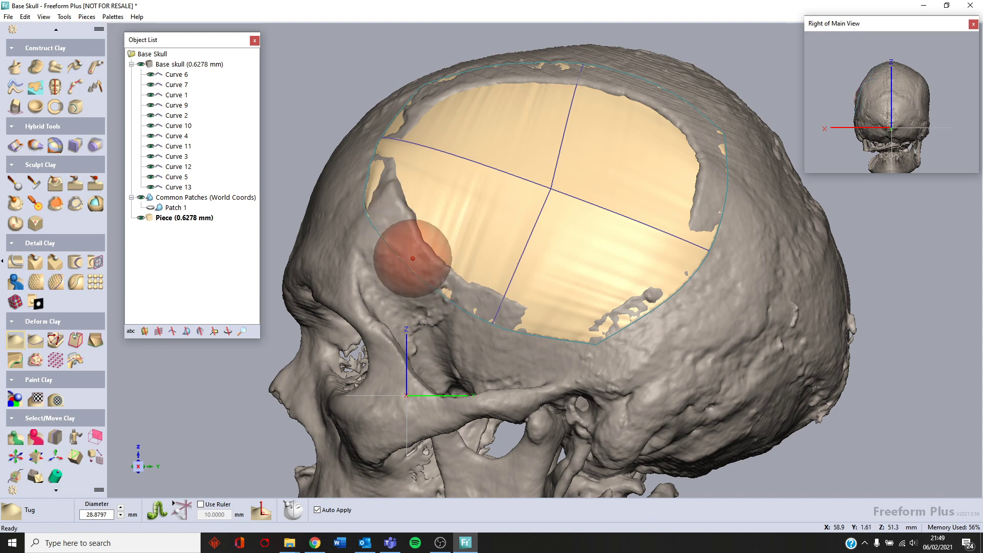
key("plus")
key("plus")
key("plus")
key("plus")
key("plus")
key("plus")
key("plus")
key("plus")
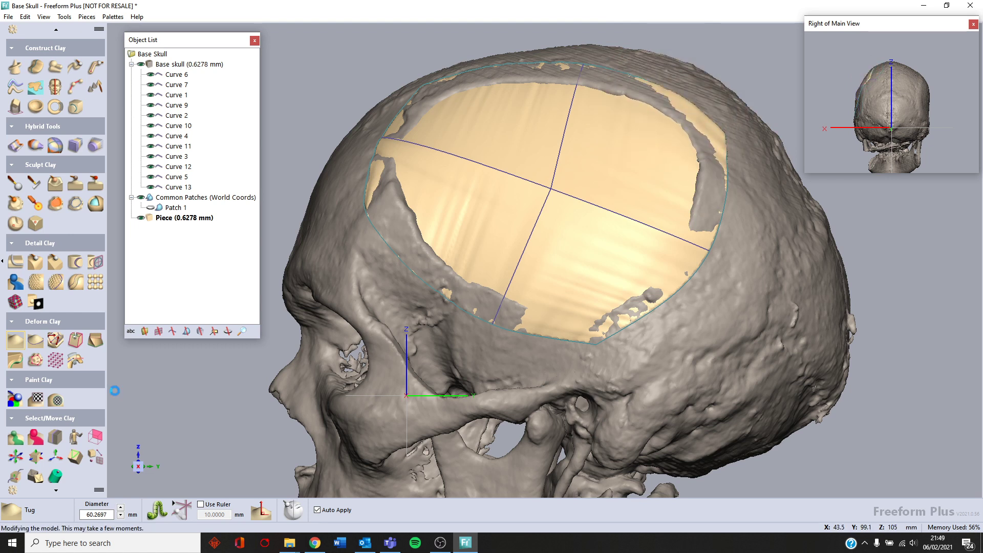
left_click_drag(713, 183, 694, 176)
left_click_drag(688, 262, 683, 258)
left_click_drag(675, 157, 667, 157)
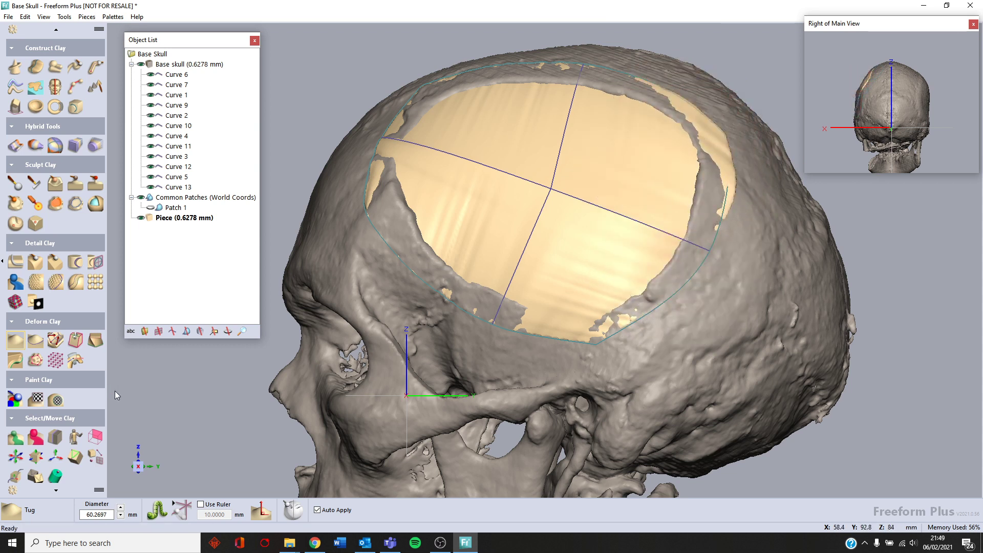
mouse_move(643, 202)
left_mouse_down()
mouse_move(668, 176)
mouse_move(680, 189)
left_mouse_up()
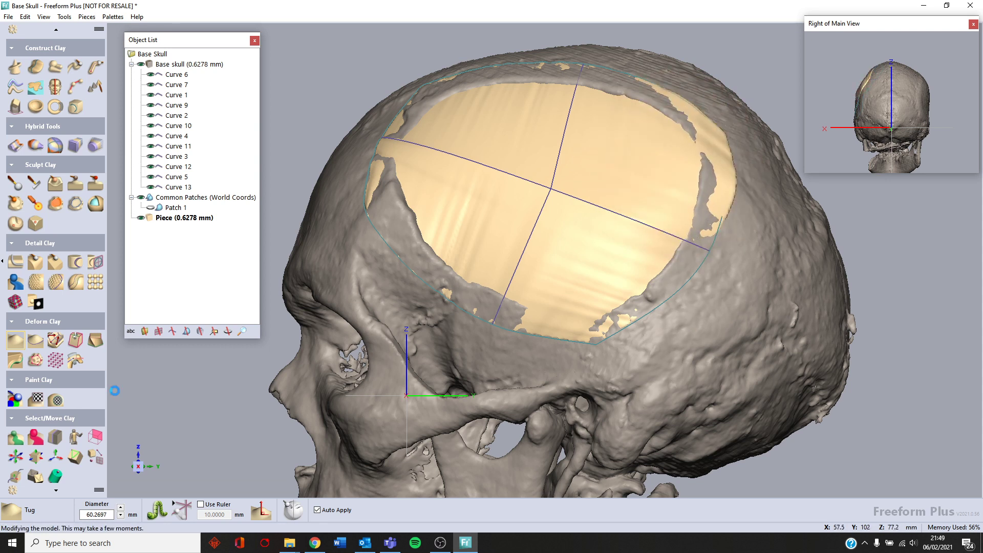
left_click_drag(728, 128, 727, 149)
left_click_drag(667, 154, 667, 155)
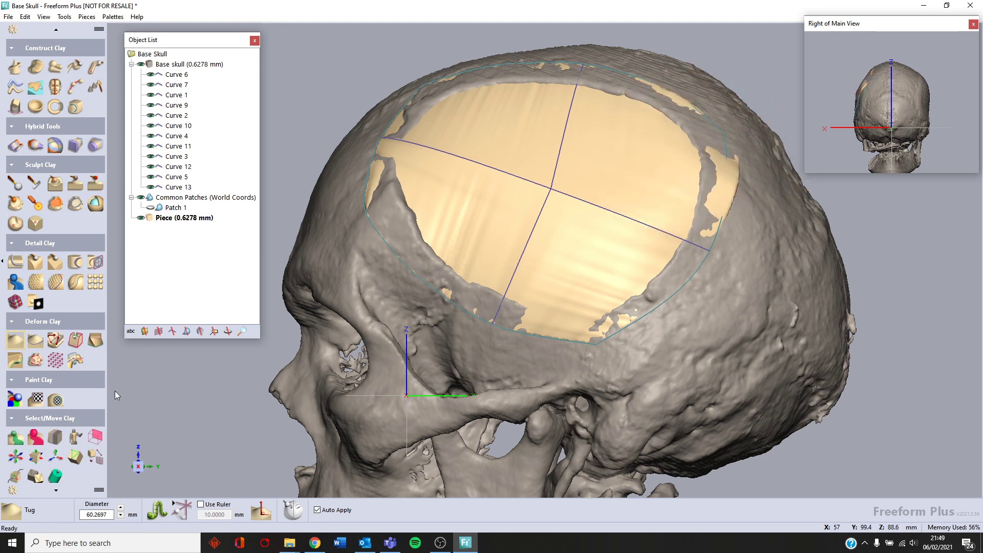
left_click_drag(735, 177, 746, 190)
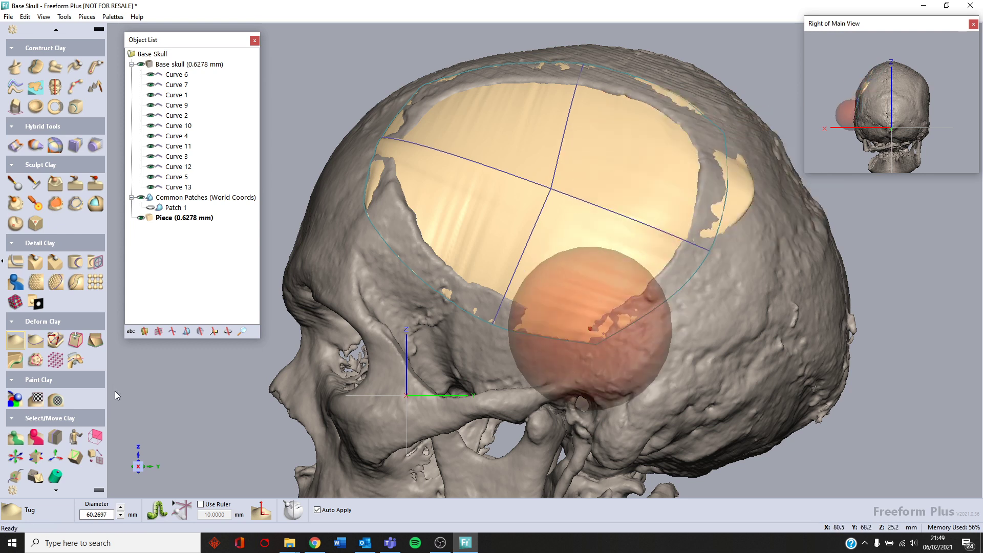
Step: Tug the plate's lower and front edges to fit them to the skull surface around the defect
left_click_drag(594, 319, 546, 326)
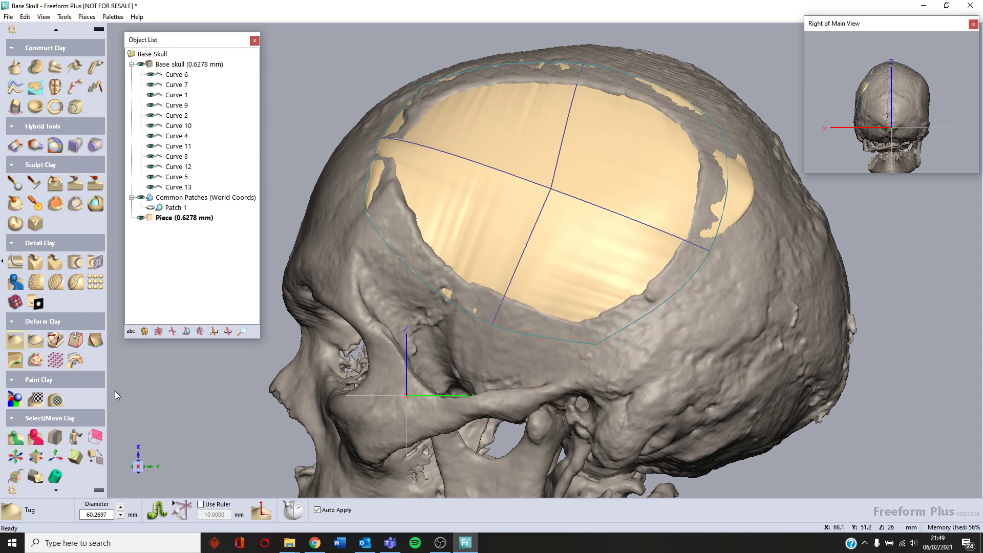
left_click_drag(467, 292, 467, 301)
mouse_move(413, 227)
left_mouse_down()
mouse_move(422, 244)
mouse_move(422, 230)
left_mouse_up()
left_click_drag(450, 178, 445, 220)
left_click_drag(397, 176, 425, 189)
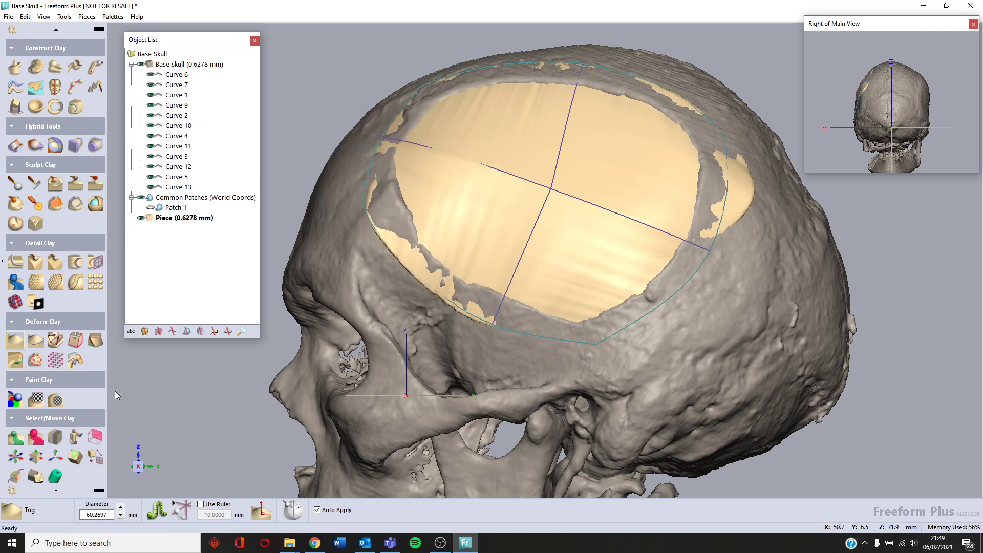
Step: Tug the plate's upper and front edges to fit them to the skull surface around the defect
left_click_drag(435, 105, 545, 89)
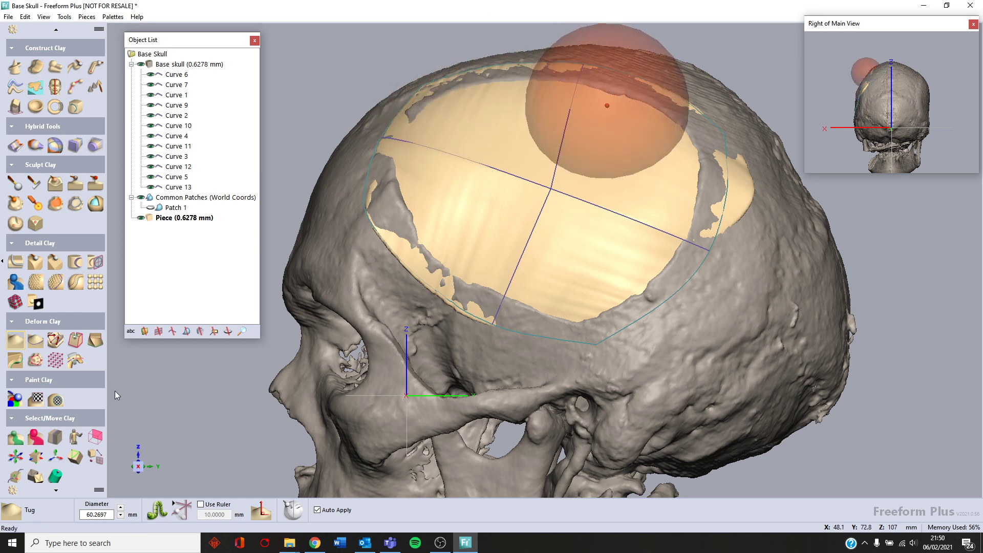
left_click_drag(611, 101, 616, 92)
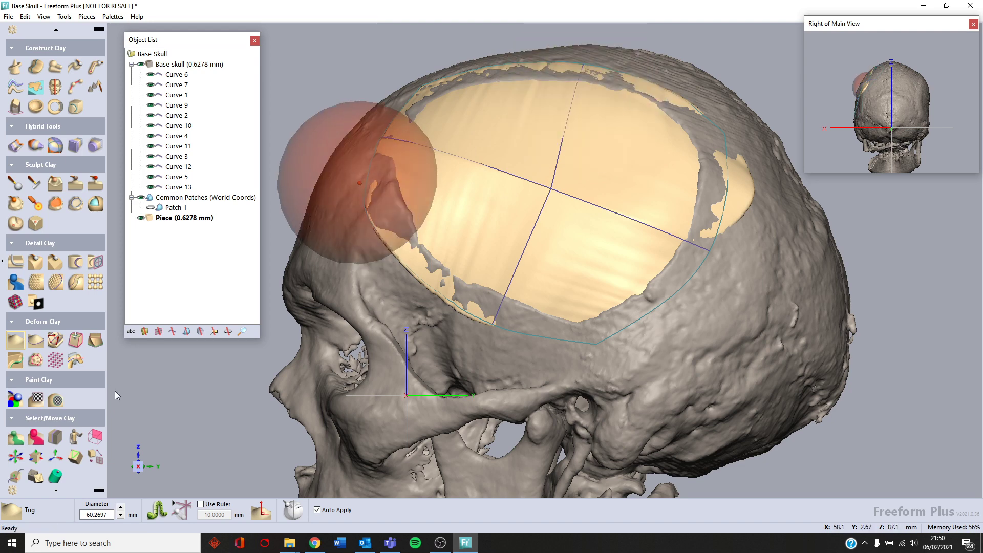
middle_click_drag(447, 281, 516, 338)
mouse_move(437, 286)
left_mouse_down()
mouse_move(429, 281)
mouse_move(447, 274)
left_mouse_up()
middle_click_drag(429, 266, 566, 332)
left_click_drag(554, 342, 552, 343)
left_click_drag(532, 354, 535, 358)
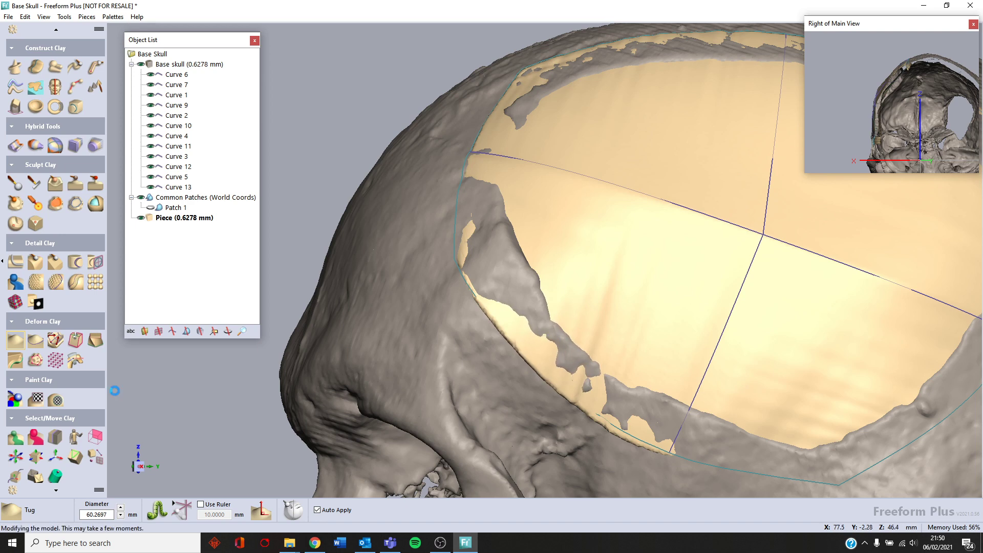
left_click_drag(474, 138, 515, 120)
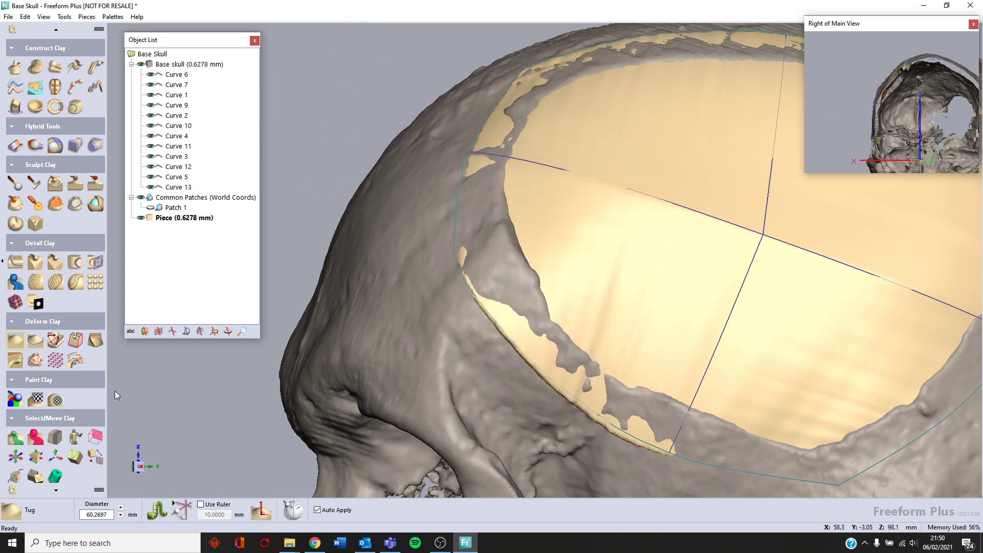
Step: Reduce the tug ball to about 36 mm in diameter and tug the plate's front edge to the skull contour
key("minus")
key("minus")
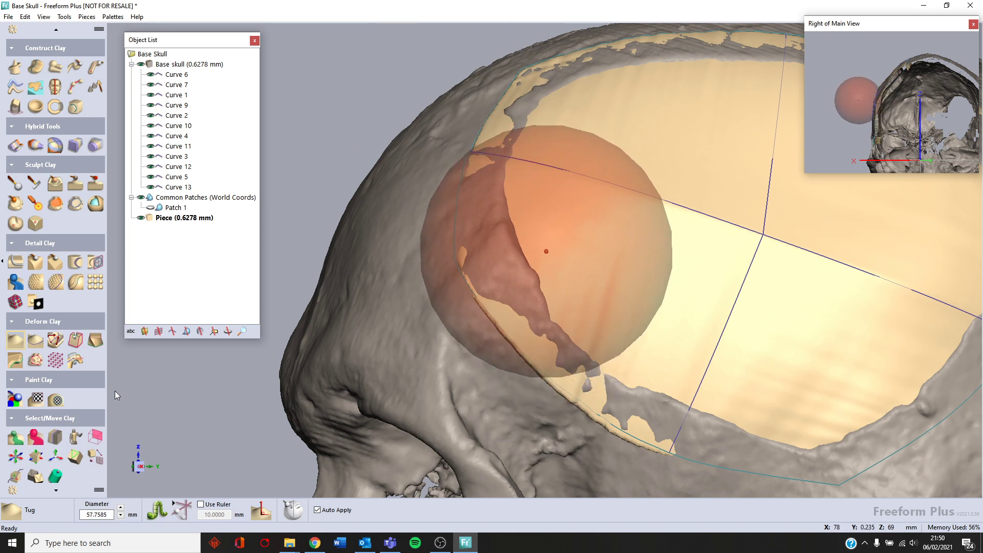
key("minus")
key("minus")
key("minus")
key("minus")
key("minus")
key("minus")
key("minus")
key("minus")
key("minus")
key("minus")
key("minus")
key("minus")
key("minus")
key("minus")
key("minus")
key("minus")
key("minus")
left_click_drag(542, 247, 545, 252)
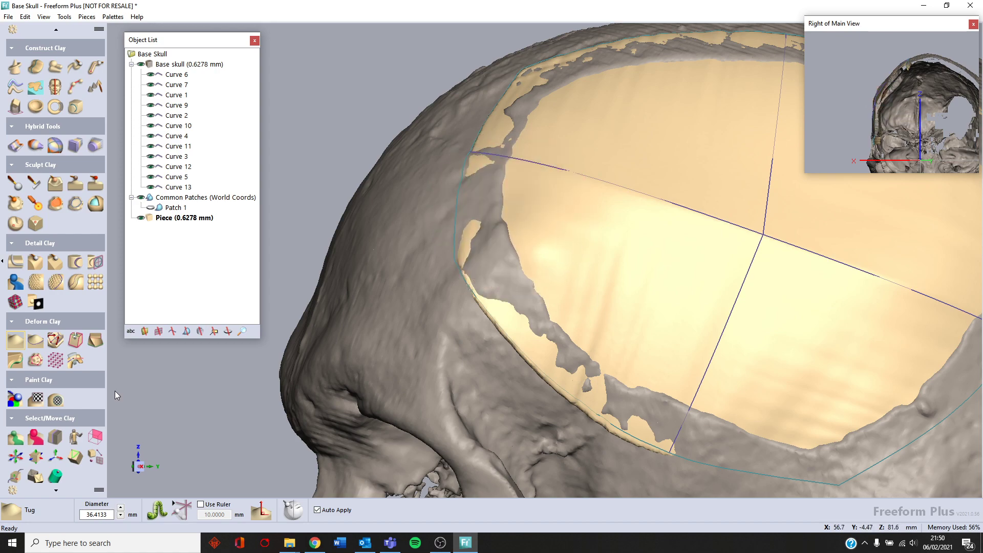
middle_click_drag(514, 331, 386, 326)
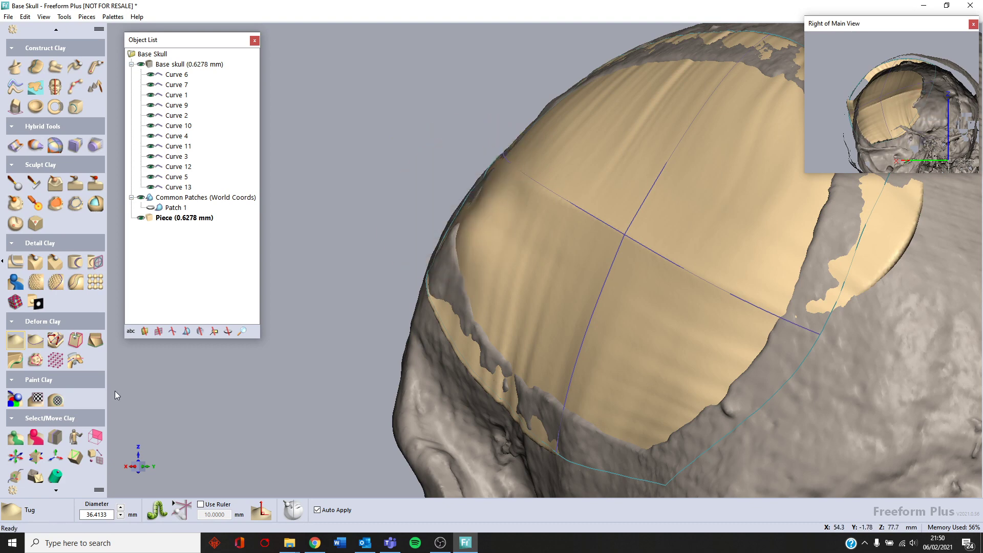
middle_click_drag(483, 219, 519, 227)
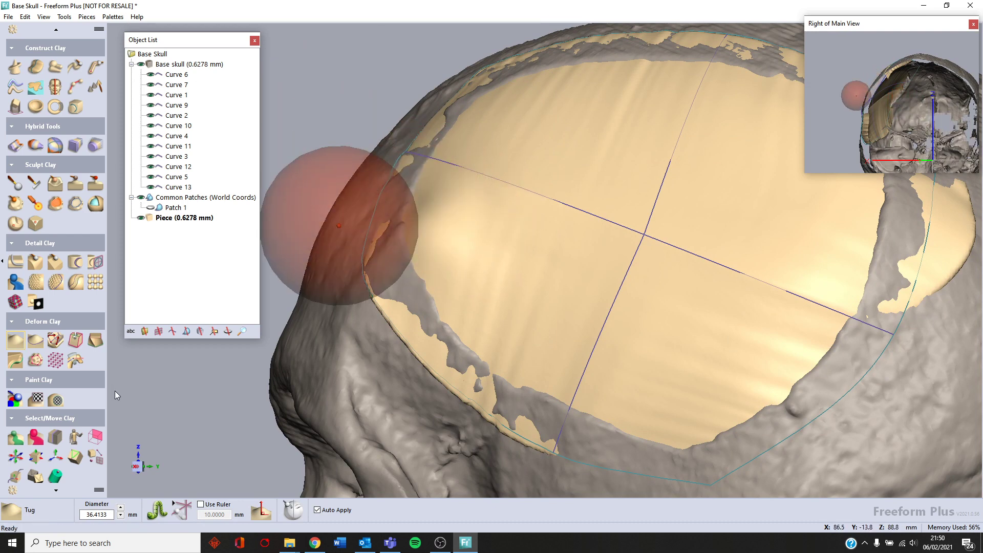
middle_click_drag(340, 226, 322, 238)
middle_click_drag(426, 298, 770, 274)
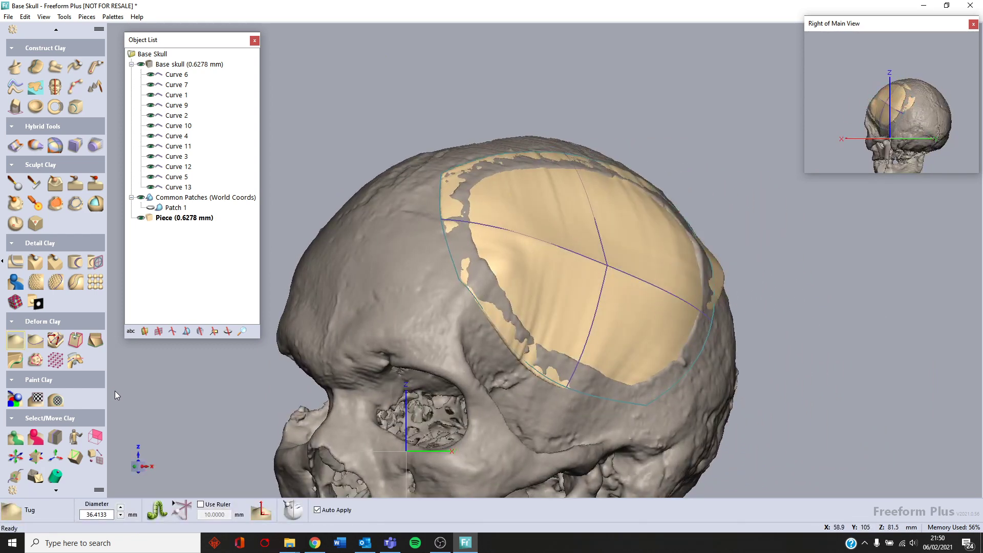
Step: Tug the plate's rear edge with the 36 mm ball to refine its fit against the skull
middle_click_drag(699, 256, 609, 287)
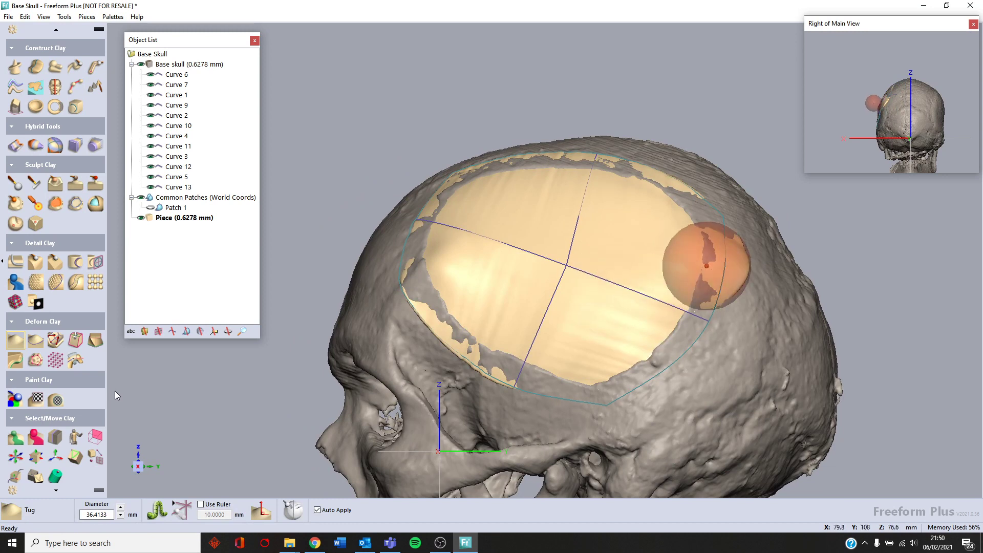
left_click_drag(708, 274, 708, 272)
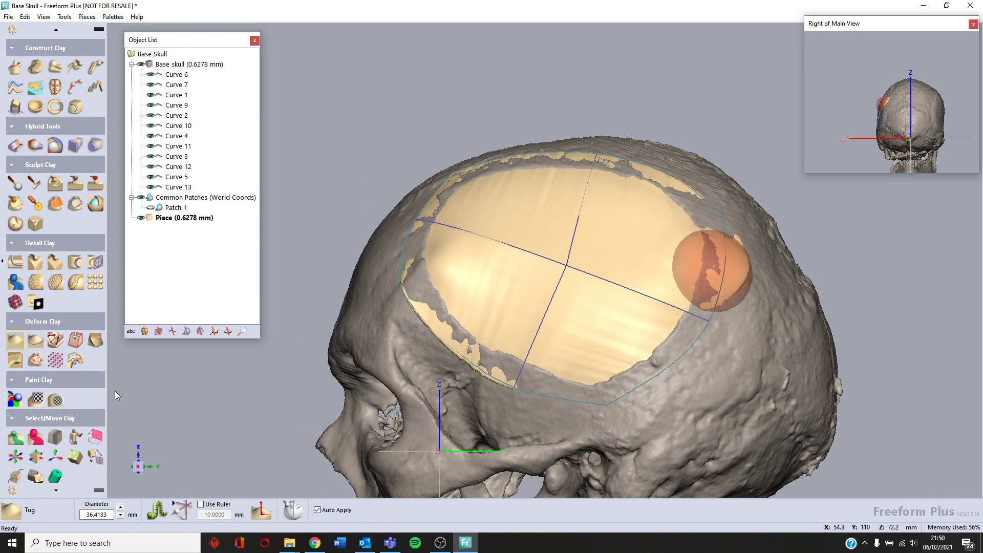
left_click_drag(718, 226, 718, 232)
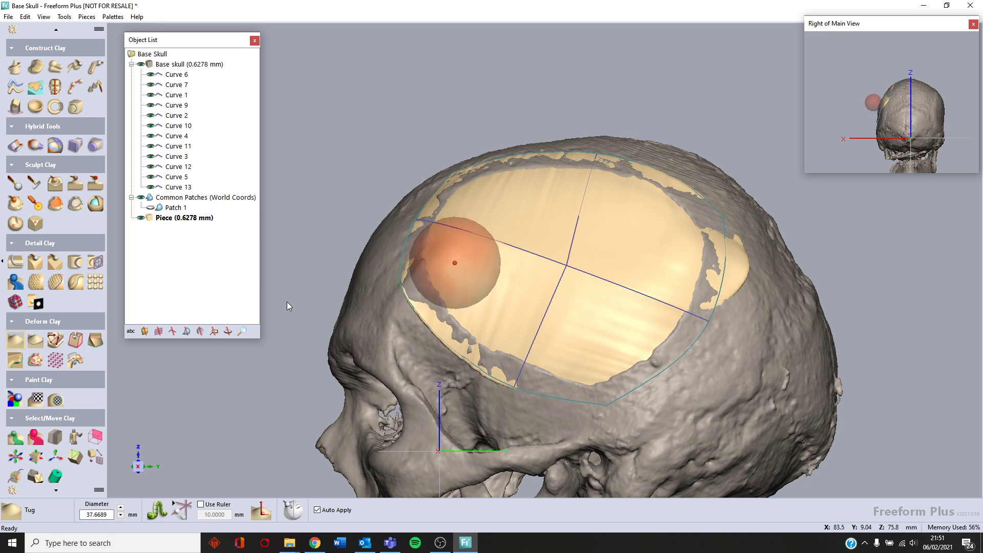
Step: Enlarge the tug ball to about 43 mm in diameter and refine the bulge near the plate's front edge
key("plus")
left_click_drag(450, 261, 447, 262)
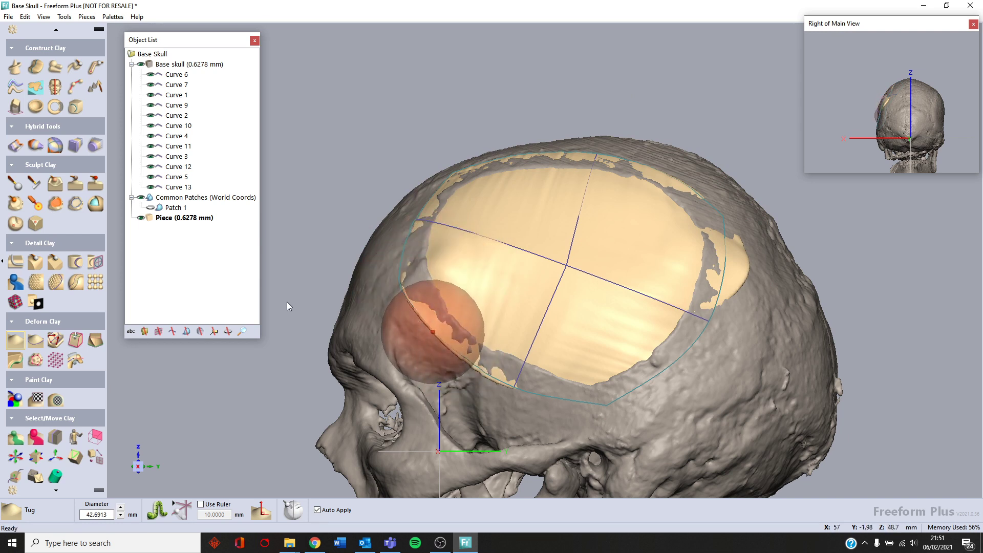
key("space")
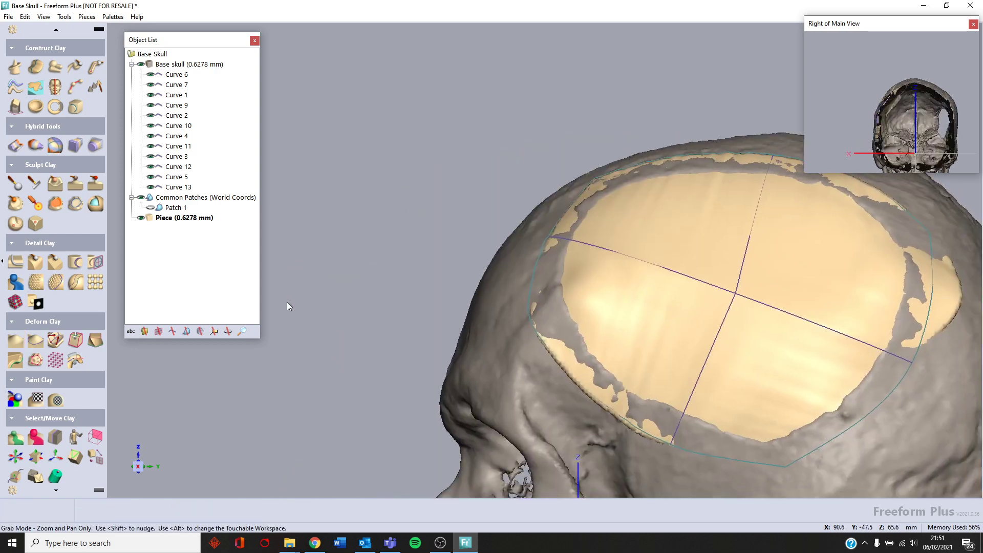
key("space")
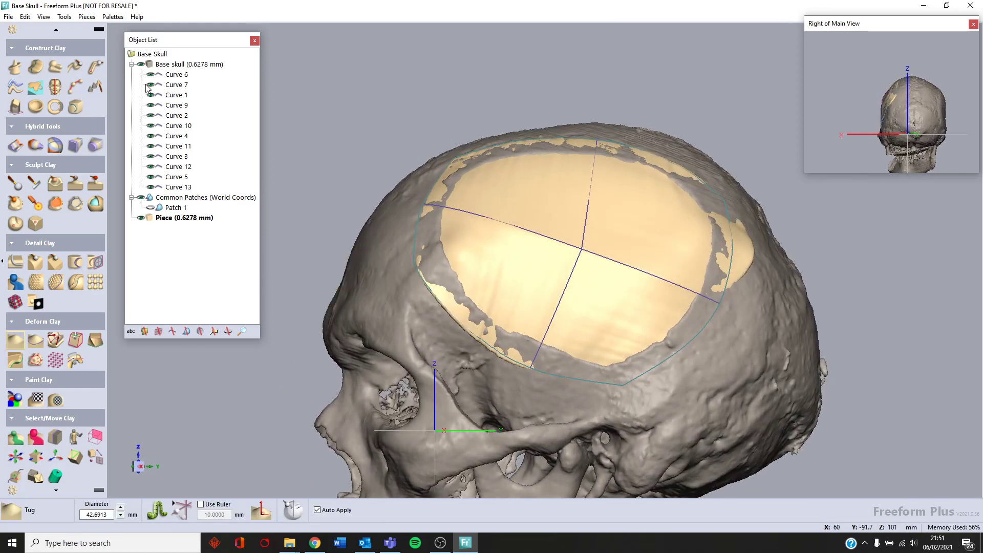
Step: Subtract the base skull from the clay plate piece with a Boolean Remove From, and hide the base skull
right_click(156, 64)
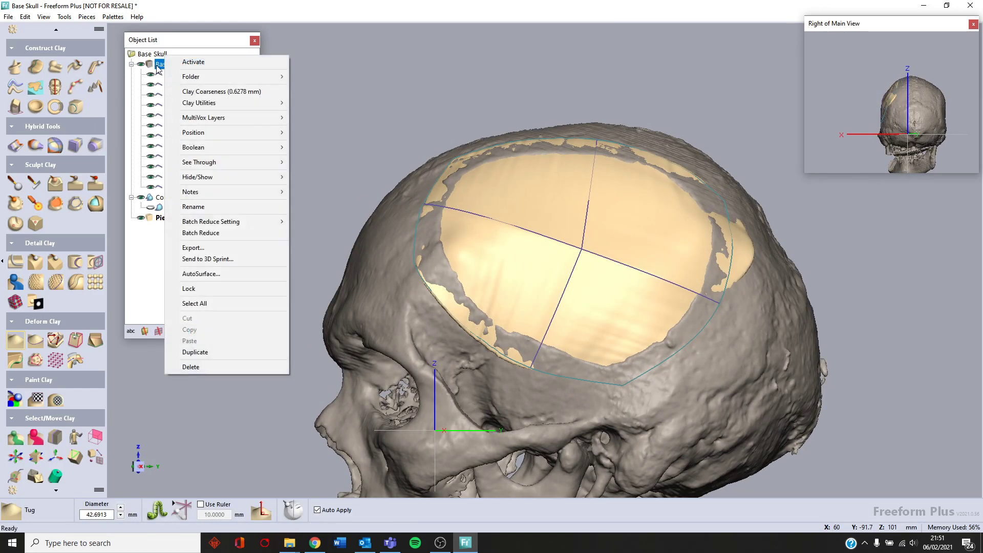
mouse_move(276, 150)
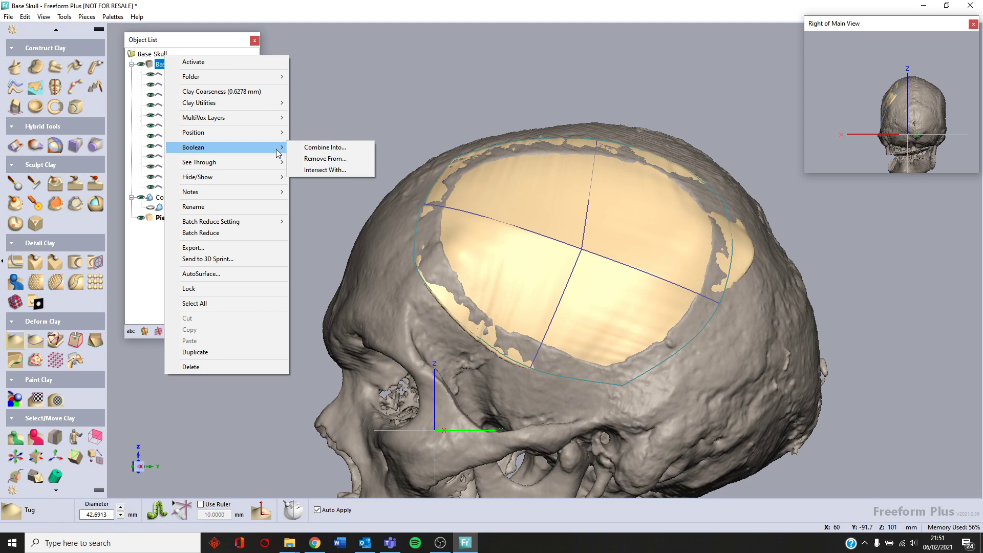
left_click(323, 159)
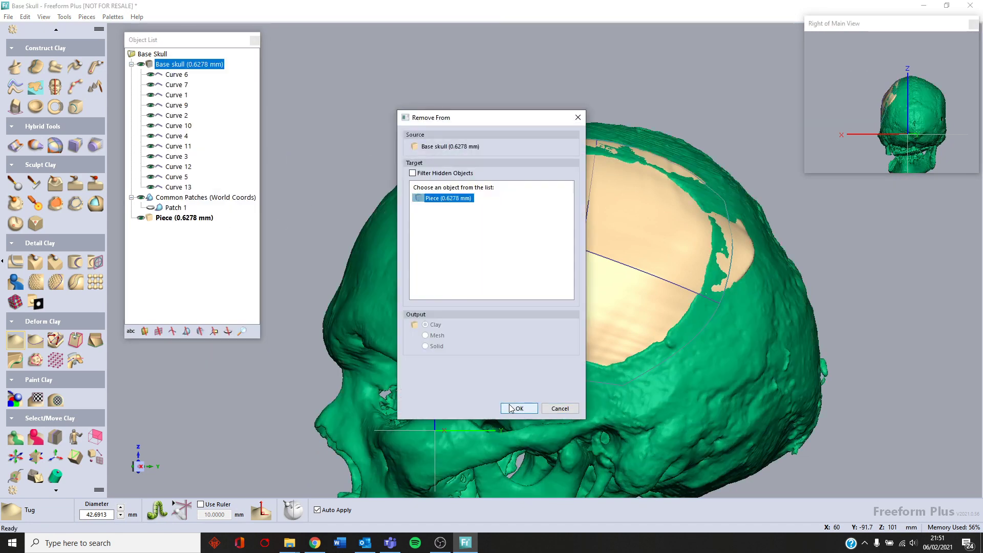
left_click(517, 408)
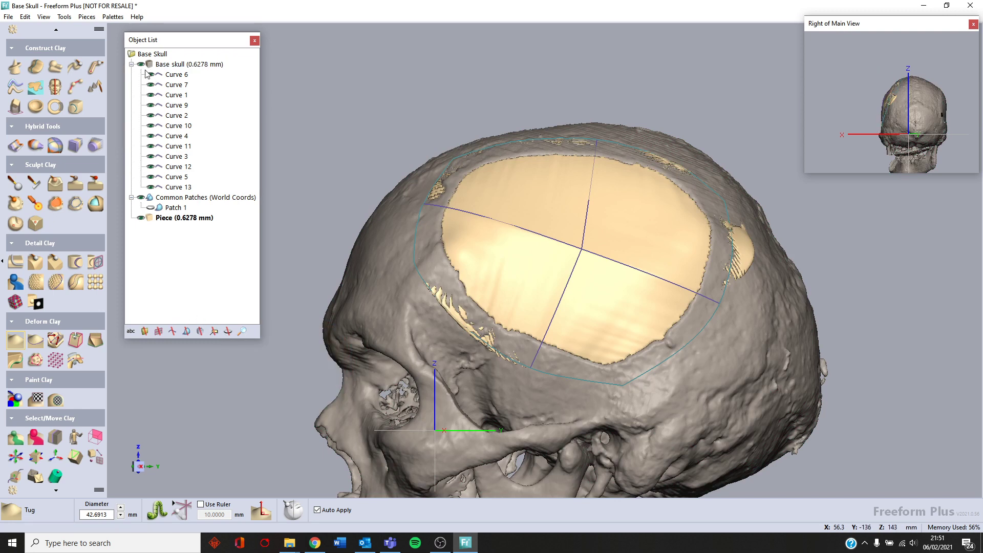
left_click(140, 64)
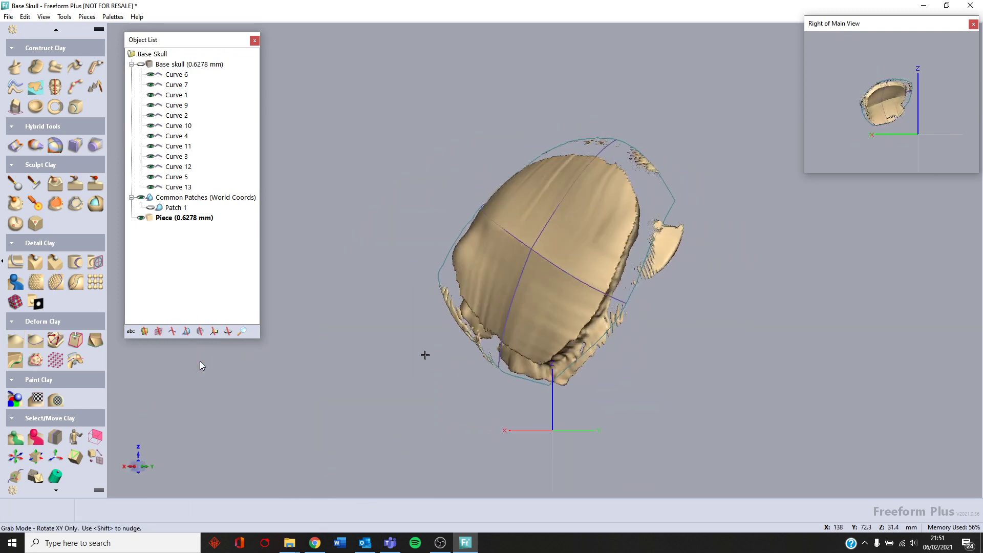
middle_click_drag(200, 361, 200, 361)
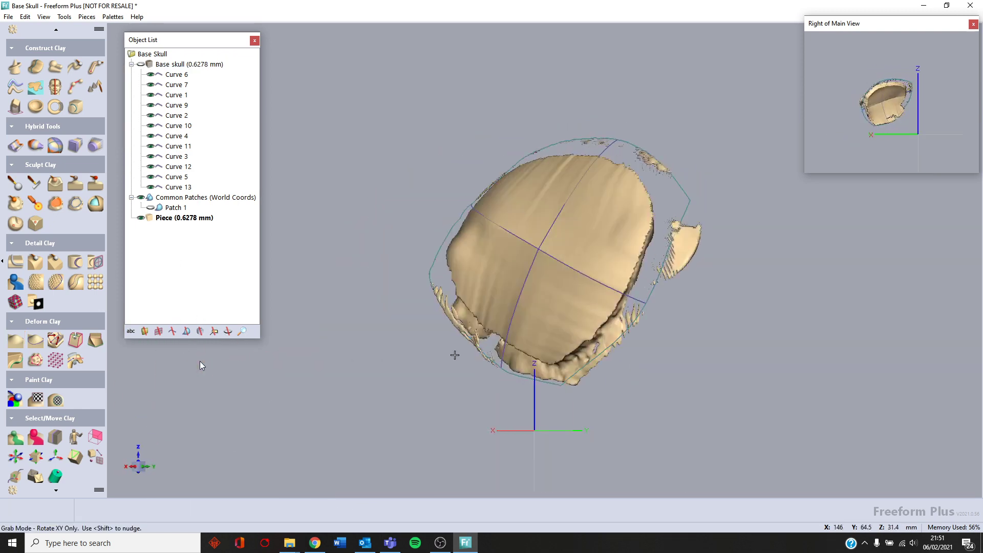
middle_click_drag(454, 355, 526, 382)
key("t")
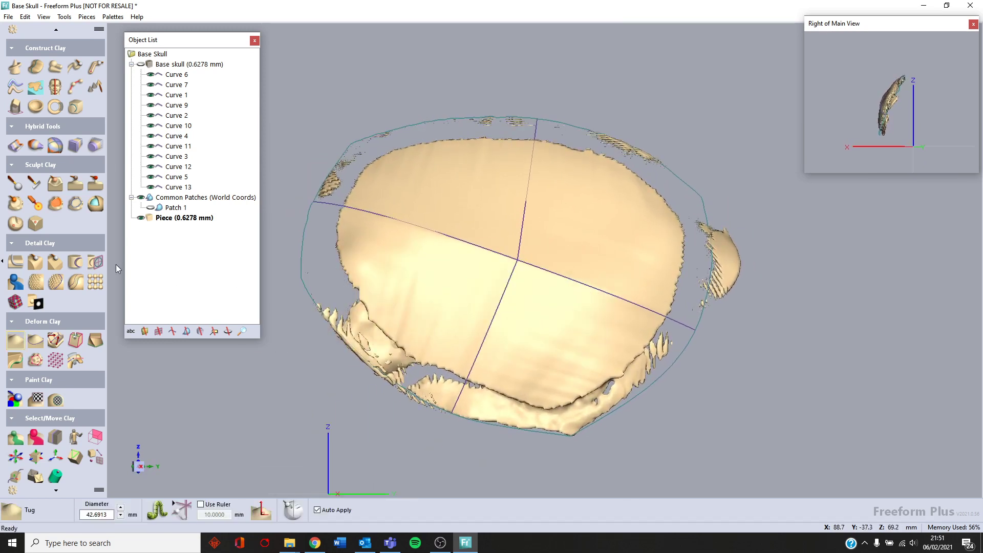
Step: Select the main connected body of the plate, invert the clay selection and delete the loose fragments around it
left_click(17, 442)
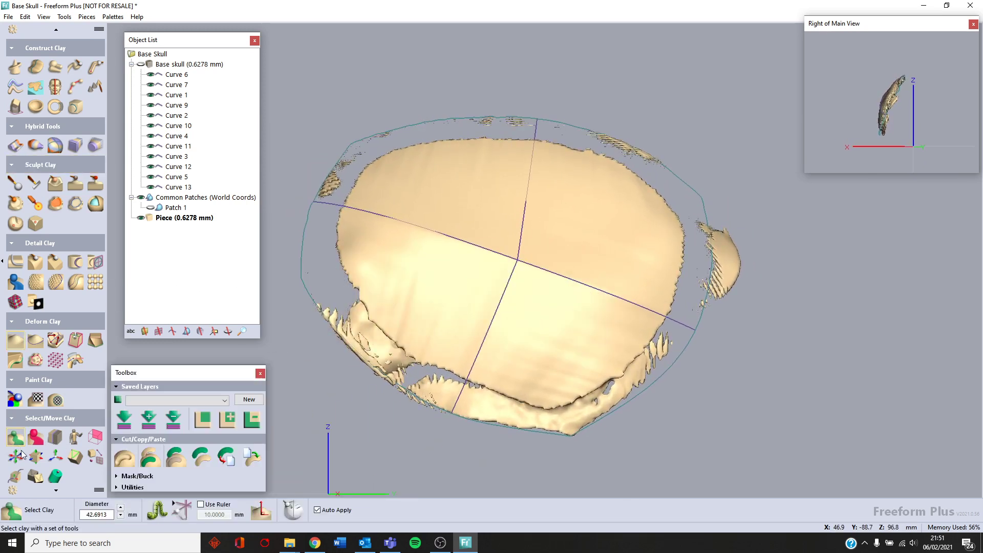
left_click(304, 511)
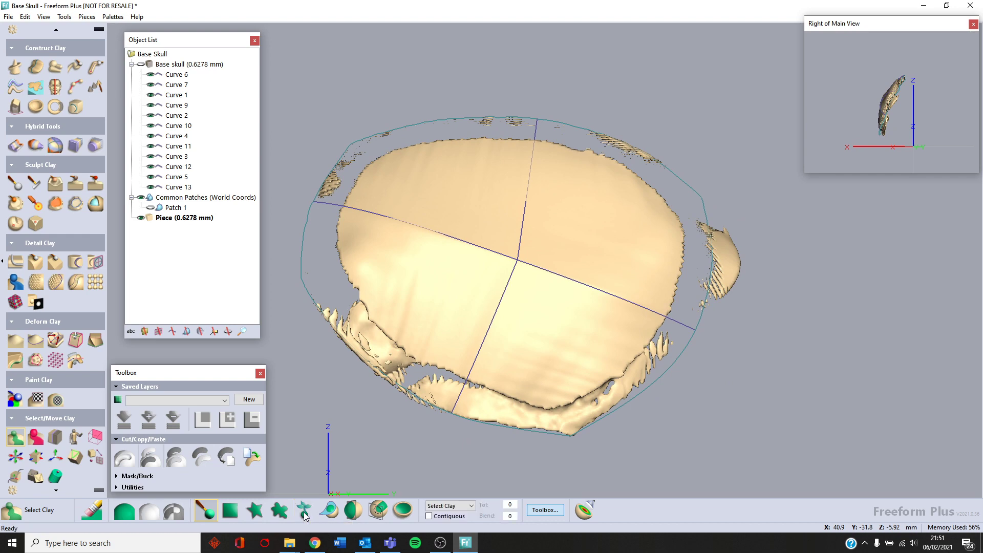
left_click(475, 202)
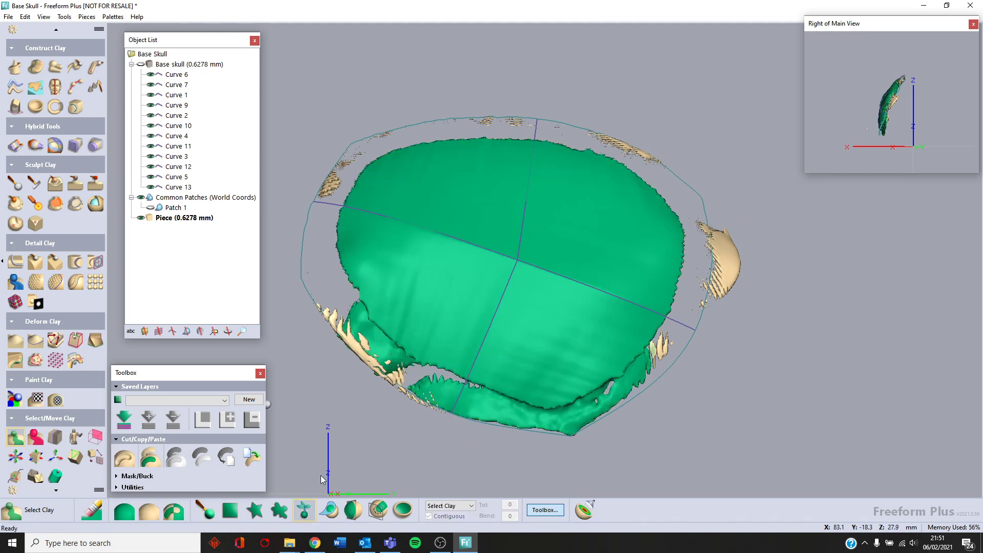
left_click(174, 512)
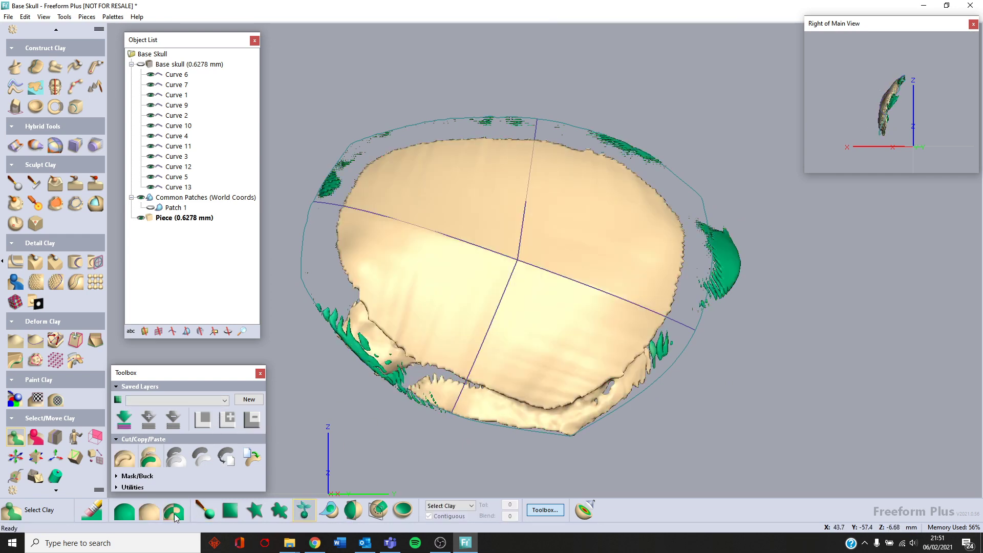
key("Delete")
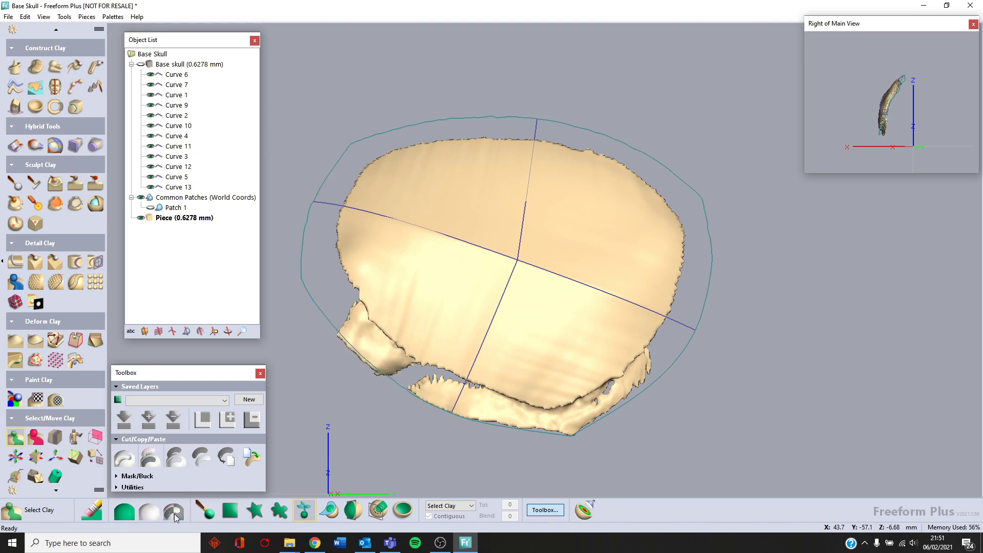
Step: Outline the thin leftover flange along the plate's lower rear edge as a freeform 2D selection region and delete it
key("Up")
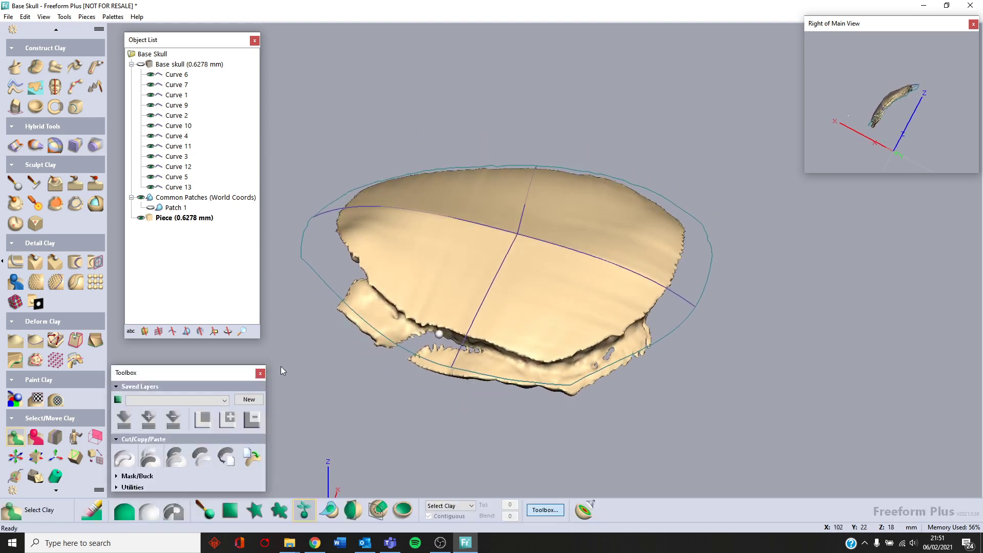
key("Down")
key("Up")
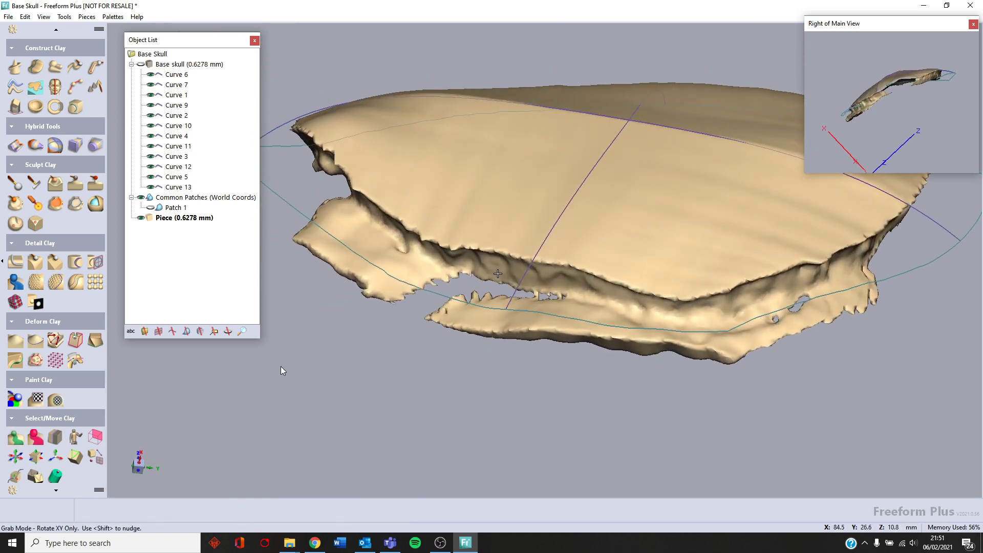
key("z")
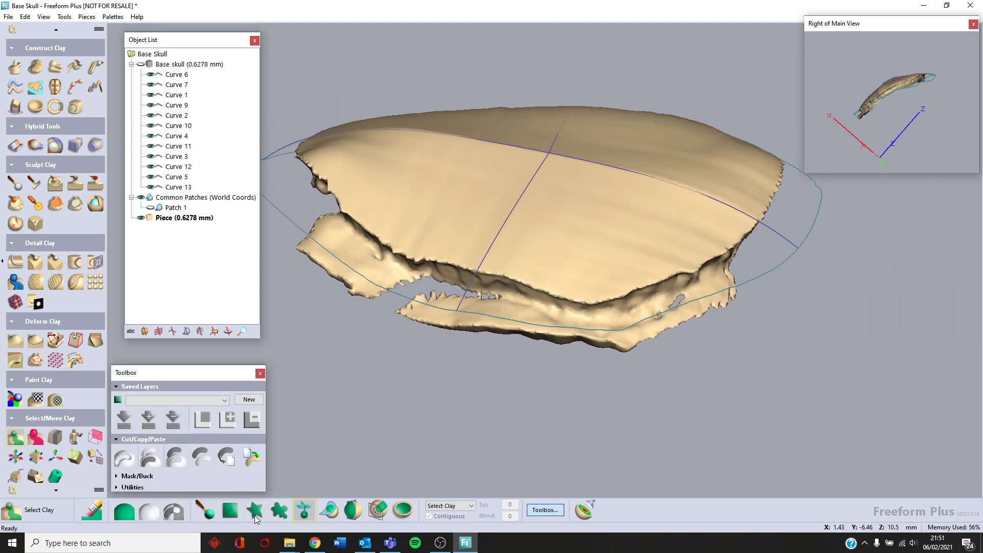
left_click(256, 517)
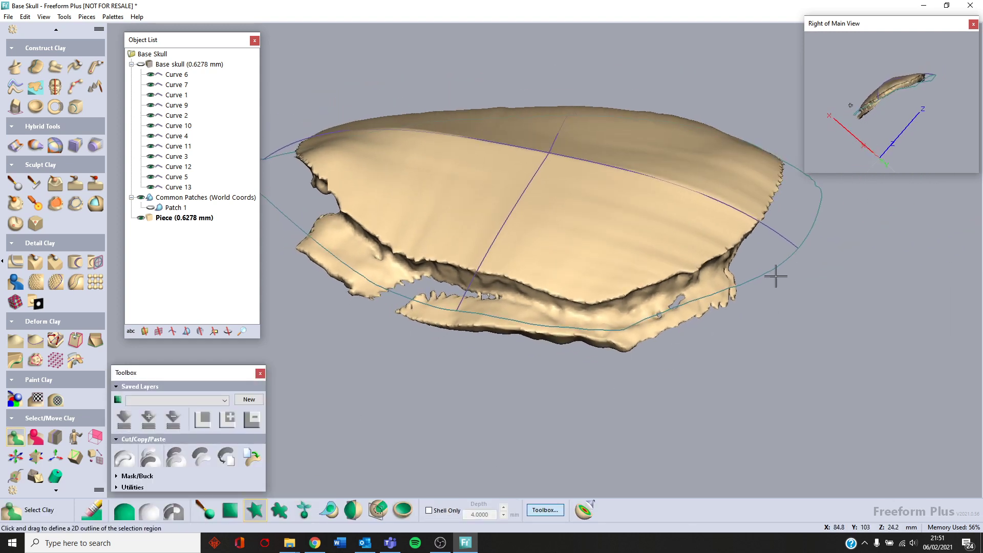
left_click_drag(733, 264, 686, 278)
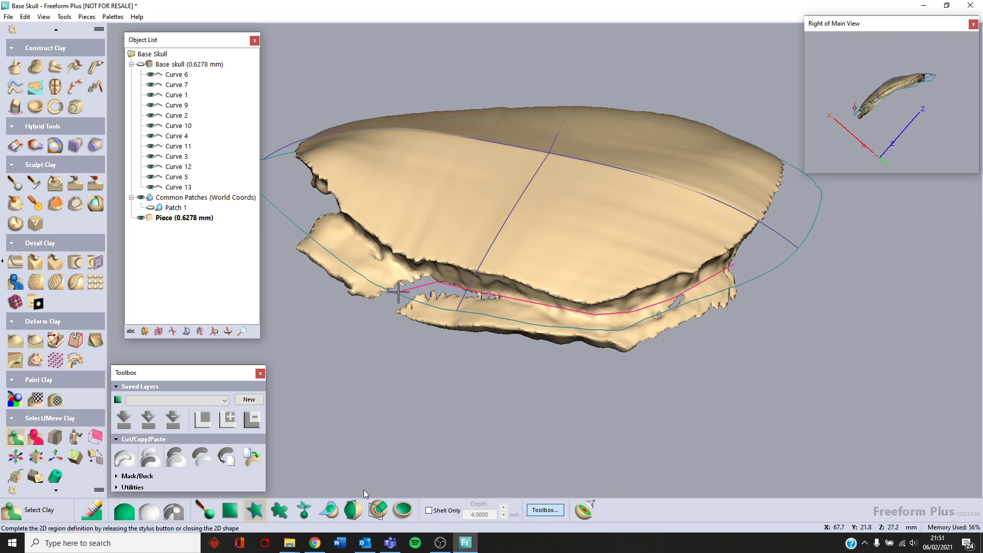
mouse_move(398, 291)
left_mouse_down()
mouse_move(378, 314)
mouse_move(604, 376)
left_mouse_up()
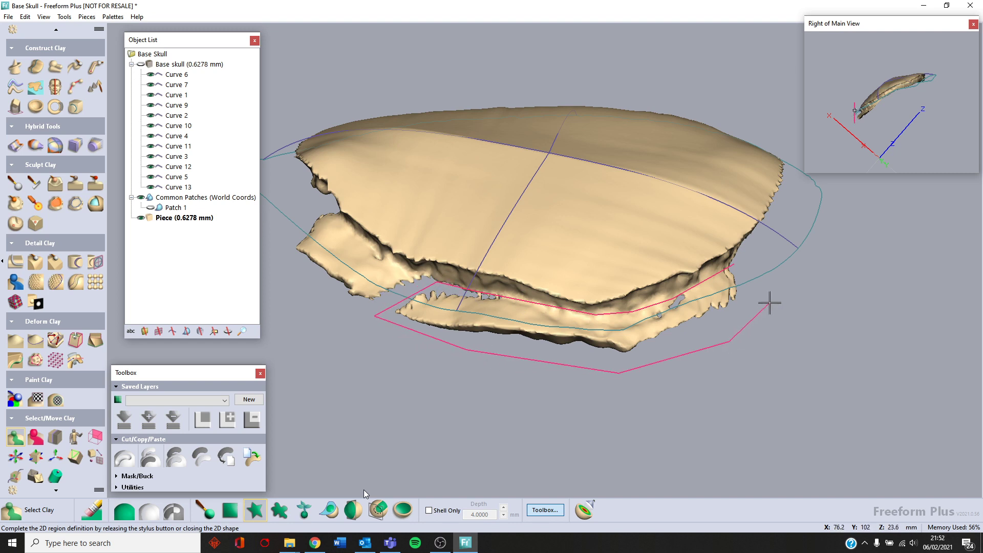
left_click_drag(761, 276, 762, 280)
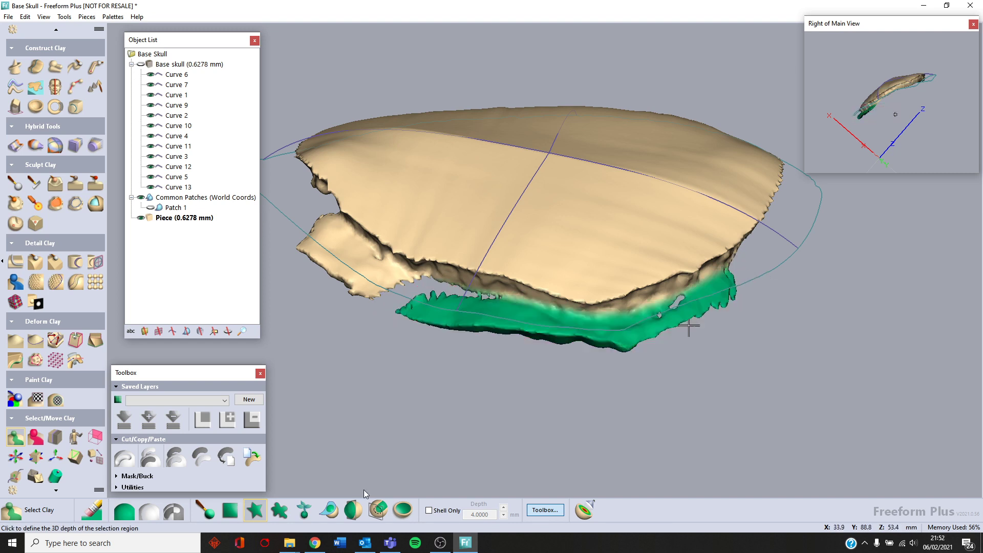
key("Delete")
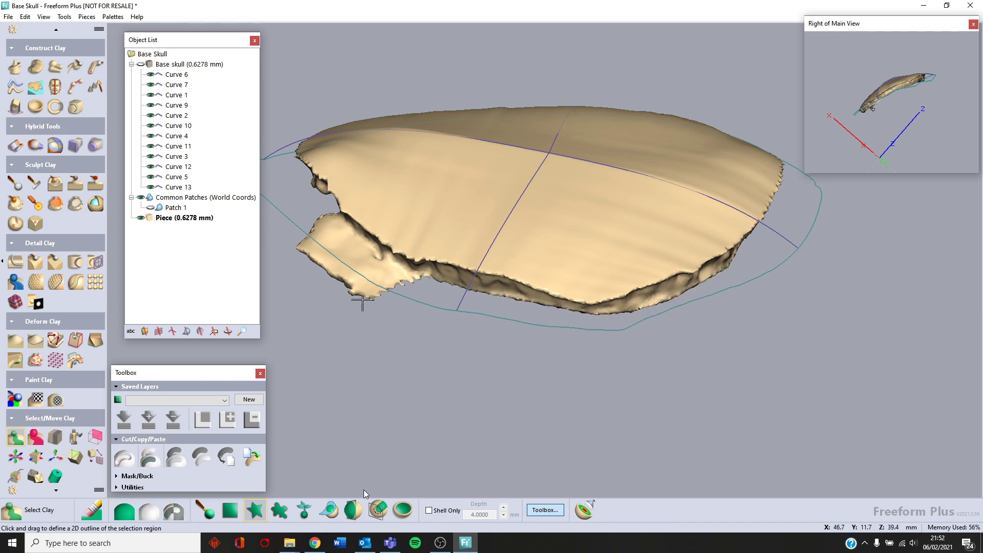
Step: Outline the thin leftover tab below the plate's lower edge with two freeform 2D regions and delete the clay in both
key("space")
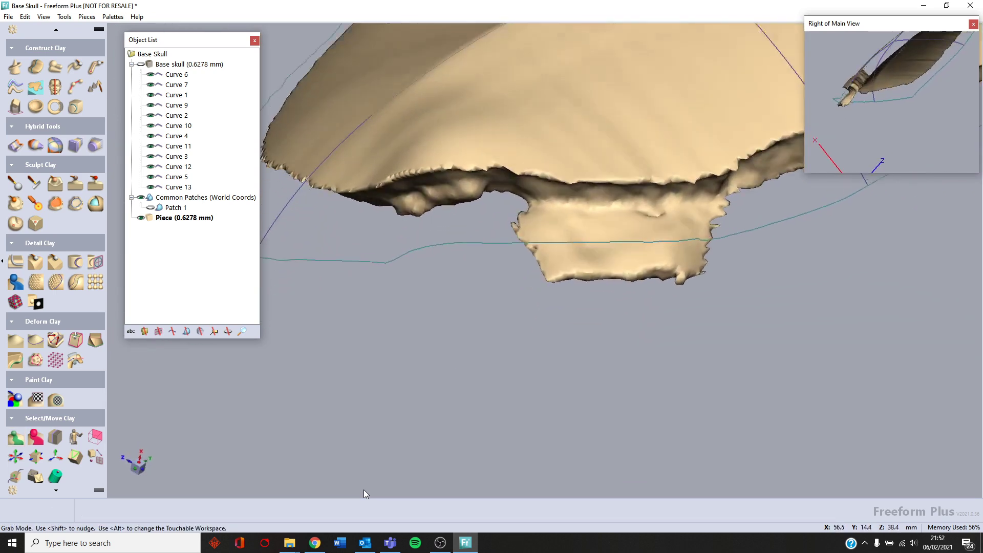
left_click_drag(713, 218, 661, 228)
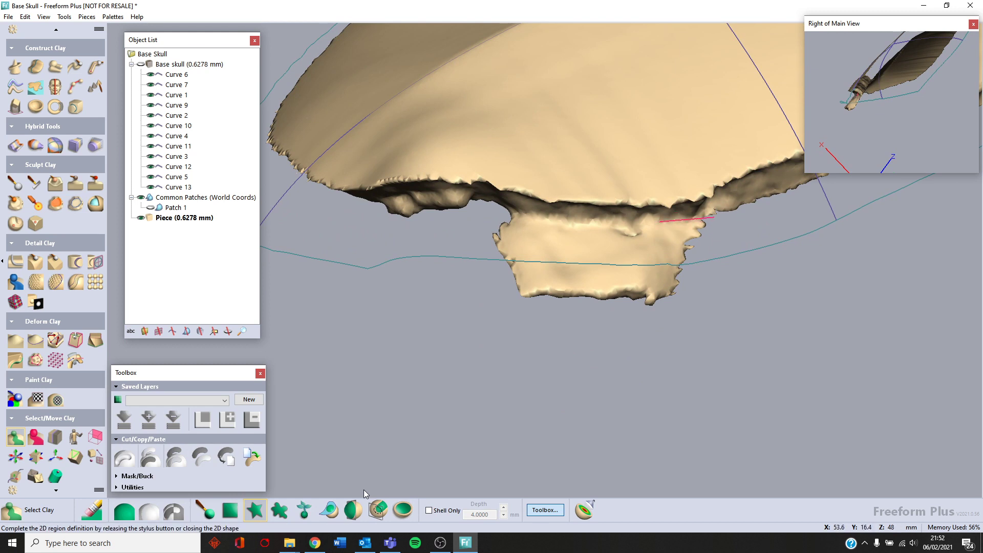
key("space")
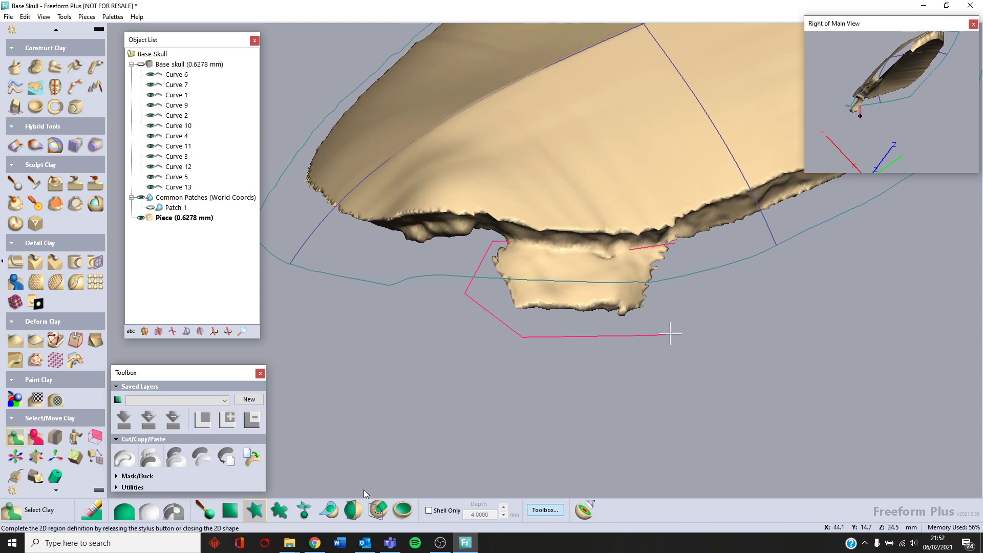
left_click_drag(696, 261, 674, 242)
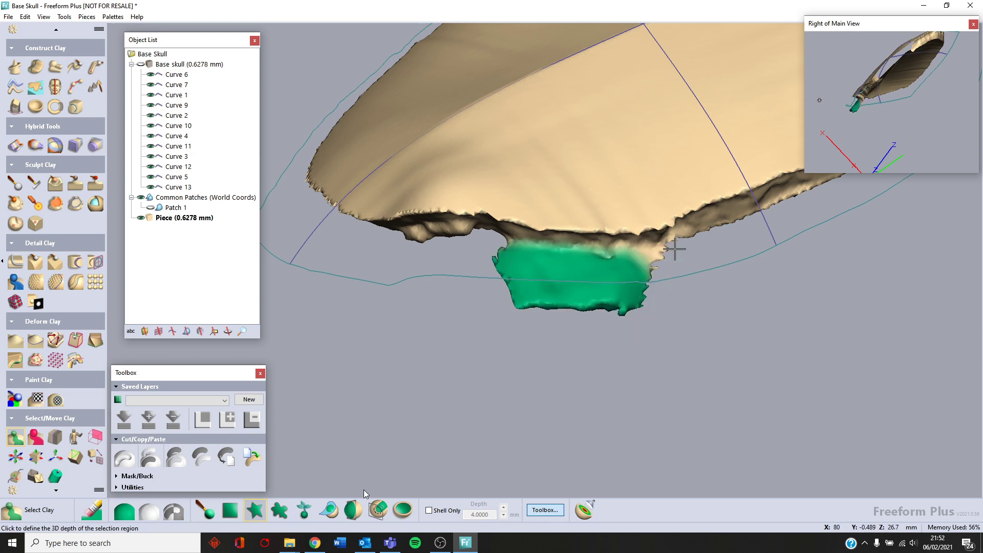
key("Delete")
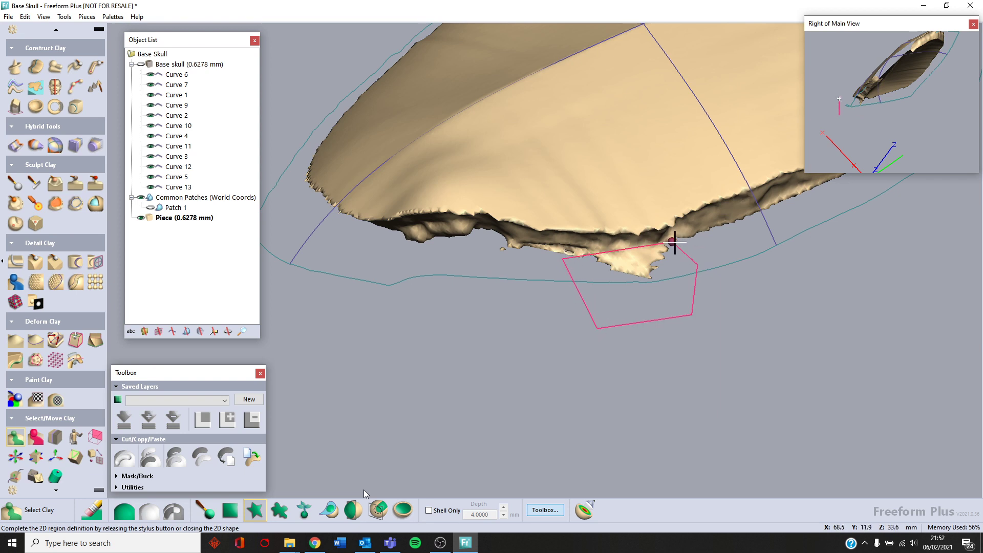
left_click_drag(675, 243, 671, 244)
key("Delete")
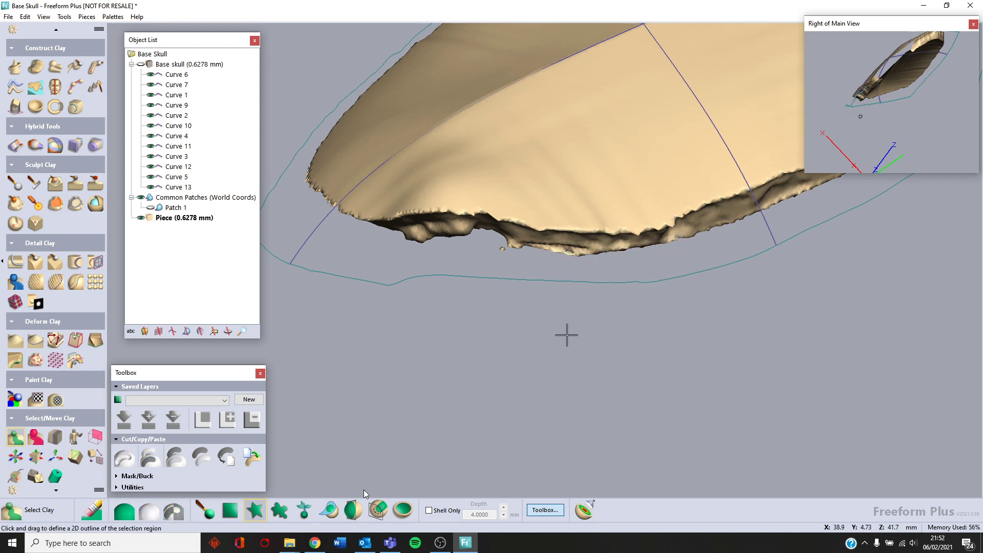
Step: Select the whole clay plate with Smooth Area and smooth it once at the low smooth level, with a 20 mm ball
key("space")
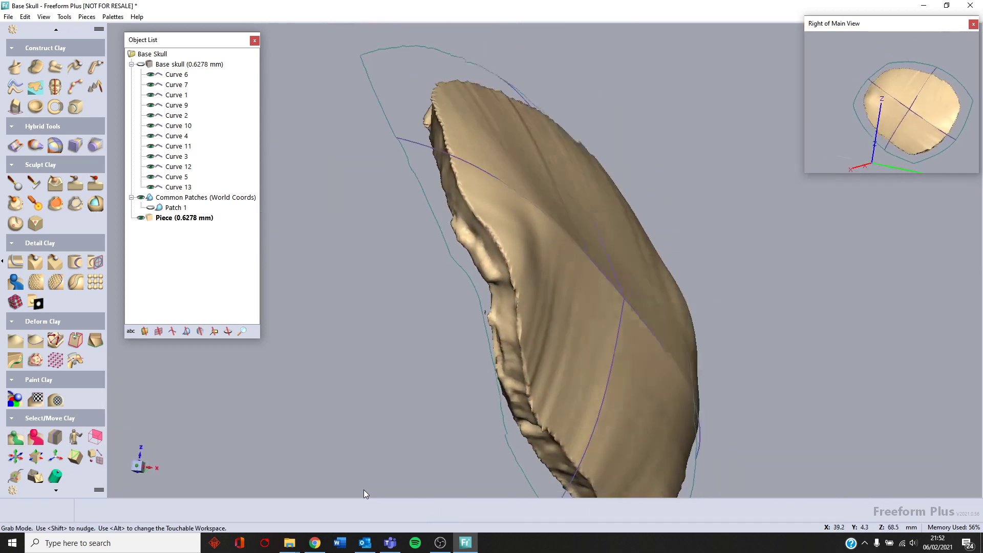
key("space")
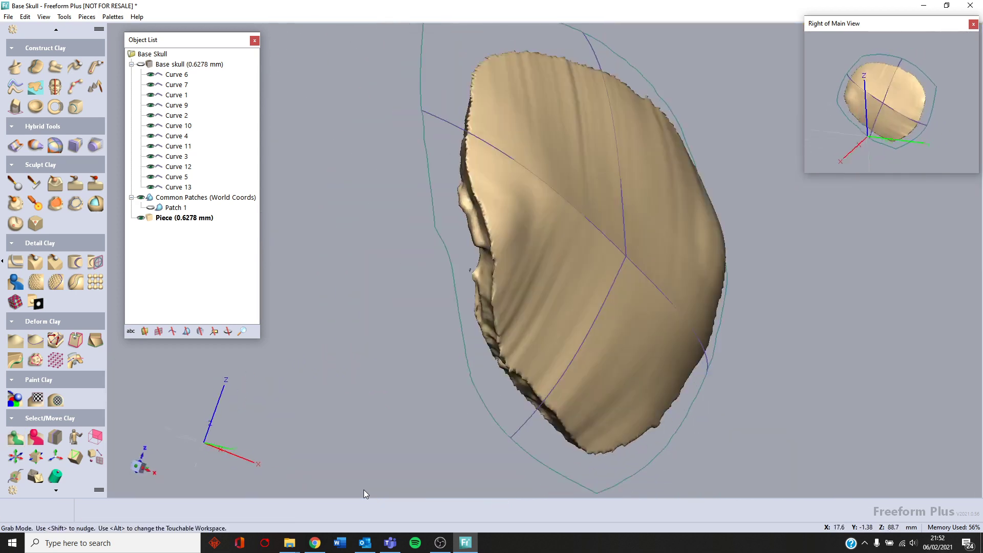
key("space")
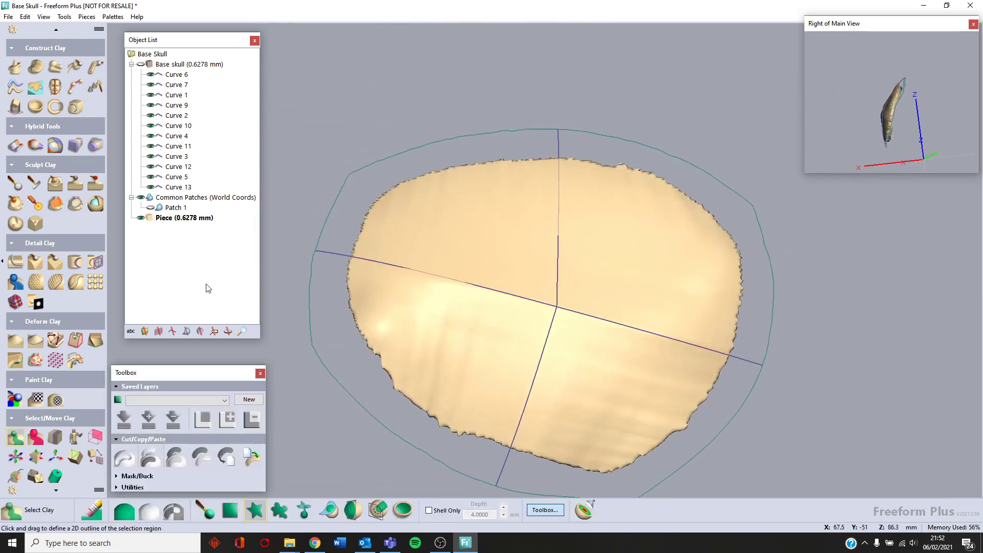
left_click(55, 204)
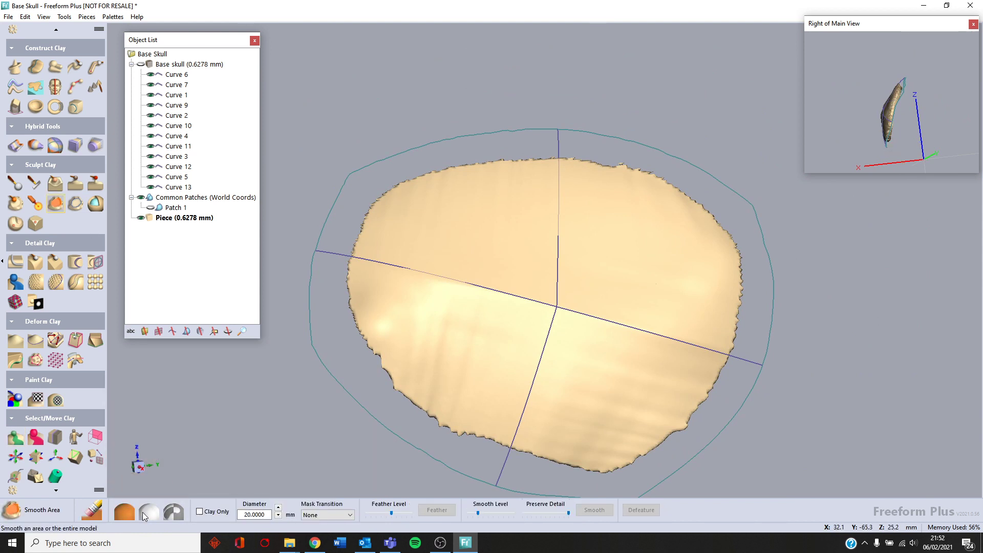
left_click(124, 508)
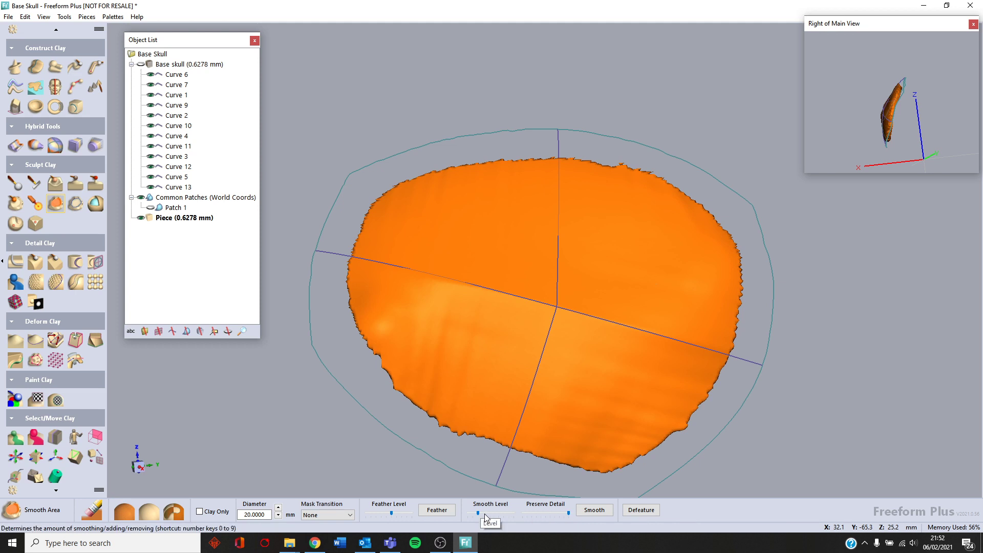
left_click(593, 512)
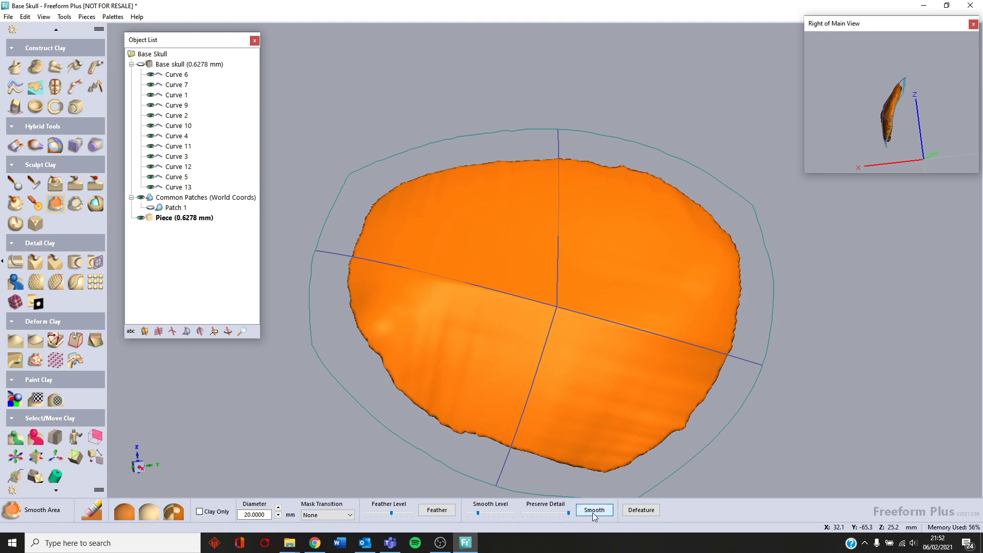
Step: Show the base skull again to check the plate's outer contour against it, and clear the smoothing selection
left_click(143, 64)
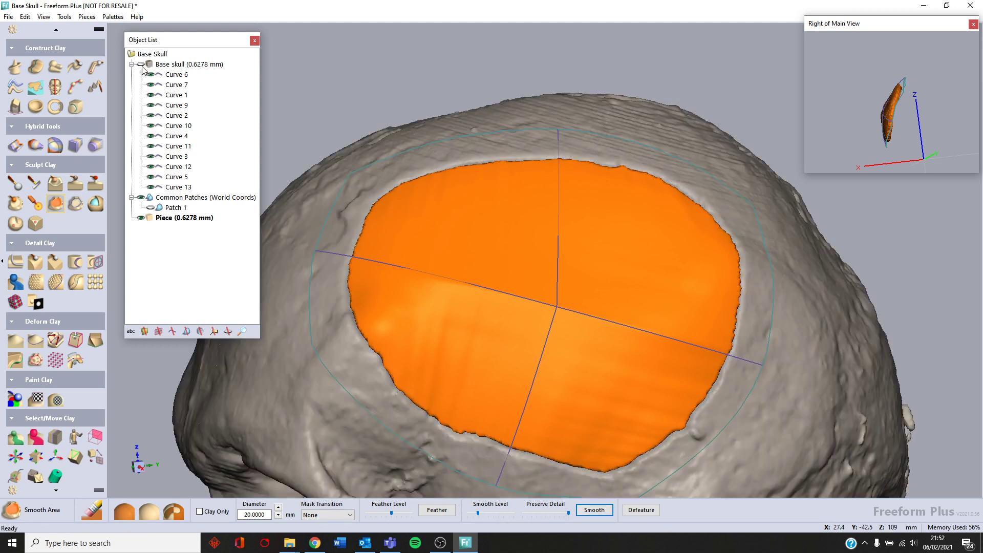
middle_click_drag(666, 414, 454, 417)
middle_click_drag(664, 374, 801, 367)
middle_click_drag(522, 369, 905, 340)
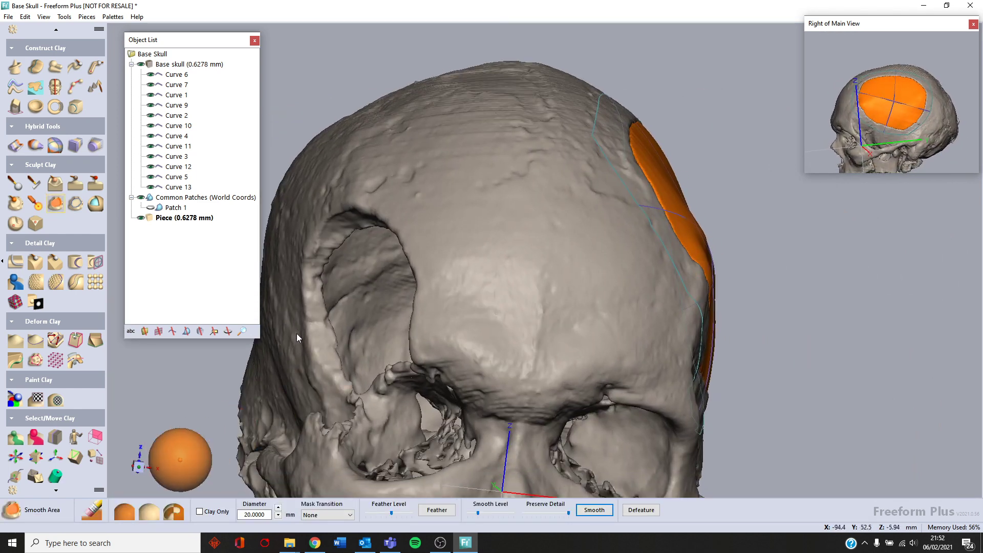
left_click(148, 510)
middle_click_drag(637, 317, 453, 272)
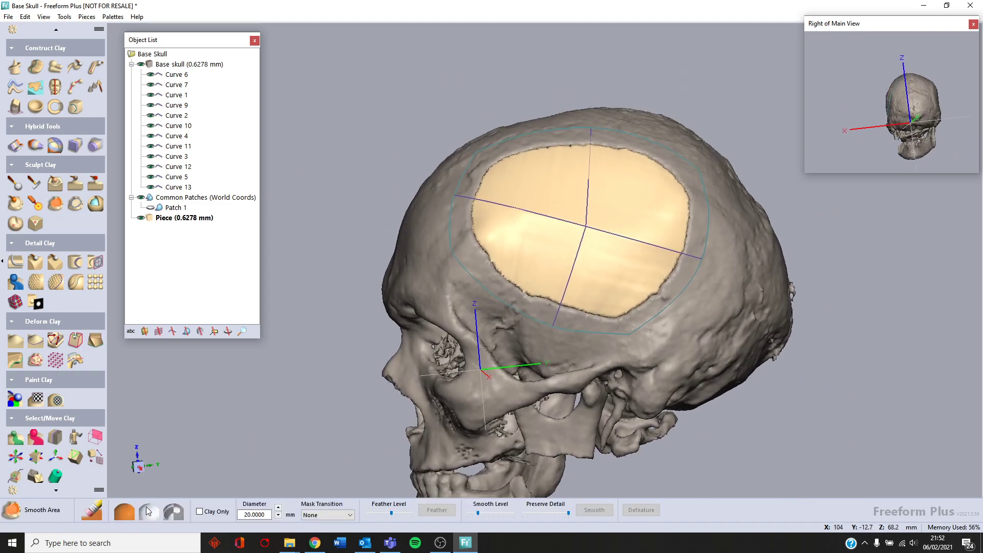
Step: Make the base skull the active piece and create a right-oriented plane along its midline
right_click(158, 64)
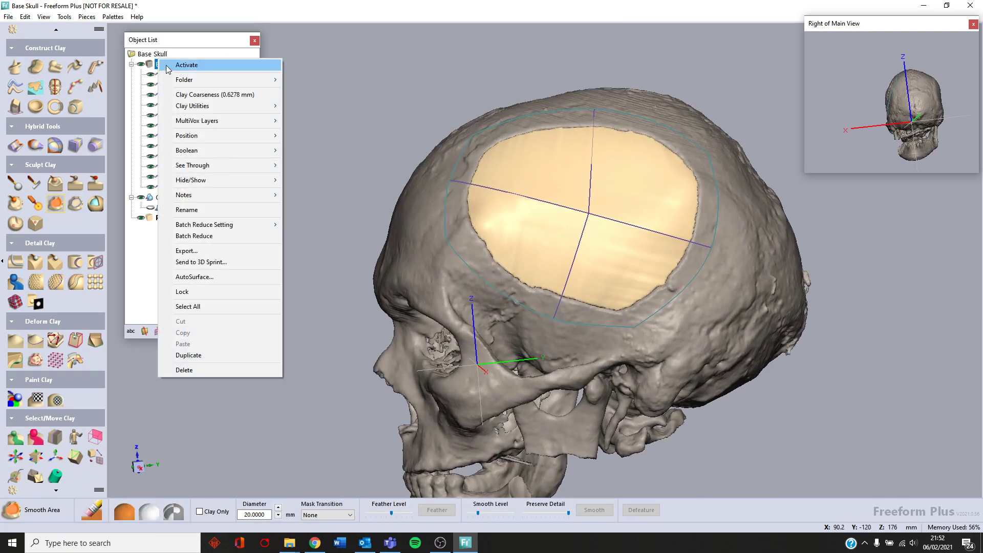
left_click(167, 65)
middle_click_drag(326, 371, 609, 357)
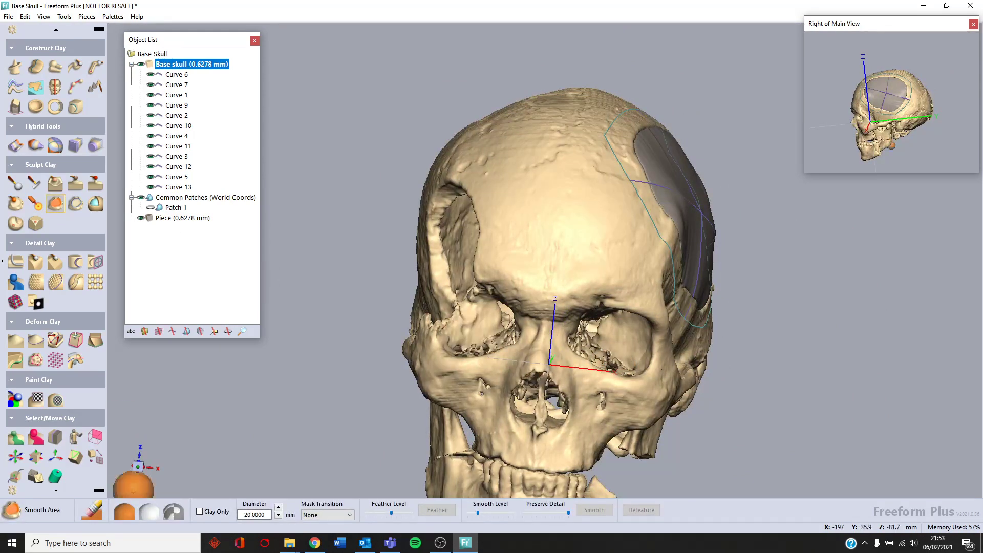
left_click(57, 31)
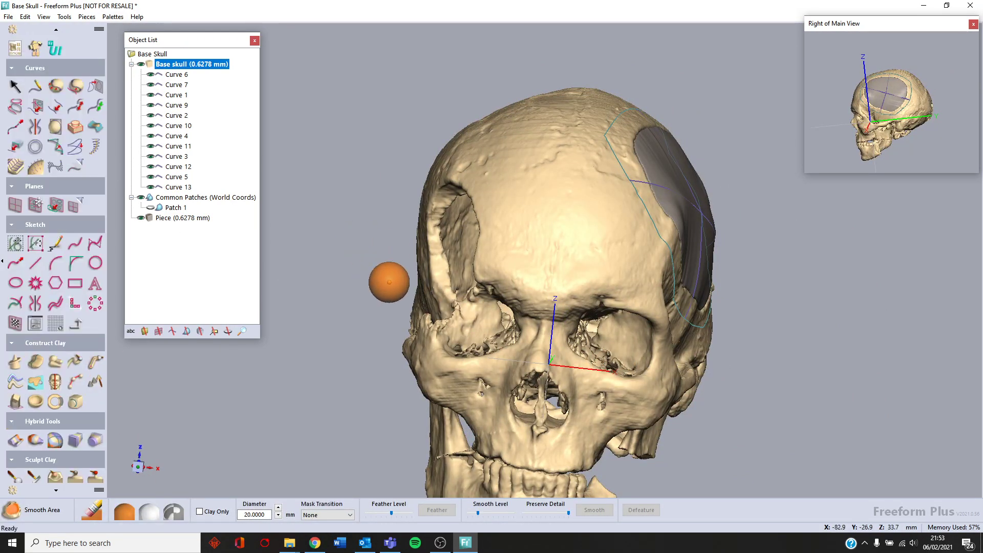
middle_click_drag(407, 284, 425, 215)
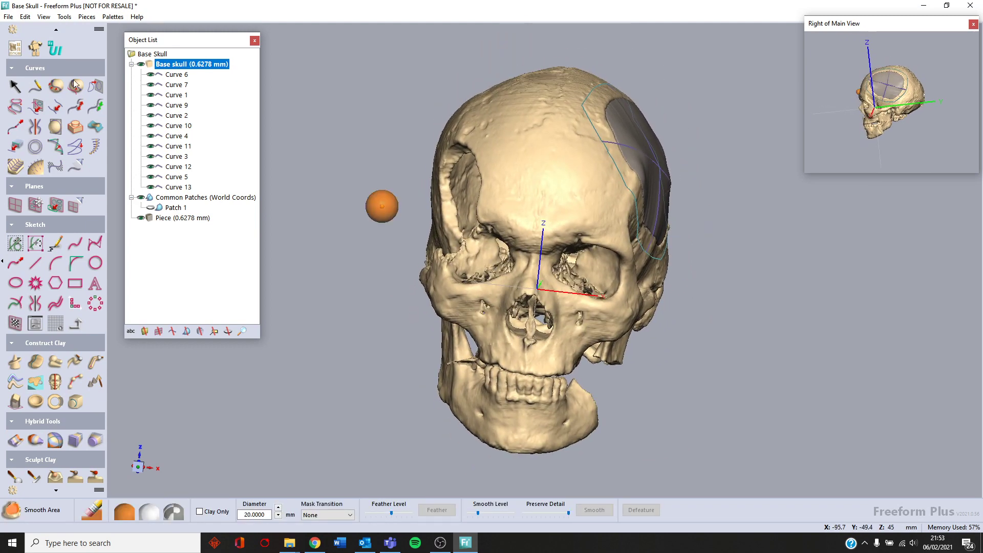
left_click(35, 204)
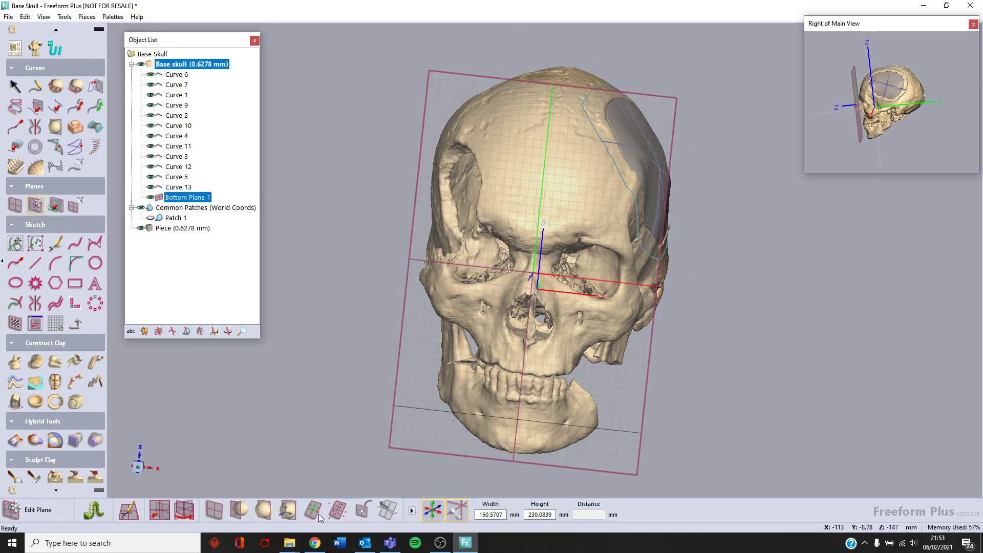
left_click(191, 514)
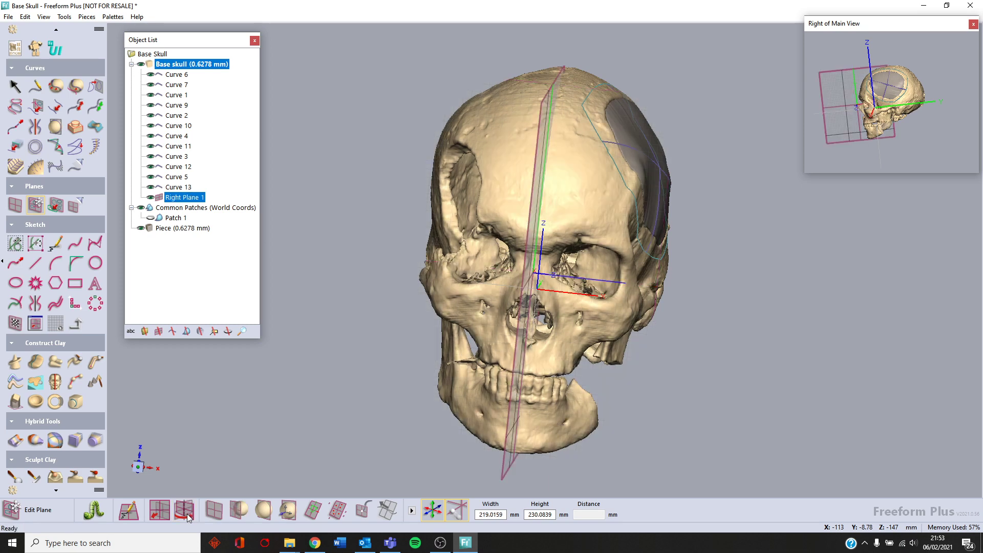
left_click(217, 294)
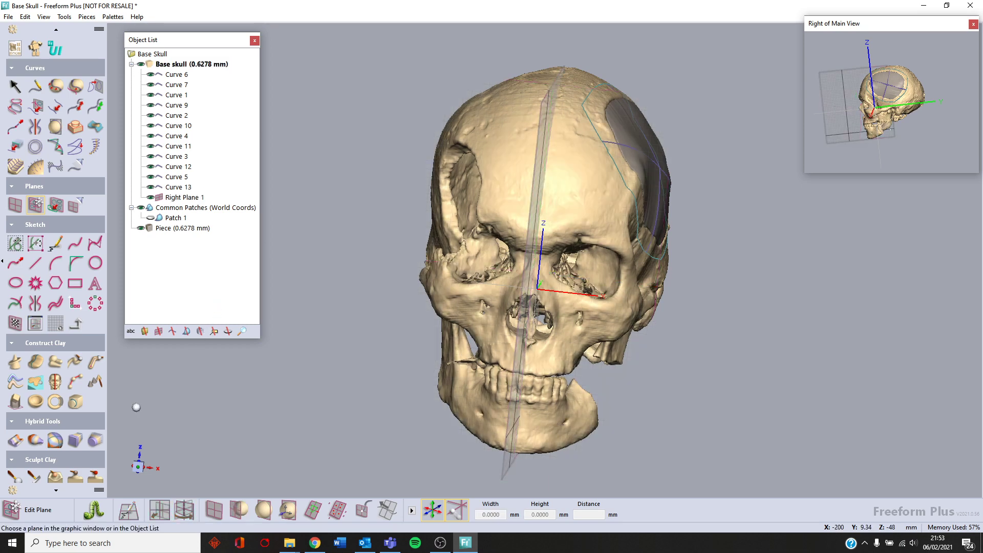
Step: Define a cutaway view that sections the skull along its midline and exposes the plate's inner side
scroll(73, 360, "down", 15)
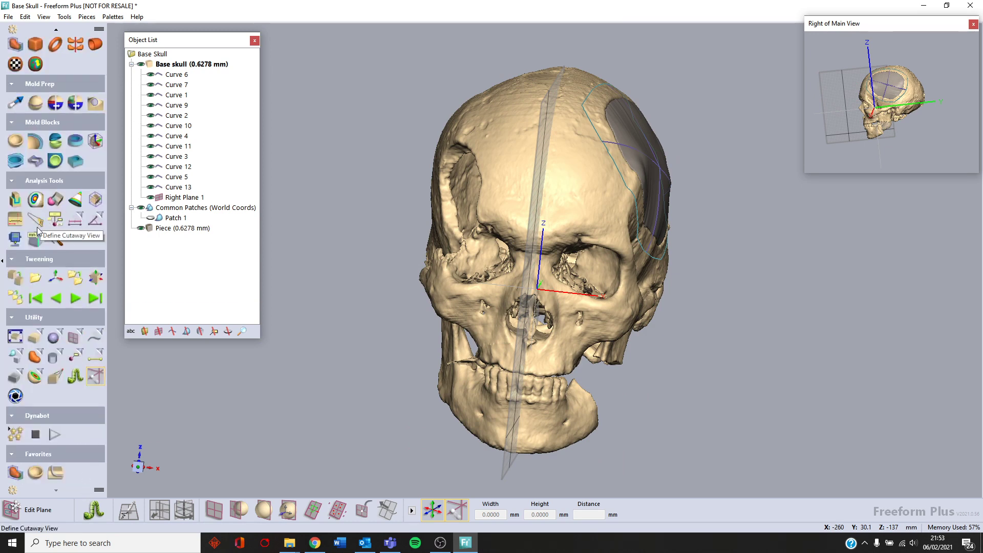
left_click(36, 221)
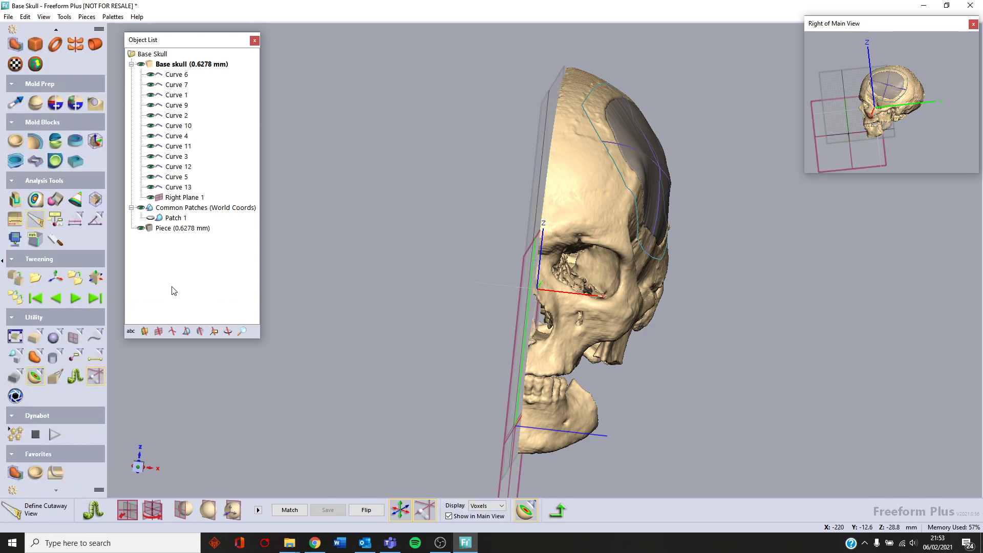
key("Right")
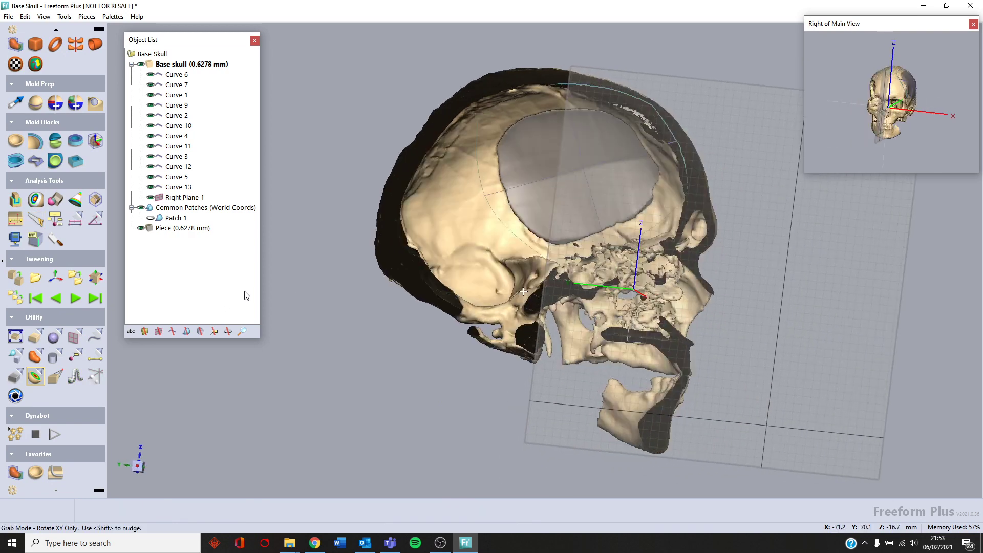
key("space")
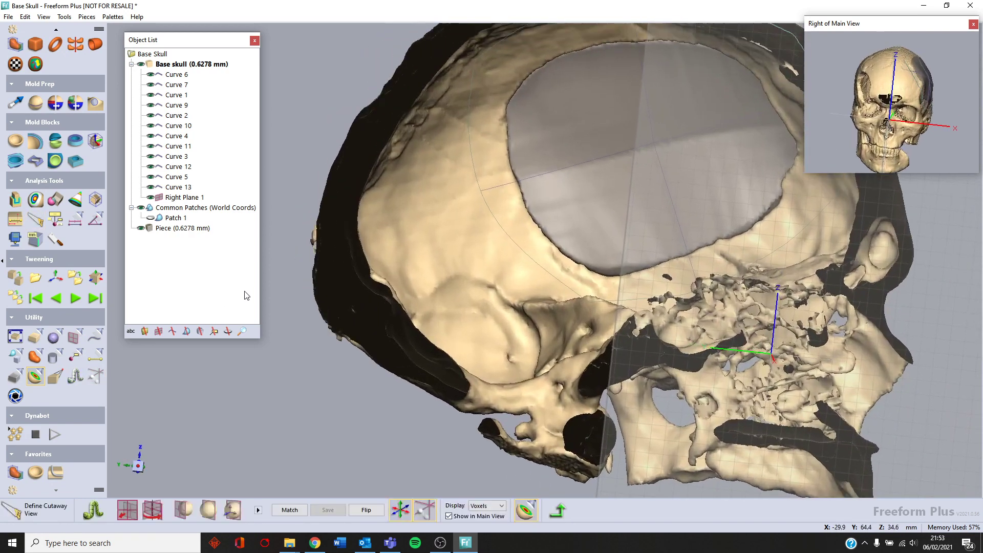
key("space")
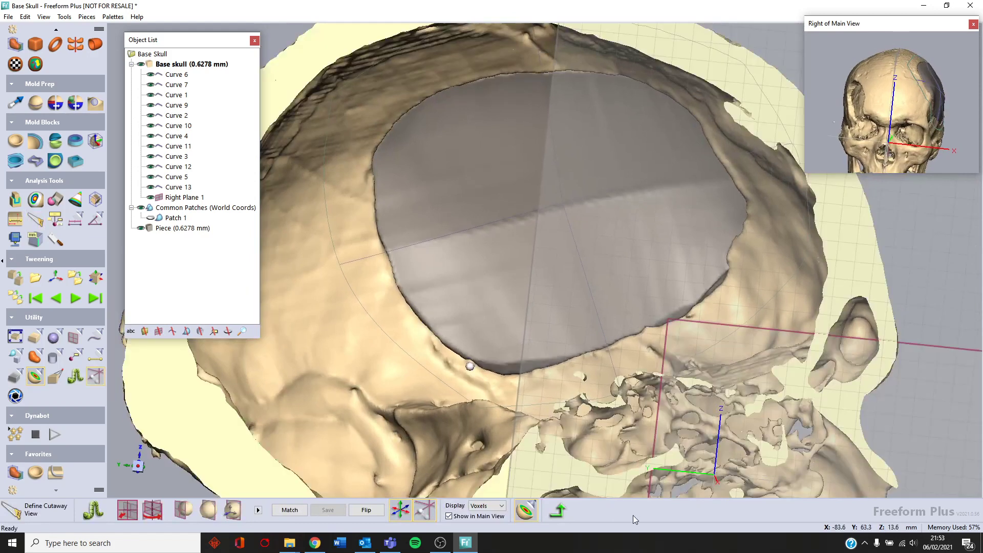
left_click(561, 514)
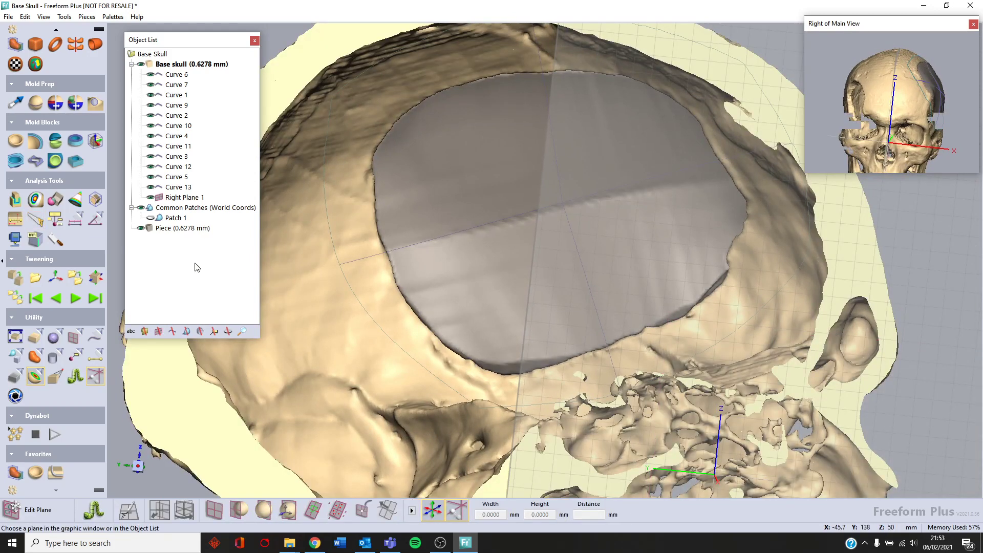
Step: Hide Right Plane 1 and examine the plate's inner surface and lower edge from inside the cut skull
left_click(150, 198)
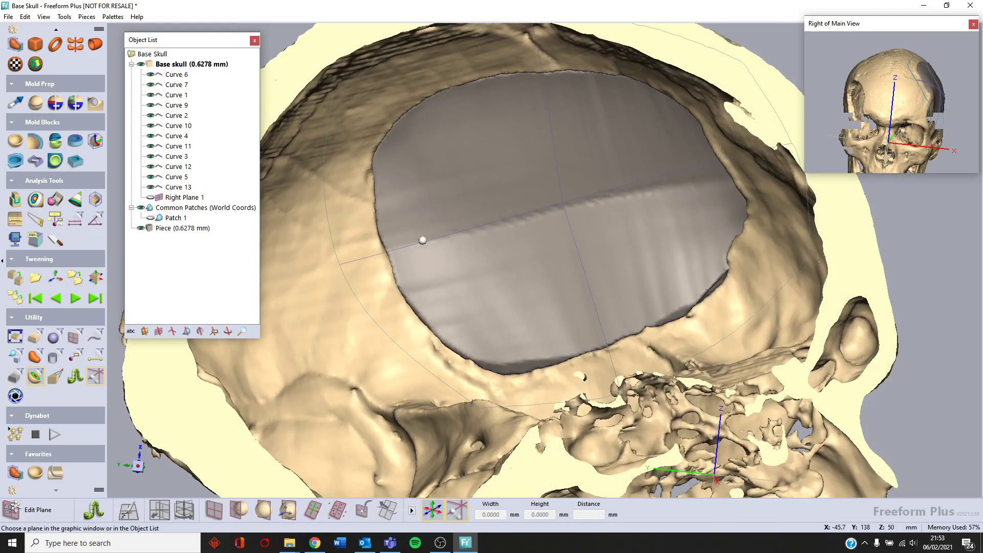
middle_click_drag(422, 240, 536, 261)
middle_click_drag(438, 260, 536, 260)
middle_click_drag(599, 338, 617, 356)
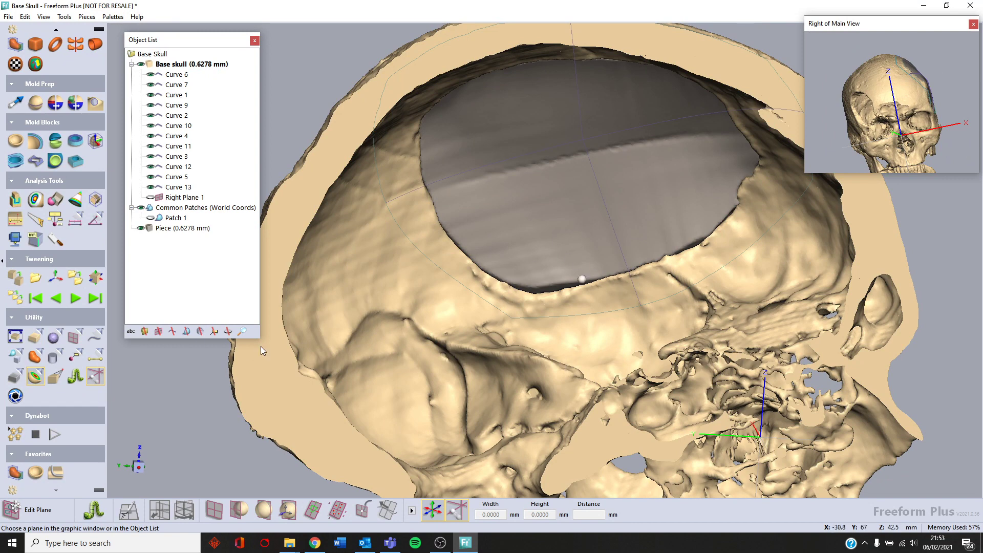
Step: Start the Tug tool and reduce its ball to about 22 mm in diameter
scroll(49, 38, "down", 10)
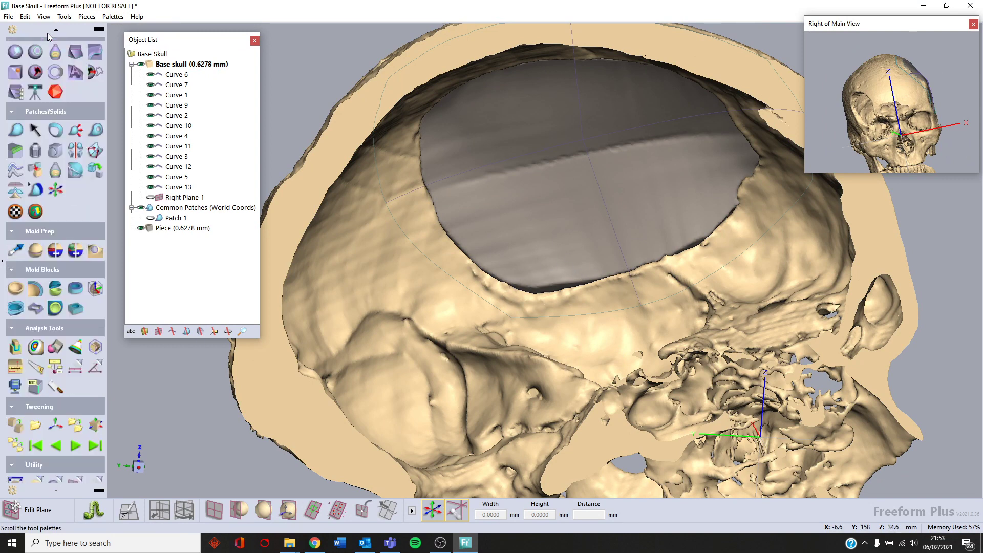
left_click(19, 314)
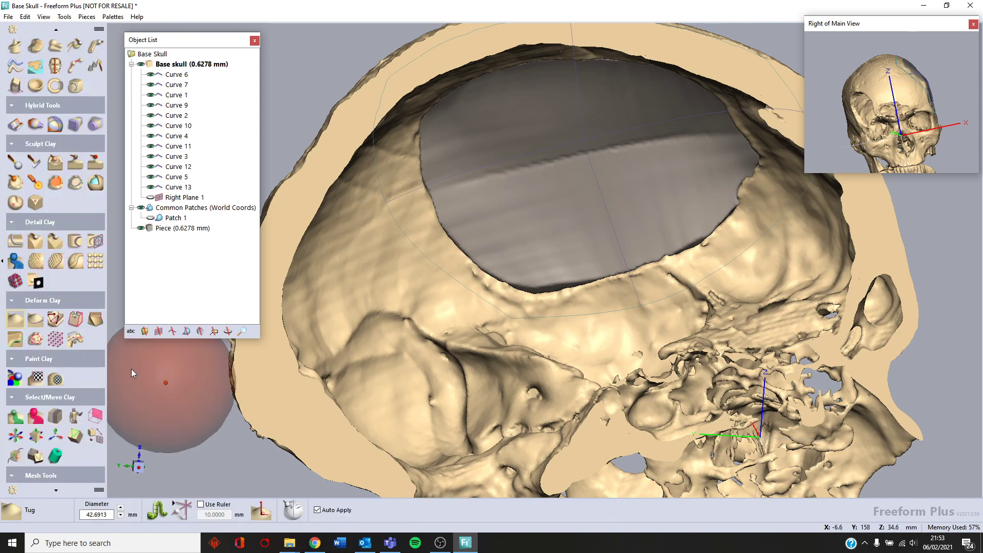
key("minus")
key("minus")
key("minus")
key("minus")
key("minus")
key("minus")
key("minus")
key("minus")
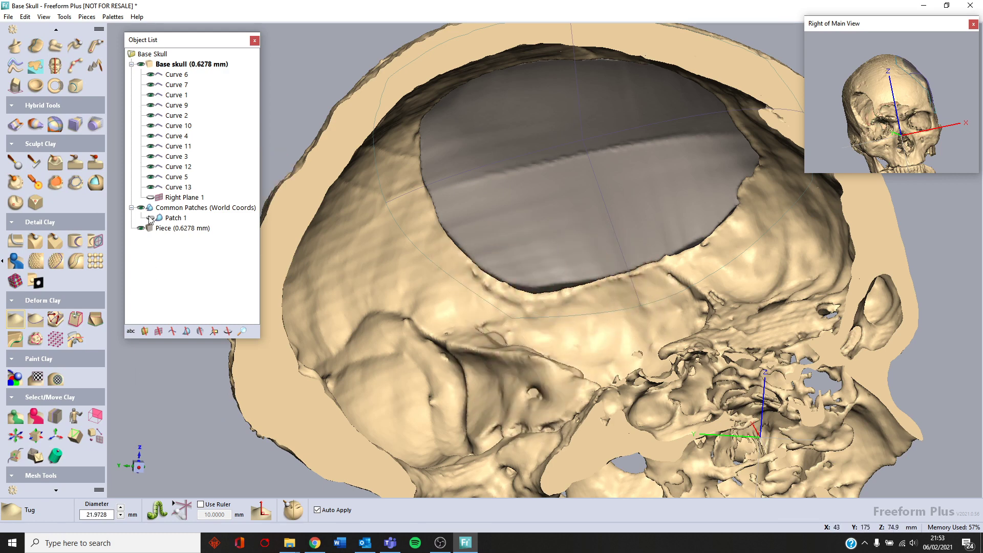
Step: Make the clay plate piece the active piece for tugging
right_click(164, 227)
left_click(187, 211)
right_click(163, 227)
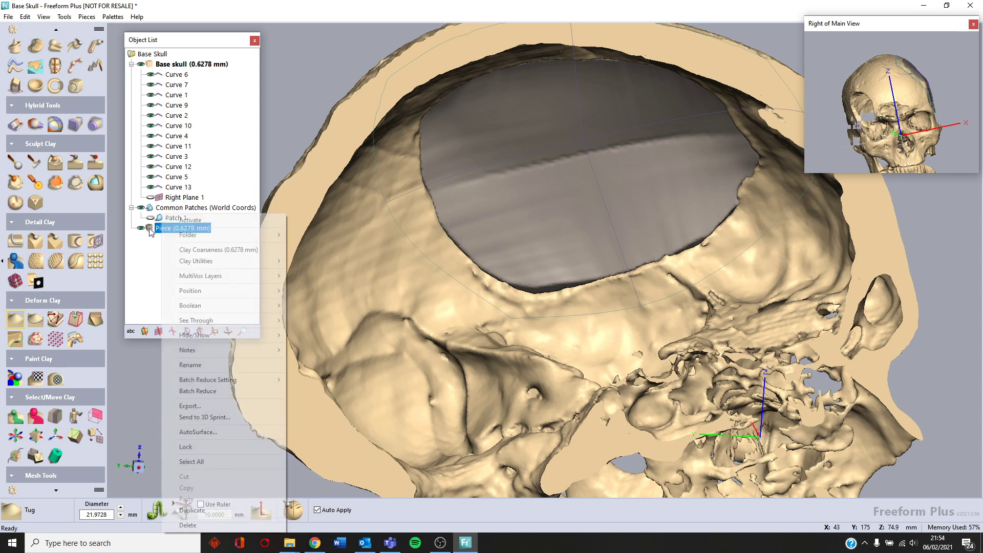
left_click(177, 218)
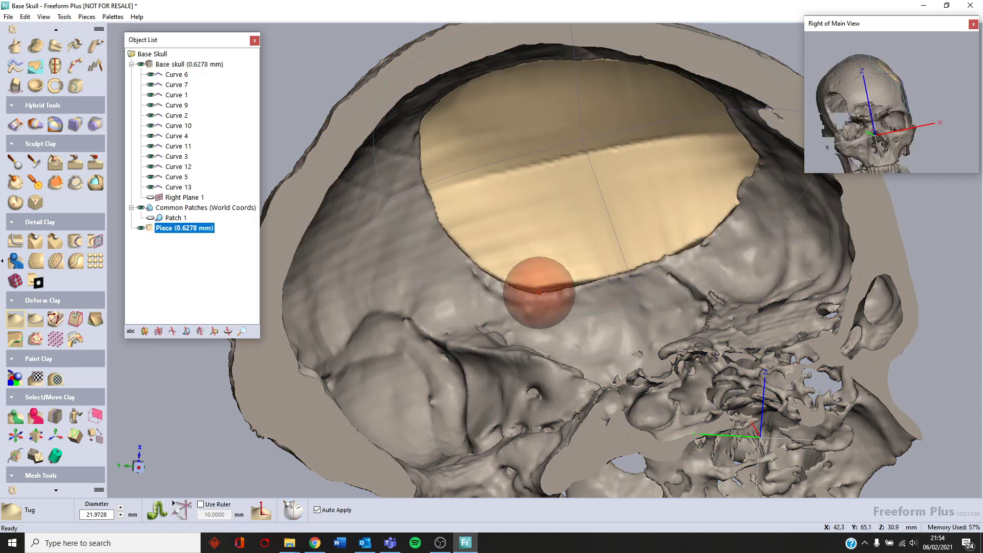
Step: Tug the plate's lower inner edge down against the bone and check the fit from inside and outside the skull
left_click_drag(537, 290, 535, 298)
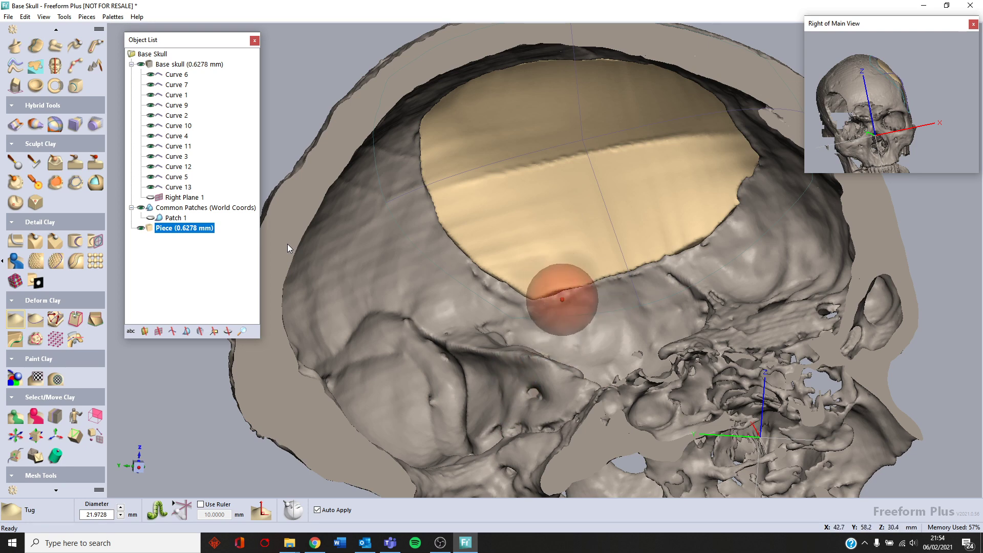
middle_click_drag(790, 339, 686, 250)
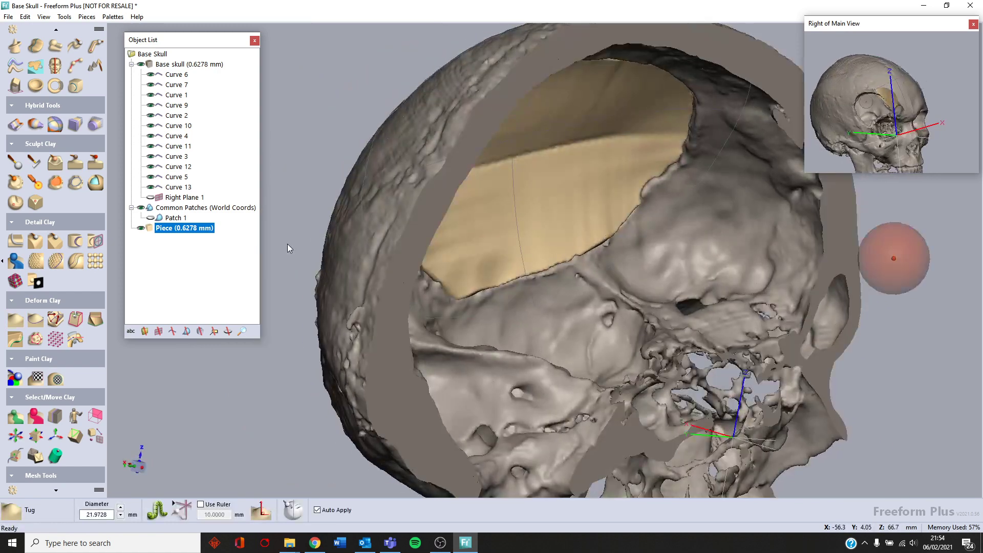
middle_click_drag(893, 259, 788, 337)
middle_click_drag(727, 341, 644, 343)
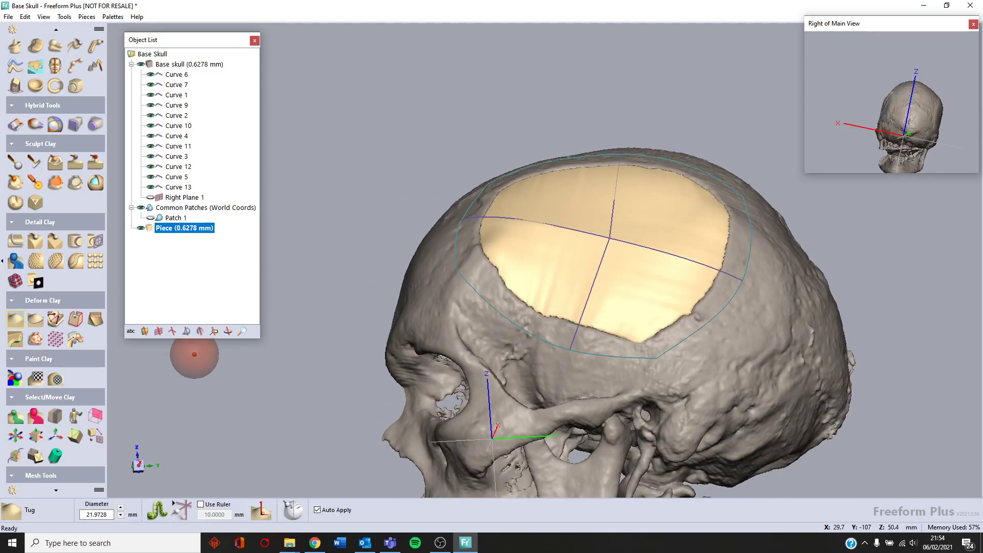
Step: Turn off the cutaway view so the whole skull is shown
left_click(75, 493)
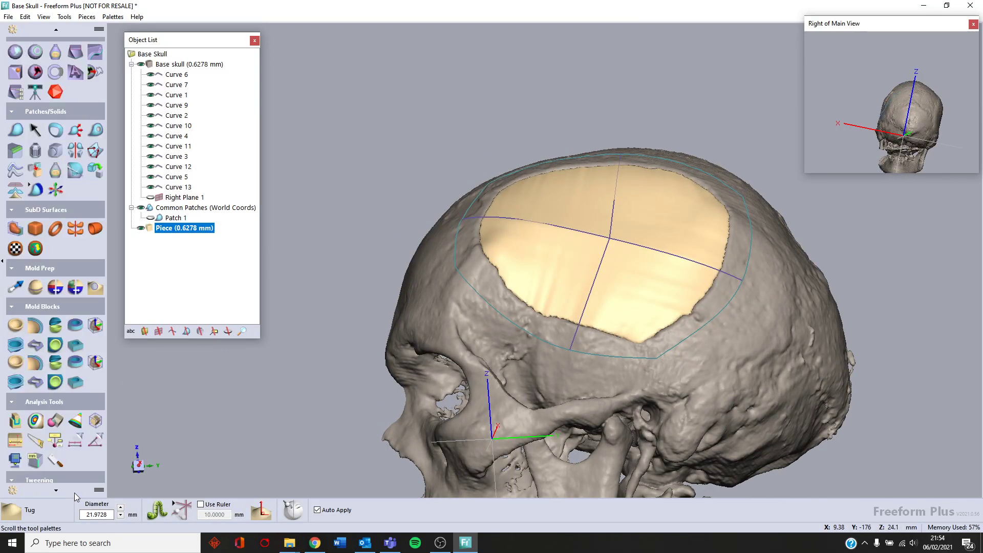
left_click(49, 225)
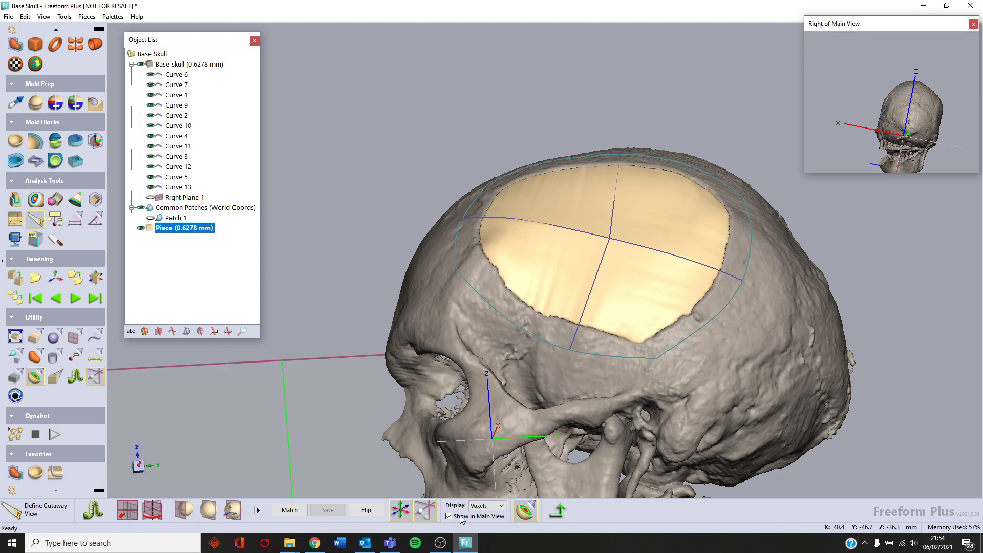
left_click(524, 505)
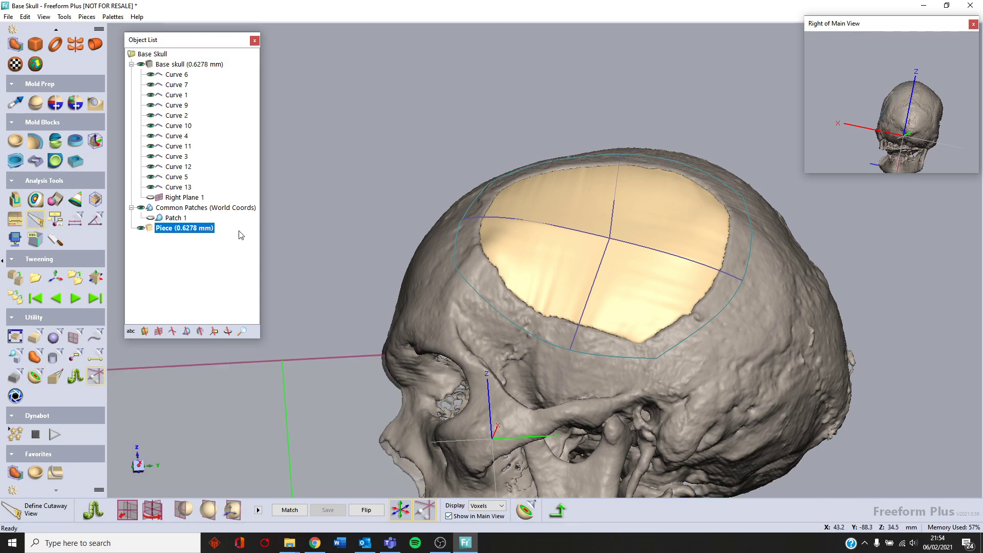
left_click(220, 279)
Step: Create a plane facing the outer surface of the clay plate and square it up with the current view
left_click(68, 28)
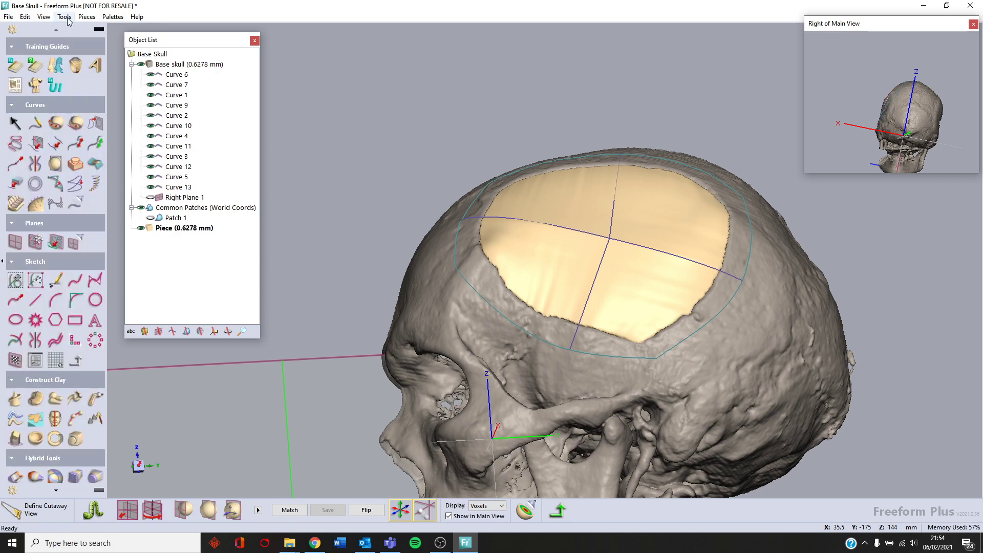
key("space")
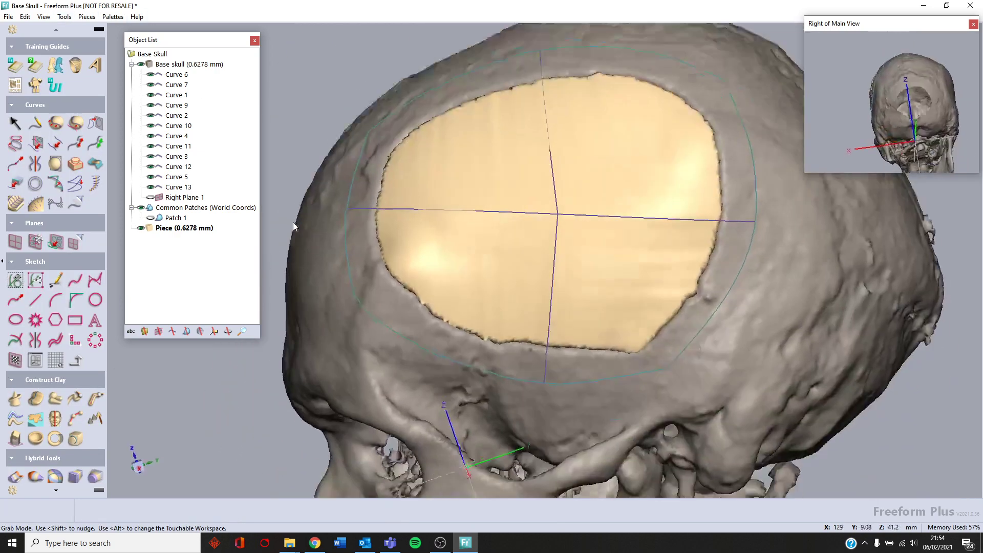
key("space")
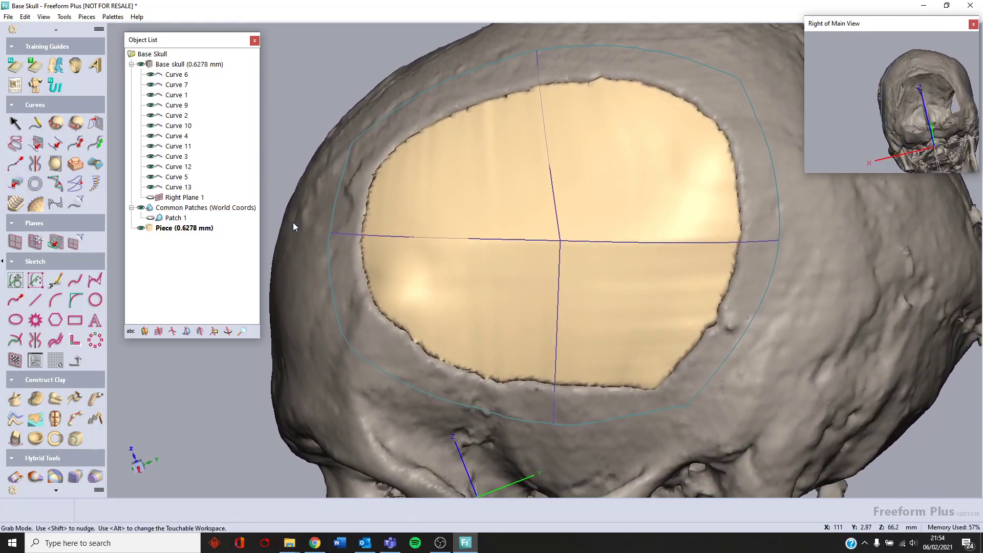
key("space")
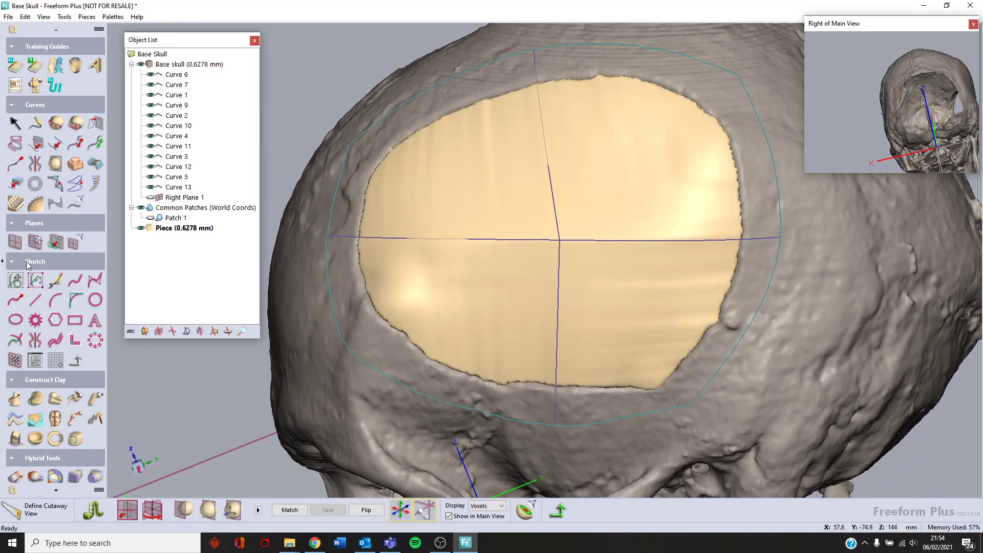
left_click(35, 242)
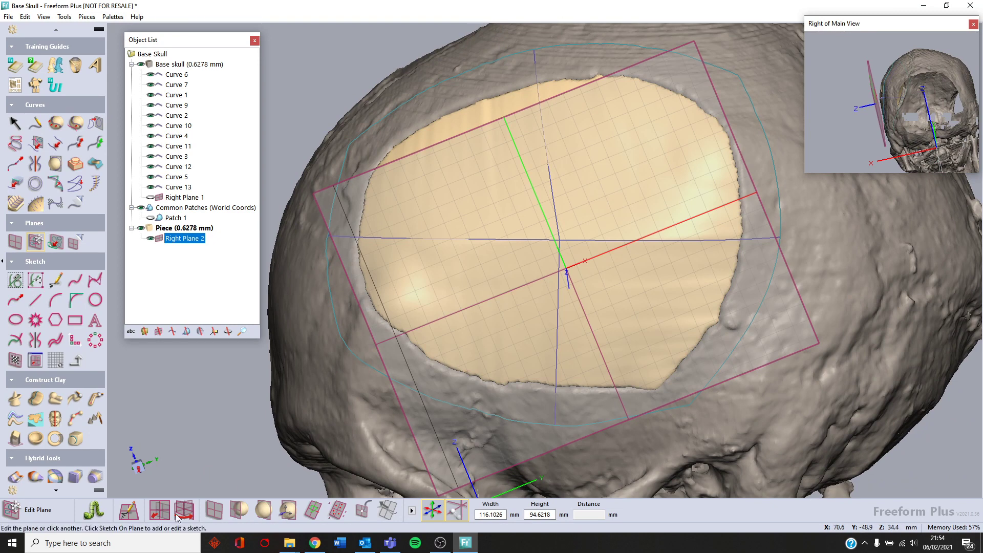
left_click(157, 514)
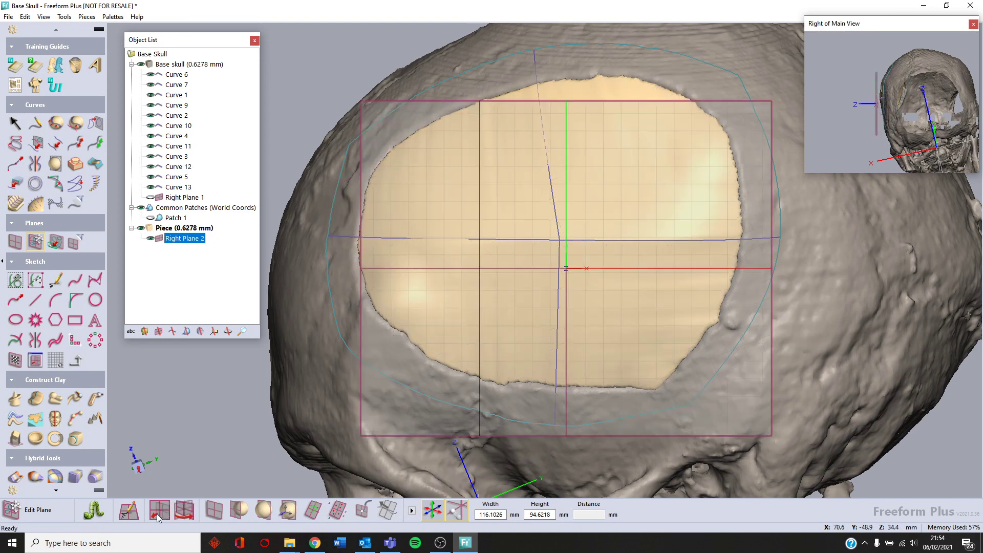
Step: Open the new plane for sketching and hide all the Base skull curves
right_click(160, 243)
left_click(193, 241)
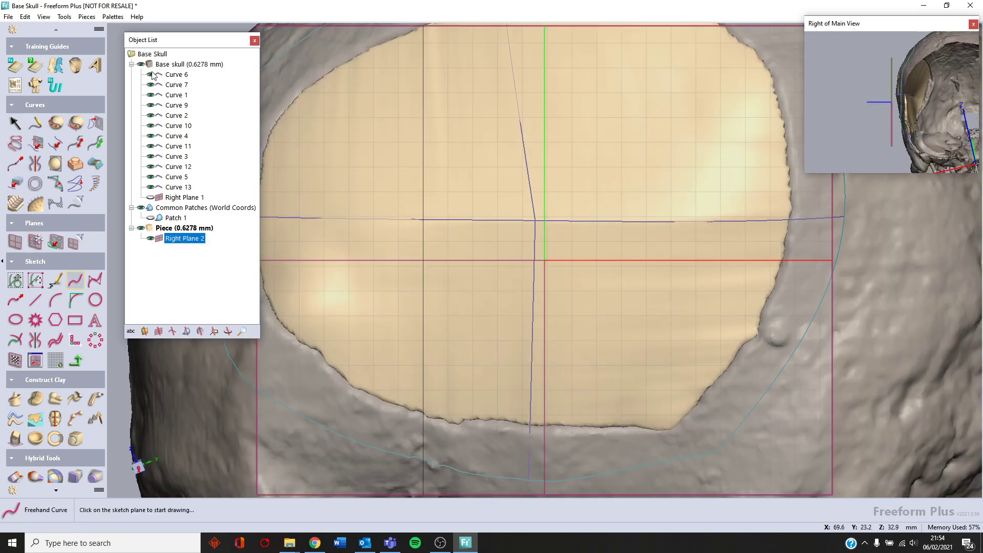
left_click(151, 75)
left_click(151, 85)
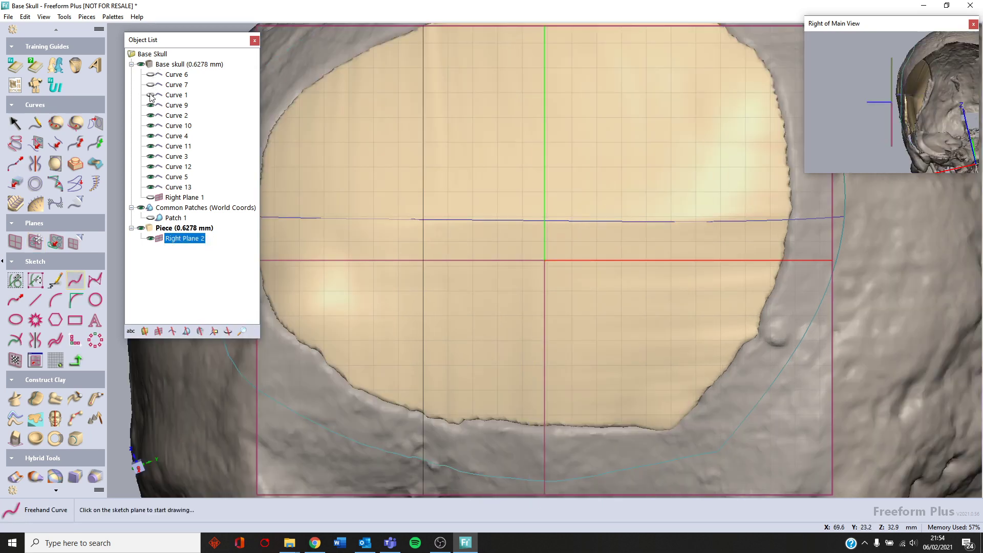
left_click(150, 126)
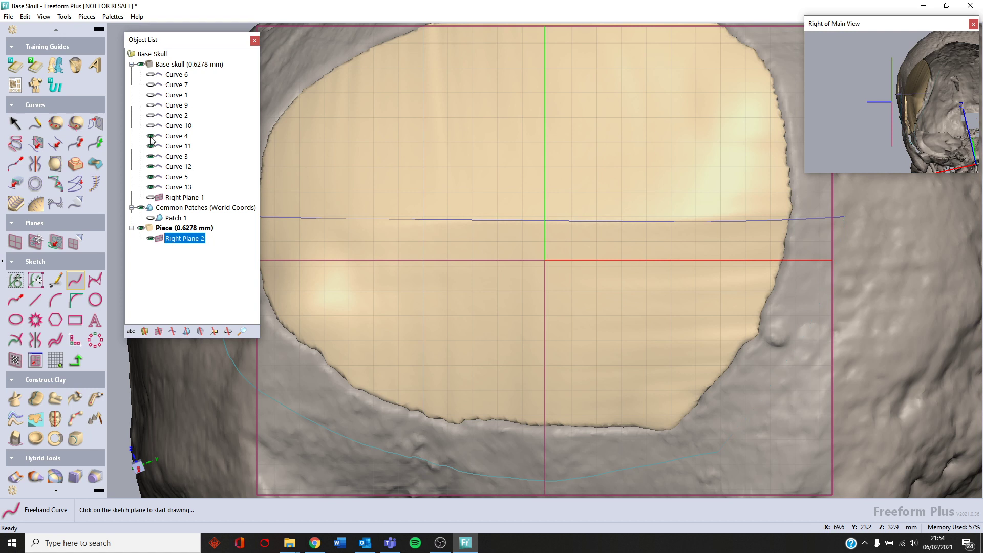
left_click(150, 177)
left_click(151, 187)
left_click(131, 65)
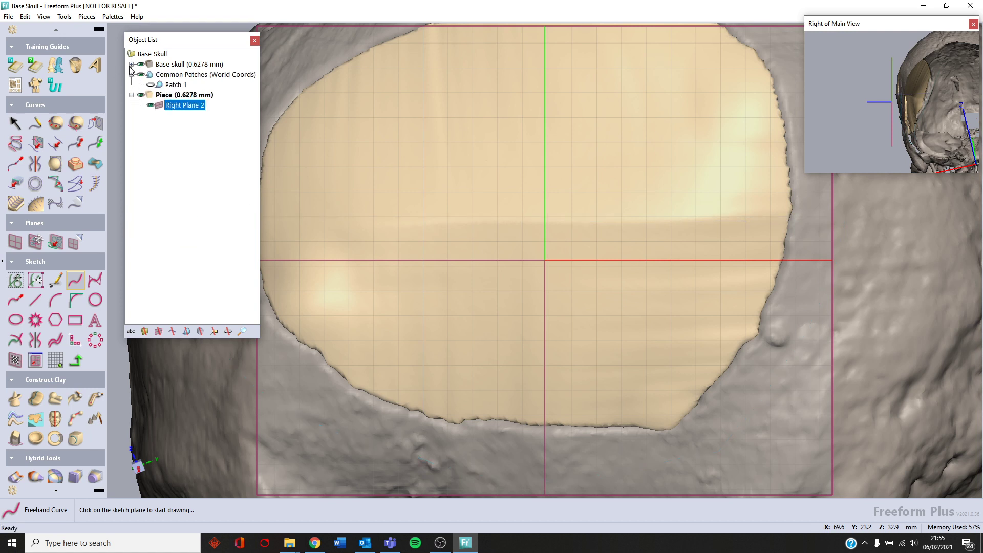
left_click(132, 75)
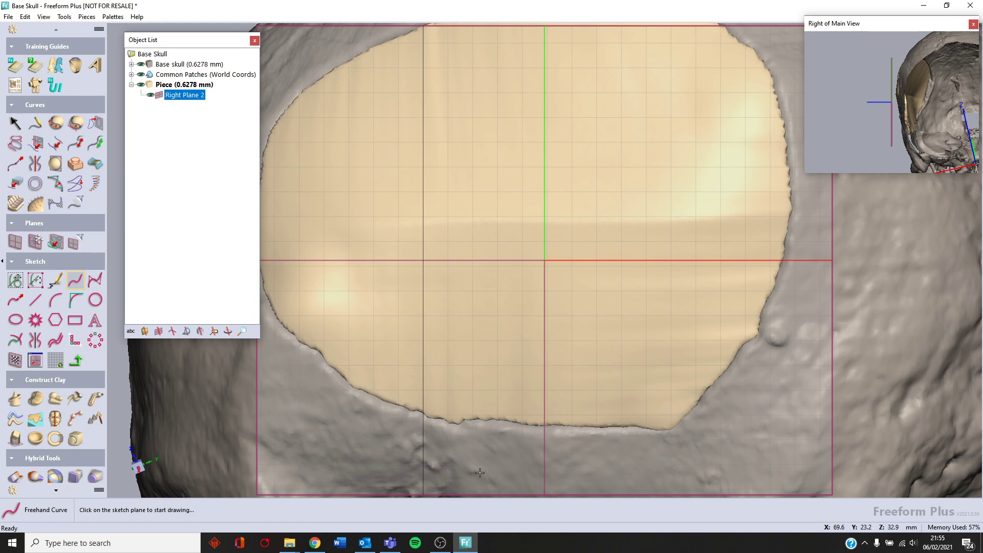
middle_click_drag(480, 473, 528, 494)
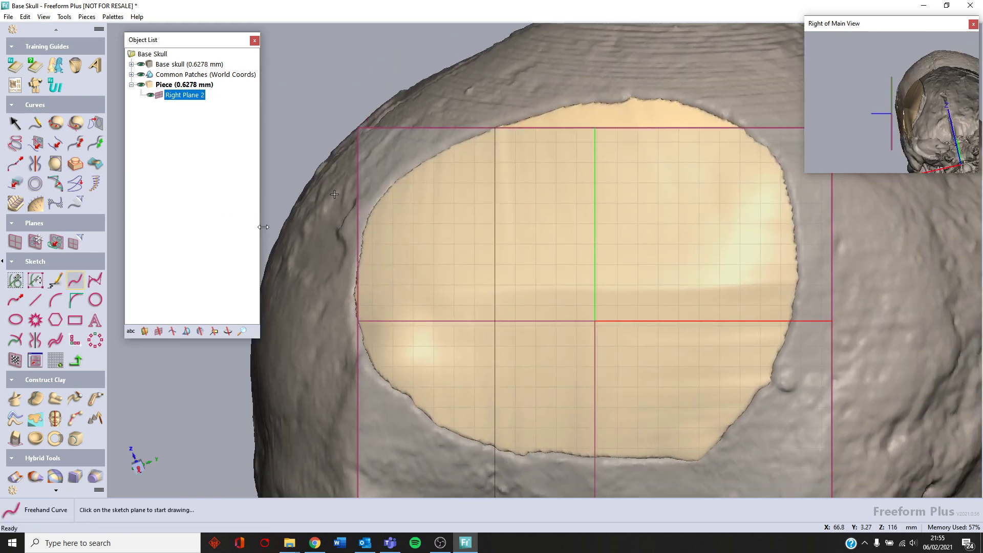
Step: Sketch a 5 mm diameter circle on the plane near the plate's lower rear corner
left_click(94, 301)
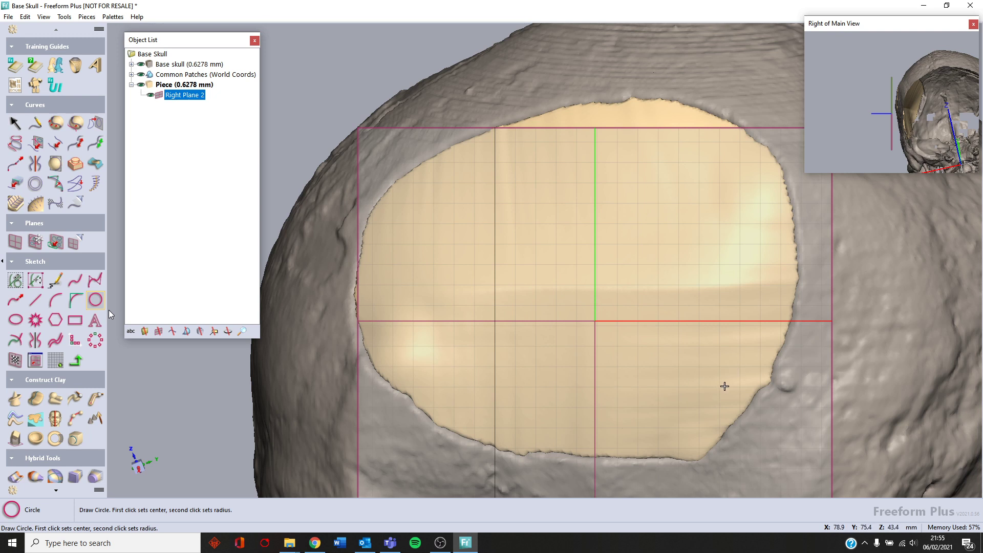
left_click(717, 389)
left_click(730, 391)
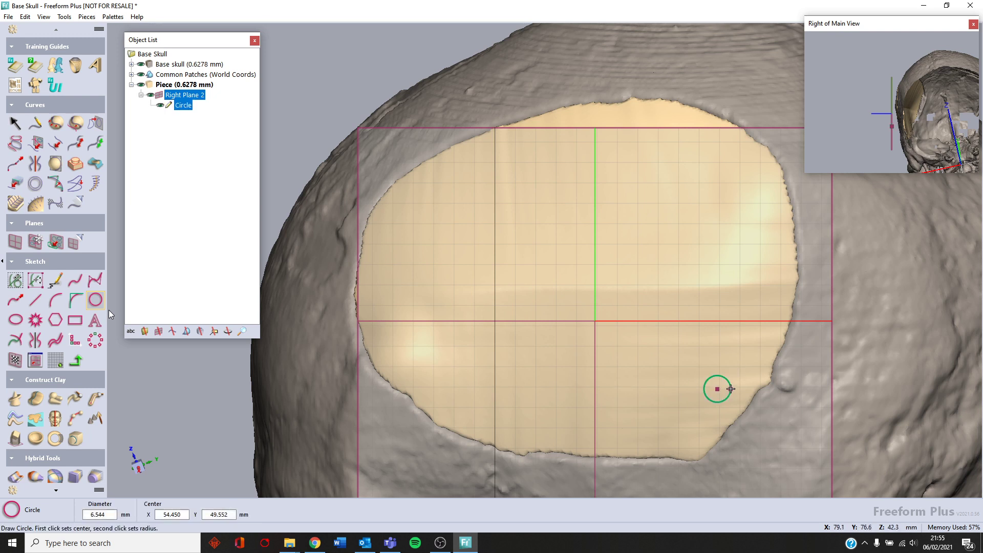
double_click(114, 514)
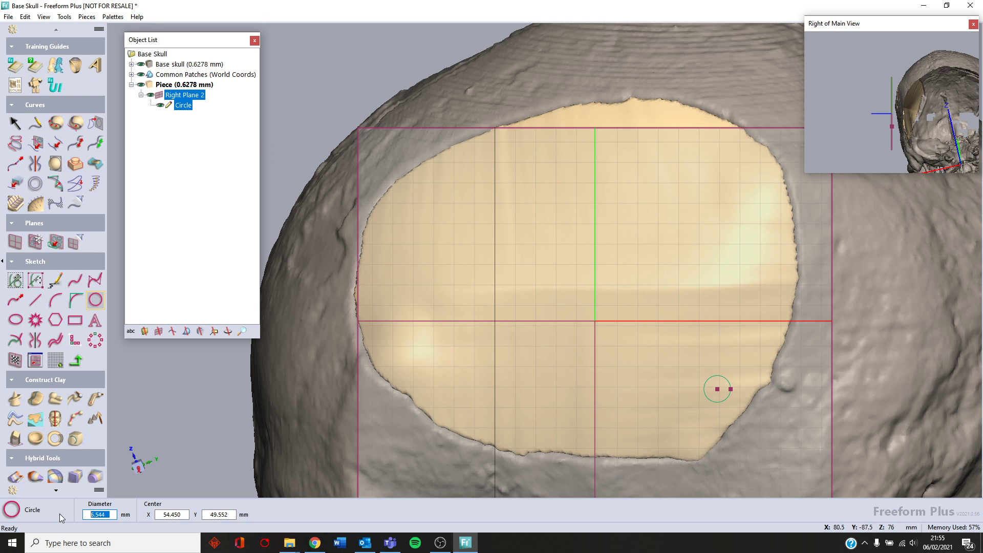
type("5")
key("Return")
Step: Set up a rectangular array of the circle with 5 copies in X and 2 in Y
left_click(76, 341)
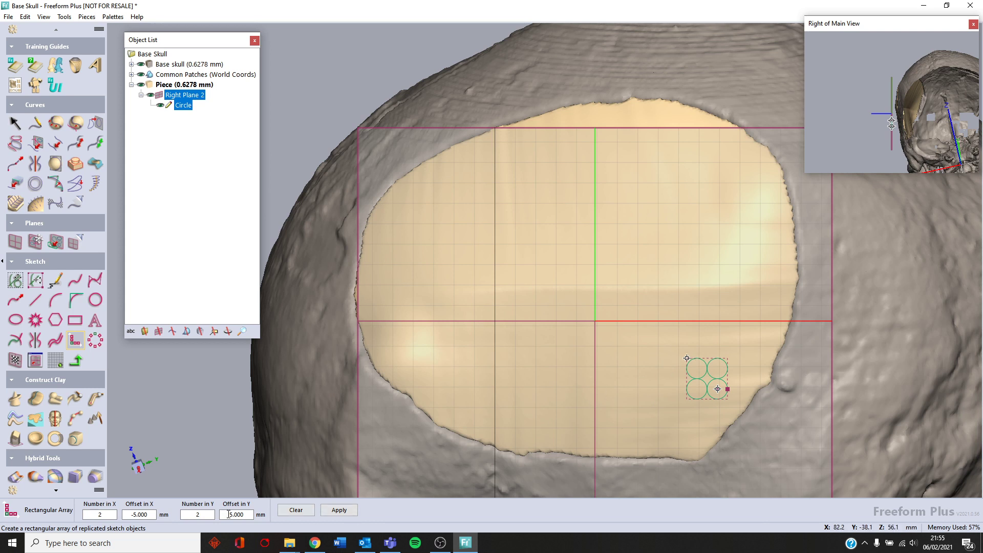
left_click(100, 514)
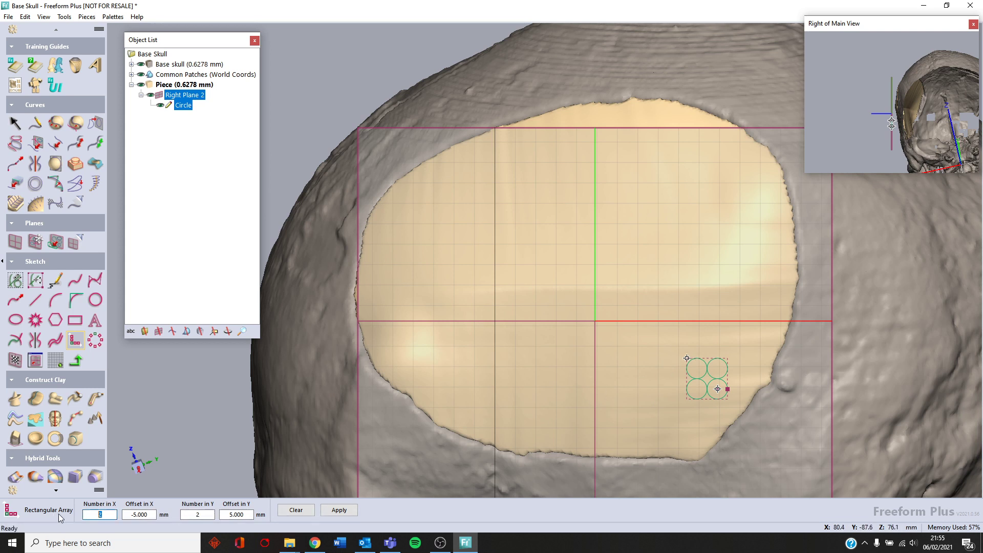
type("5")
key("Tab")
key("Tab")
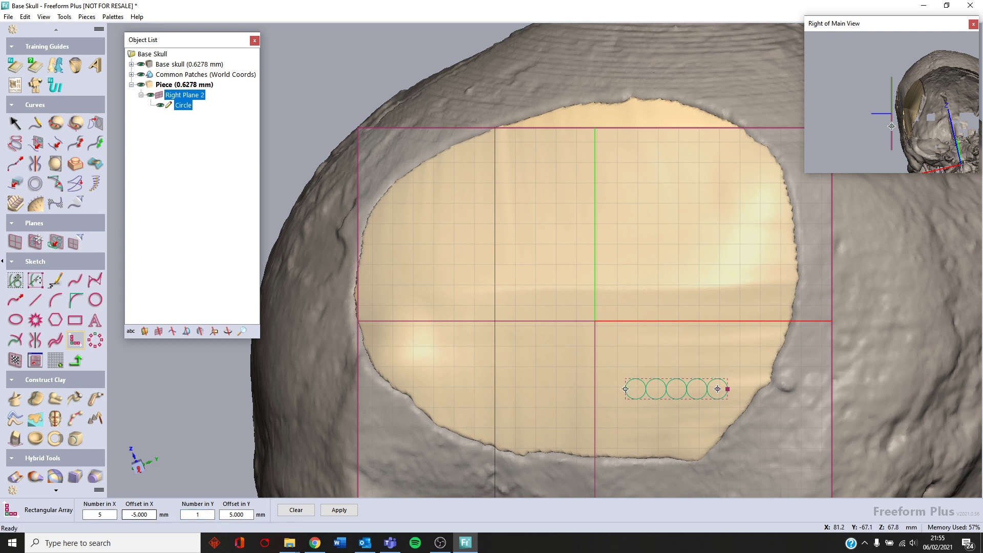
left_click_drag(184, 514, 214, 515)
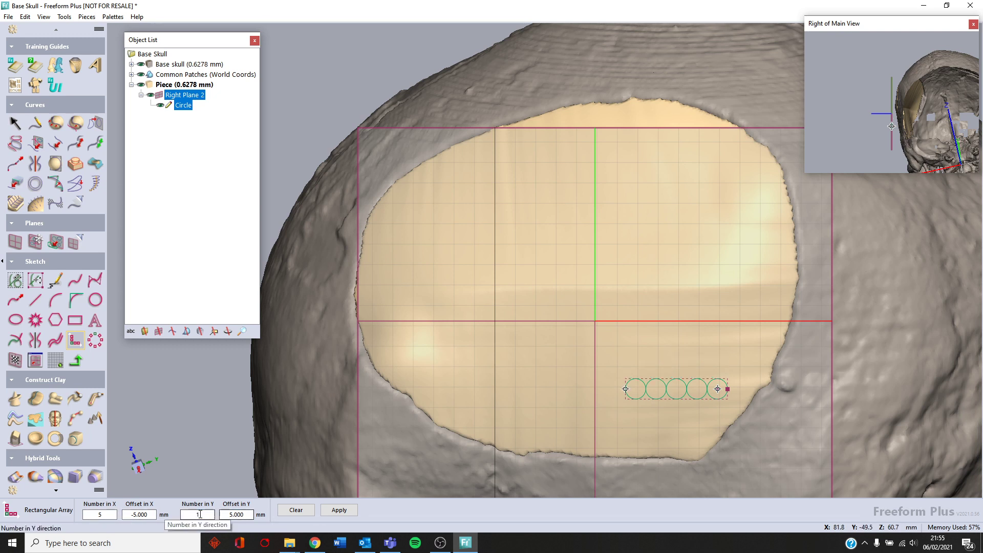
type("2")
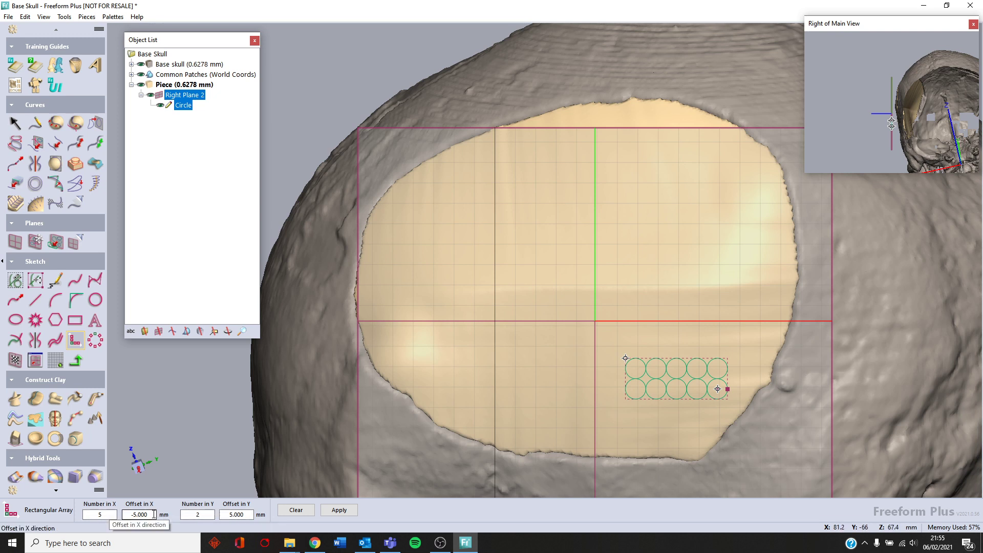
Step: Set the array's offsets to -10 mm in X and 10 mm in Y
left_click_drag(153, 514, 80, 517)
type("-10")
key("Return")
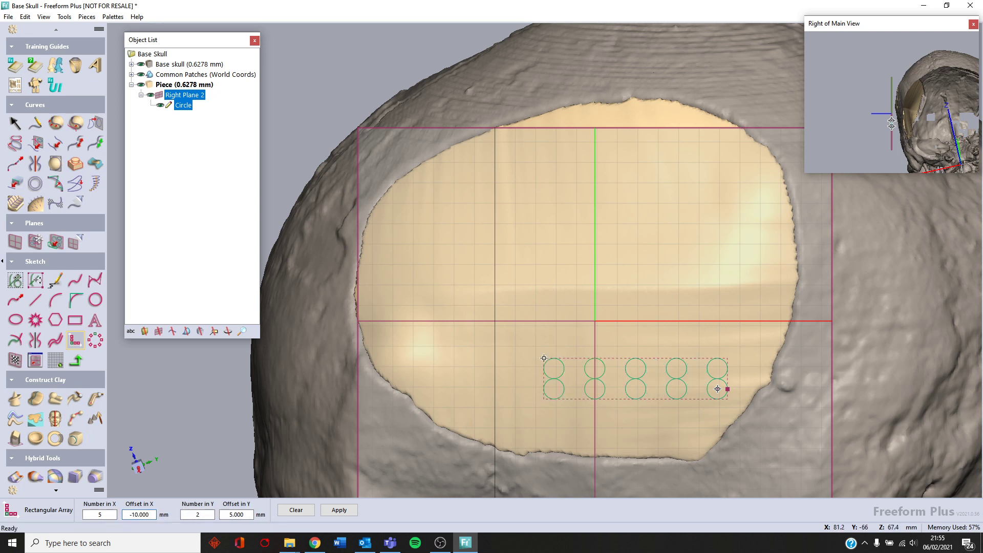
left_click_drag(250, 515, 198, 516)
type("10")
key("Return")
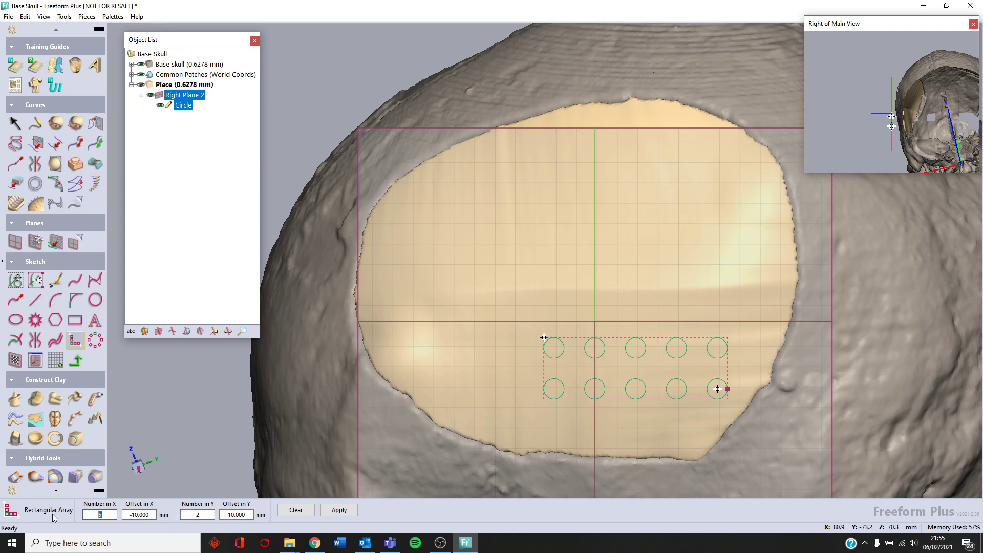
Step: Increase the number of circles in X to 8 and apply the rectangular array
left_click_drag(116, 514, 85, 514)
type("6")
key("Return")
double_click(97, 513)
type("8")
key("Return")
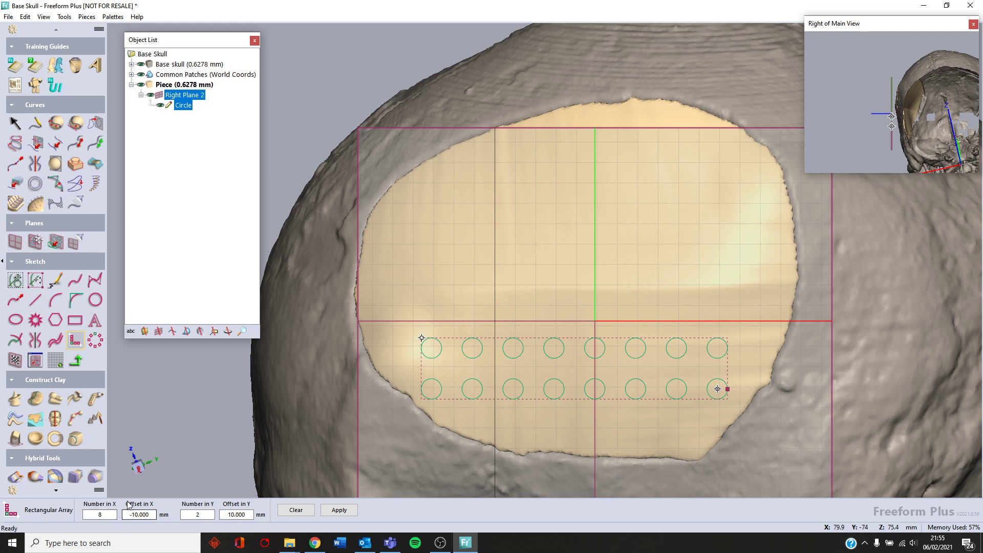
key("Left")
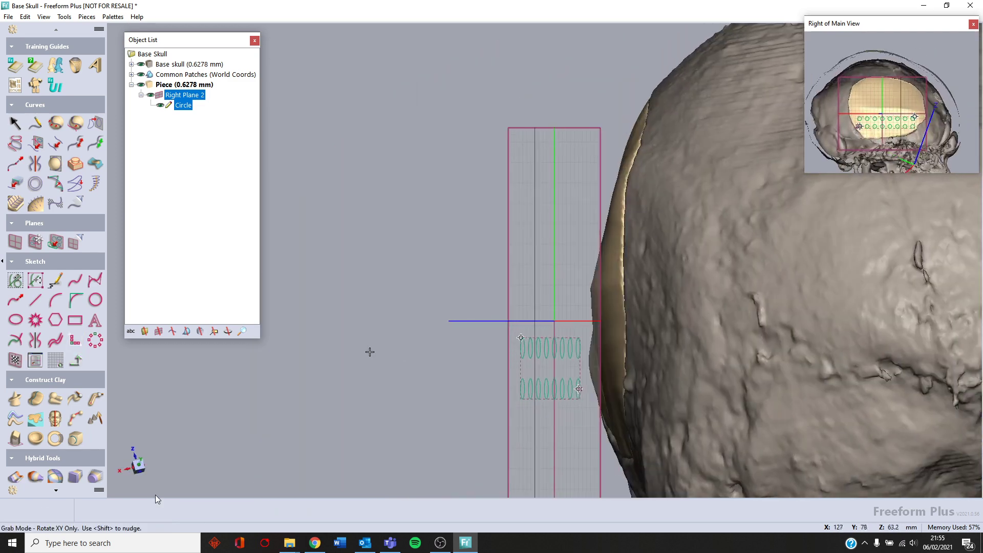
key("Right")
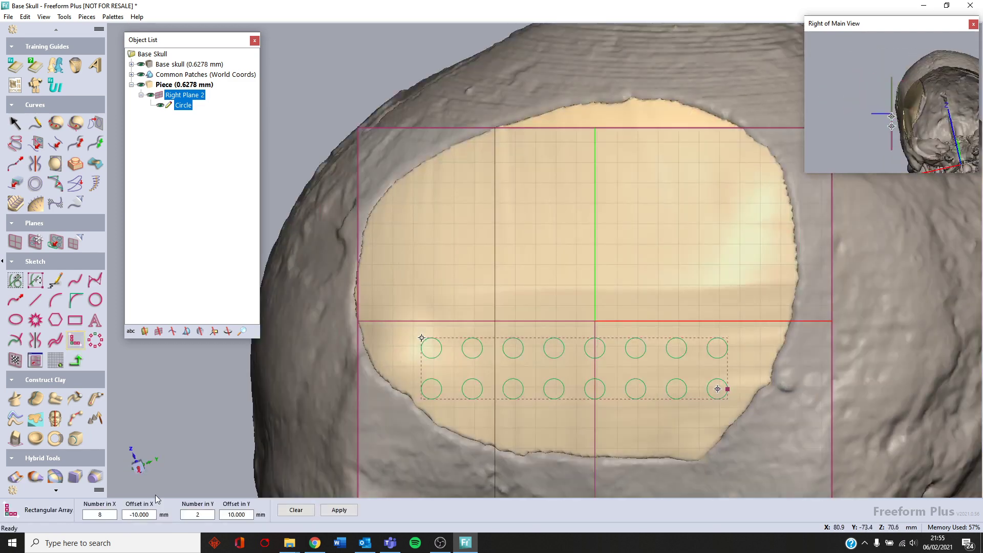
left_click(338, 510)
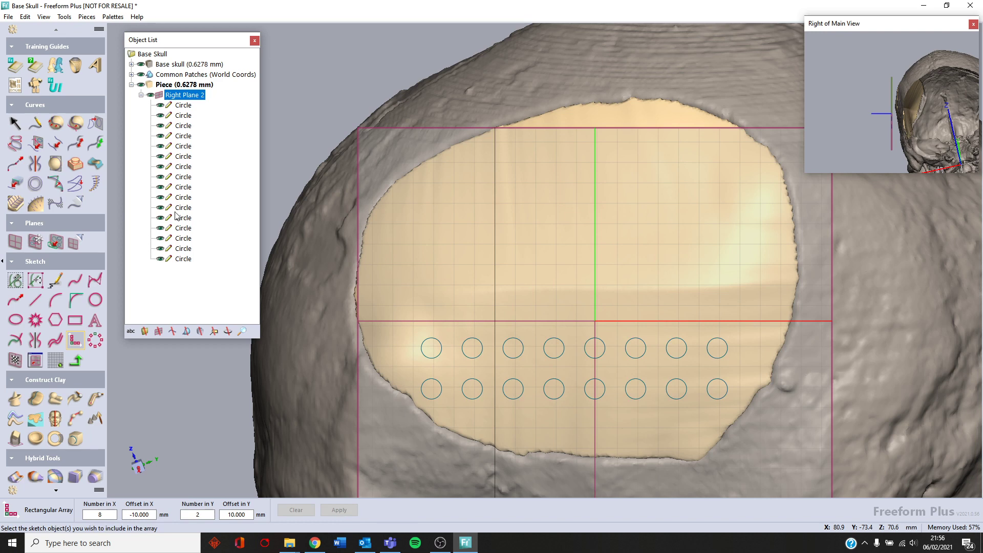
Step: Start an Extrude and select all 16 circles of the array on the side plane as its profiles
scroll(51, 410, "down", 10)
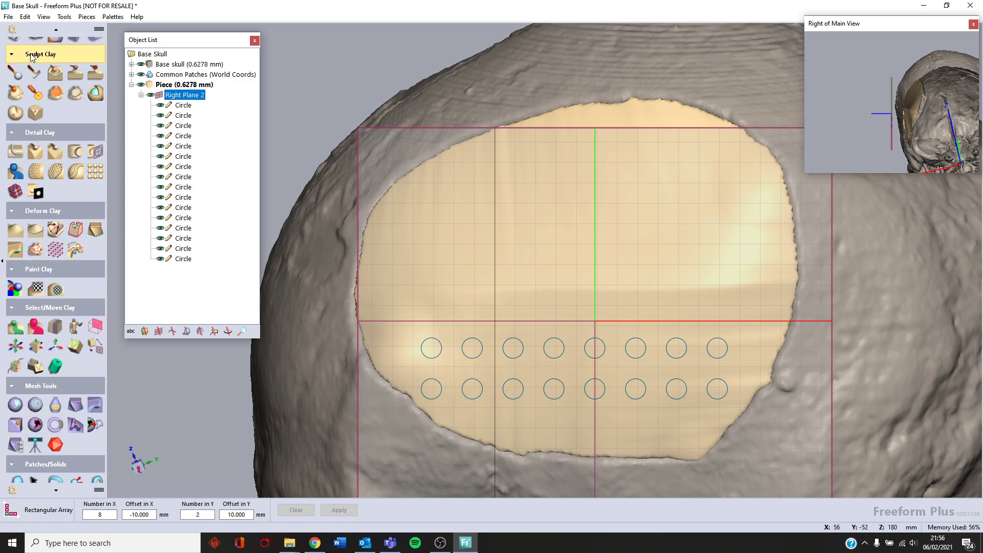
scroll(38, 30, "up", 1)
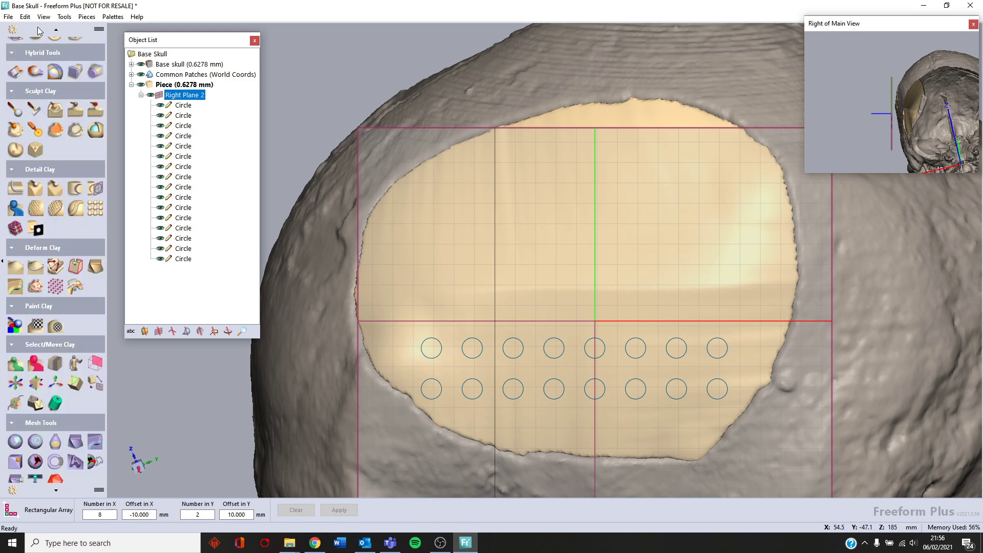
left_click(15, 71)
left_click(424, 292)
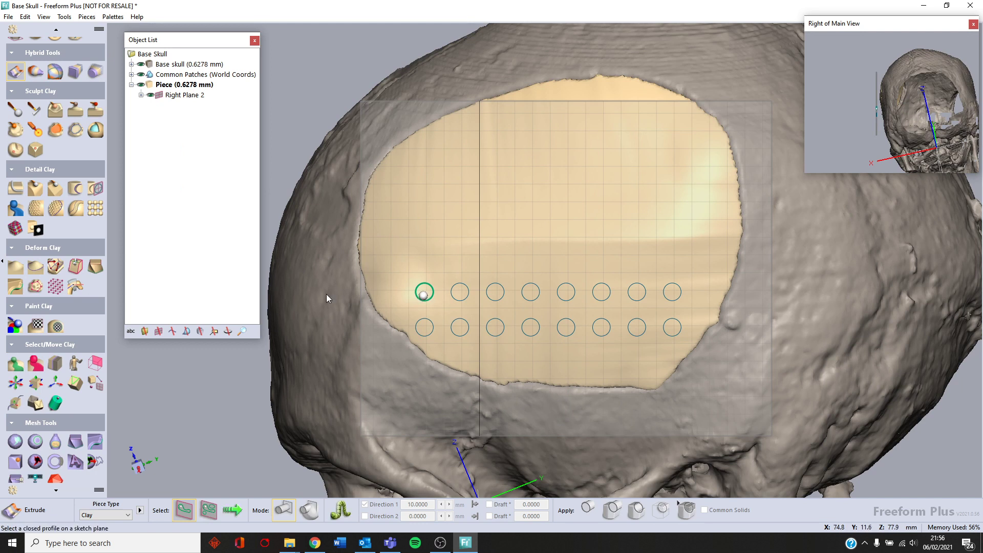
left_click(459, 292)
left_click(495, 292)
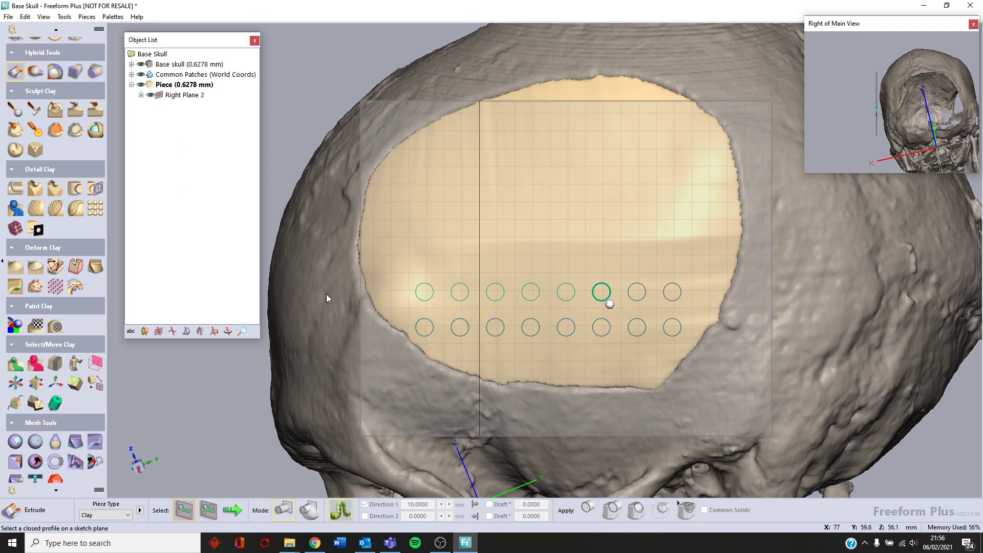
left_click(672, 291)
left_click(672, 327)
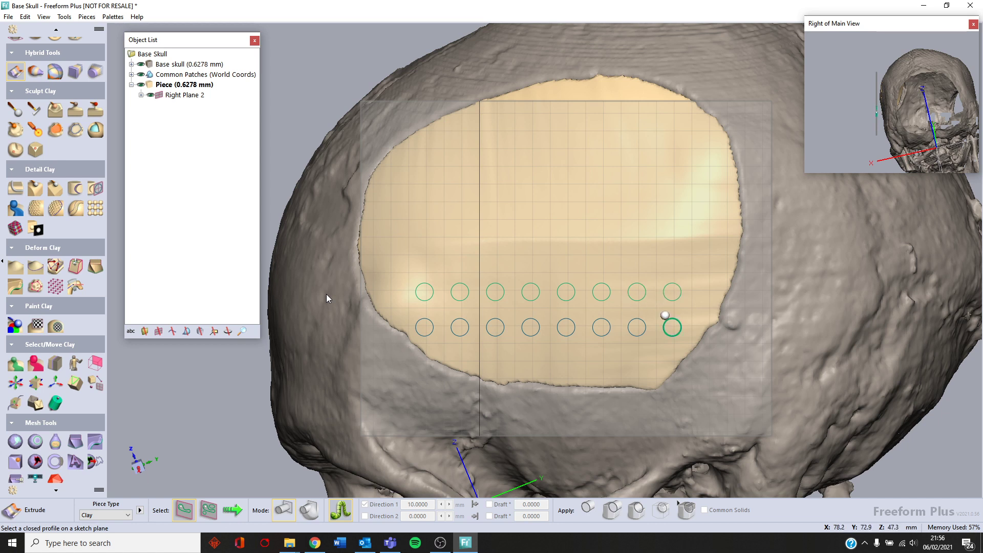
left_click(637, 327)
left_click(572, 322)
left_click(495, 327)
left_click(460, 327)
left_click(424, 327)
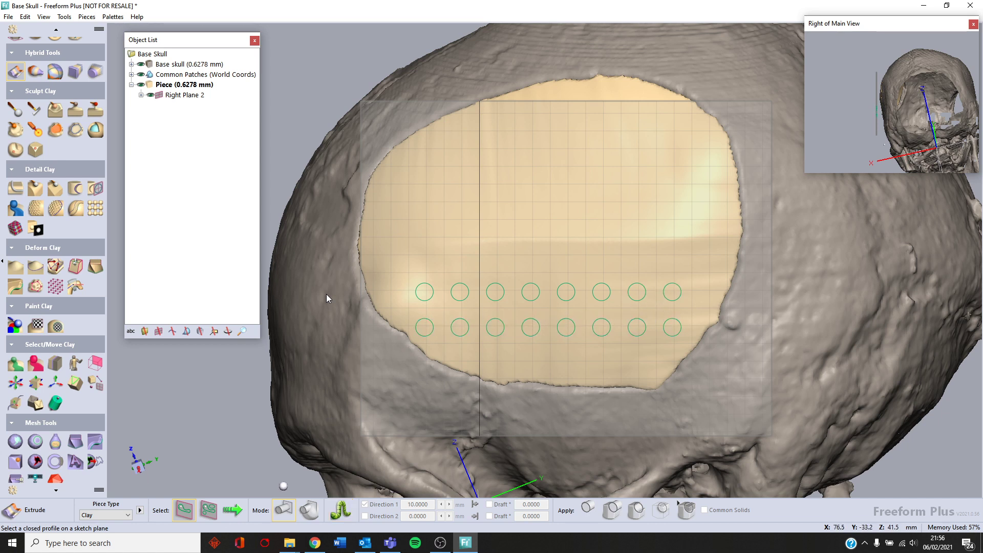
Step: Hide the base skull and cut the selected circles through the plate with an extrusion about 39.1 mm deep
left_click(234, 510)
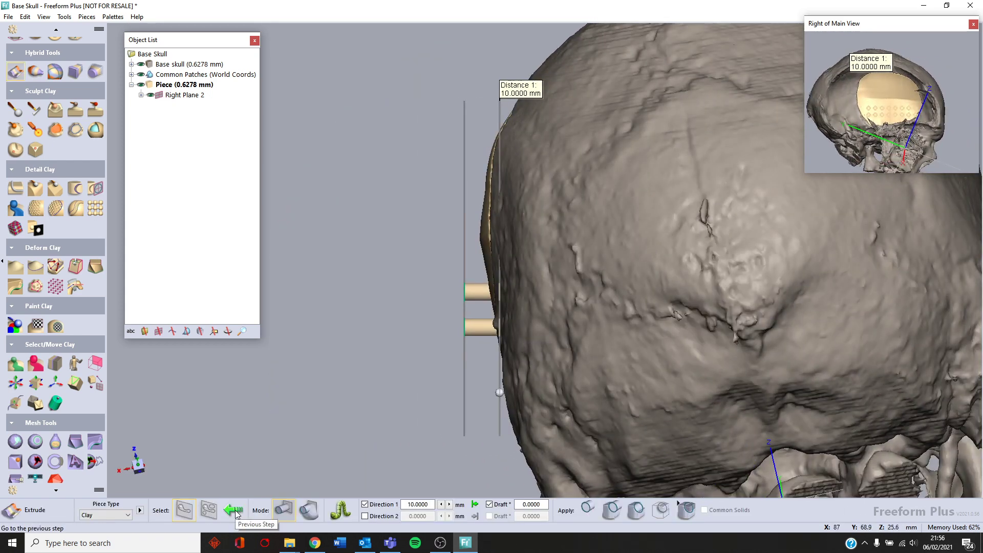
left_click_drag(499, 390, 603, 381)
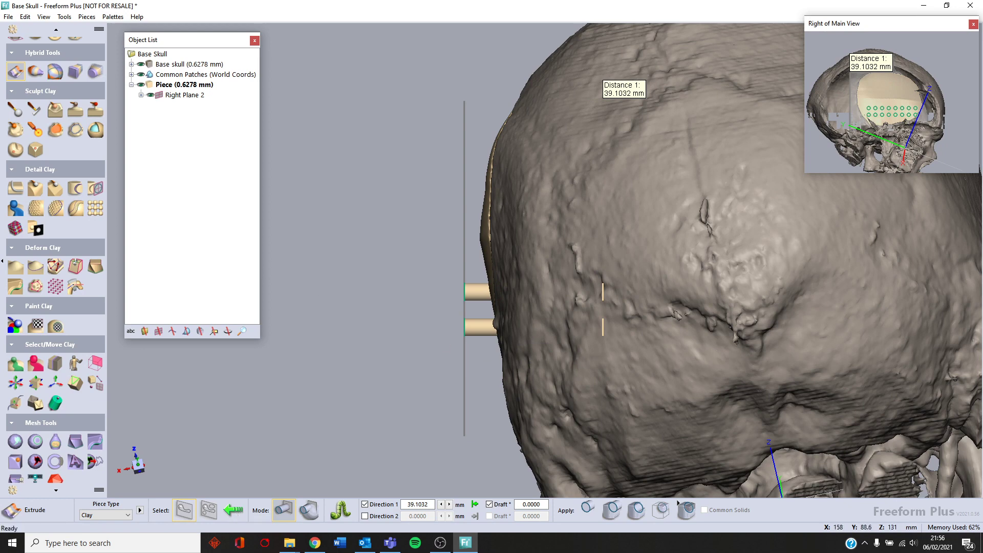
left_click(141, 64)
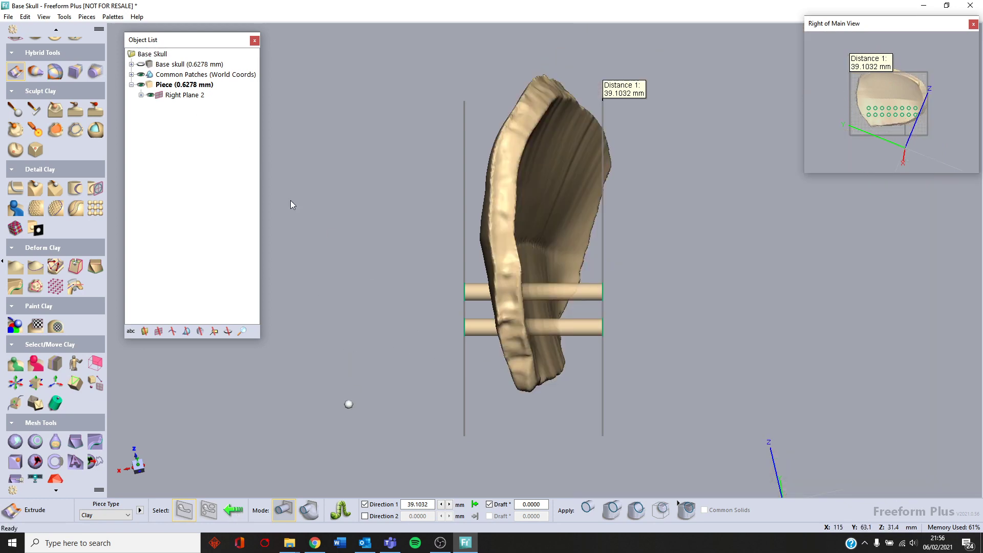
middle_click_drag(346, 404, 568, 405)
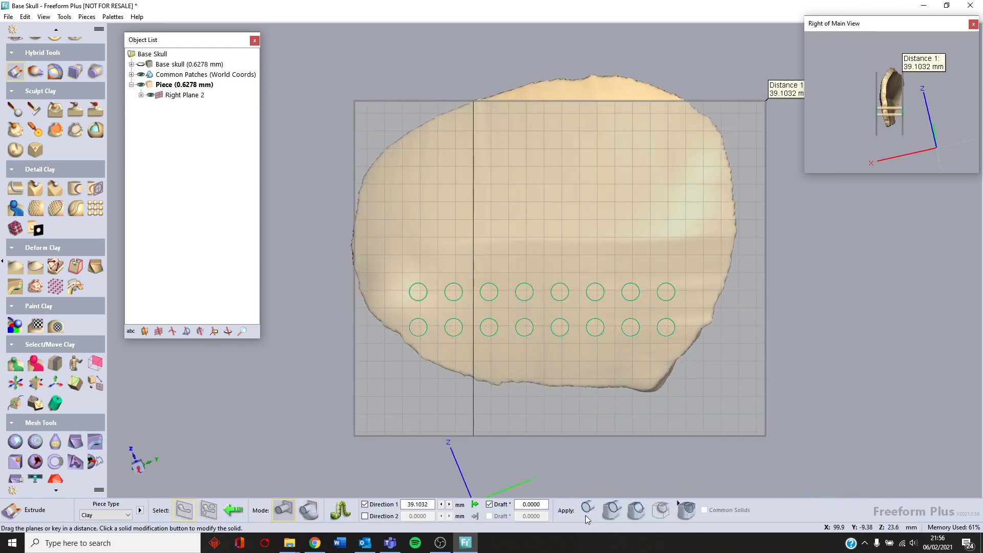
left_click(614, 509)
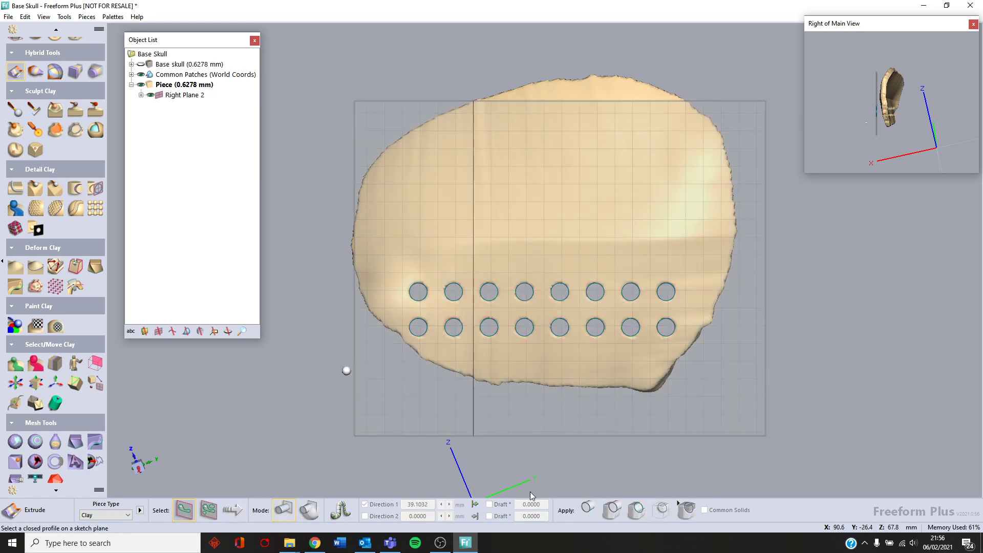
Step: Create a new plane for the upper part of the plate, facing its tilted outer side, and open it for sketching
middle_click_drag(358, 343, 387, 349)
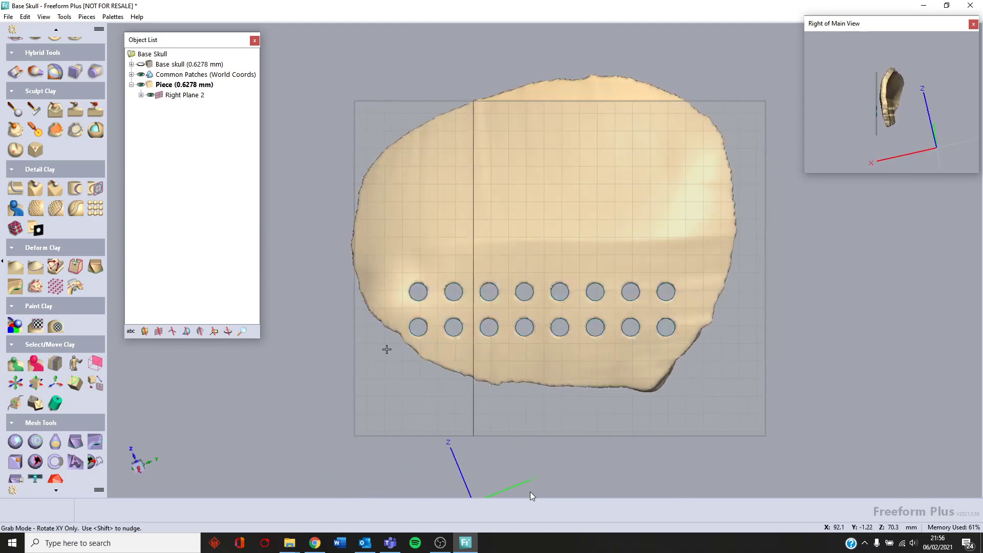
middle_click_drag(527, 189, 530, 267)
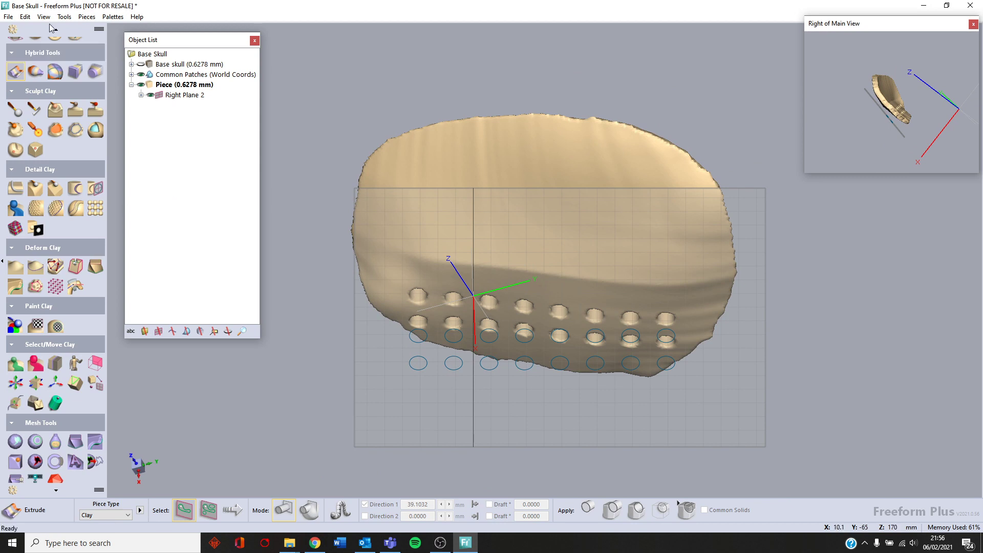
scroll(57, 39, "up", 5)
left_click(17, 97)
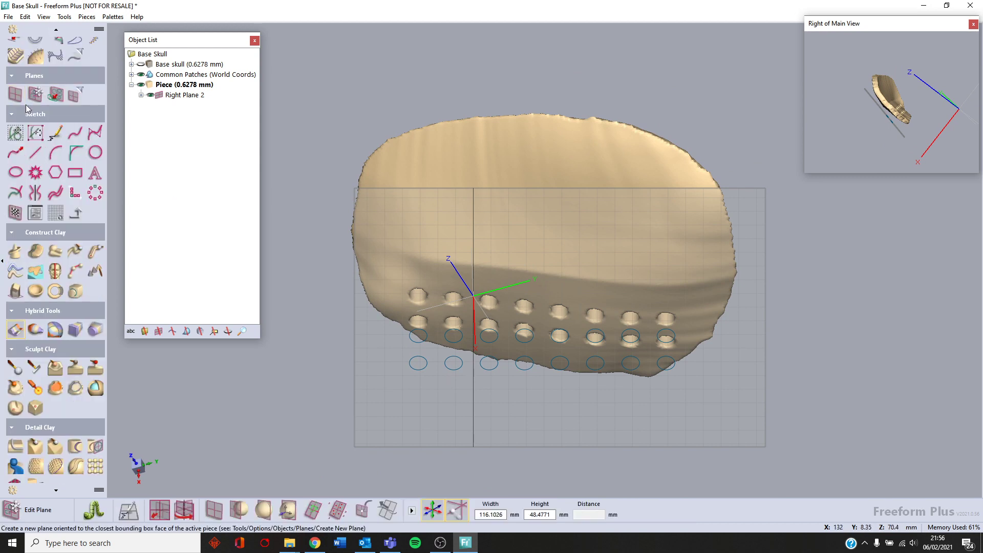
left_click(156, 516)
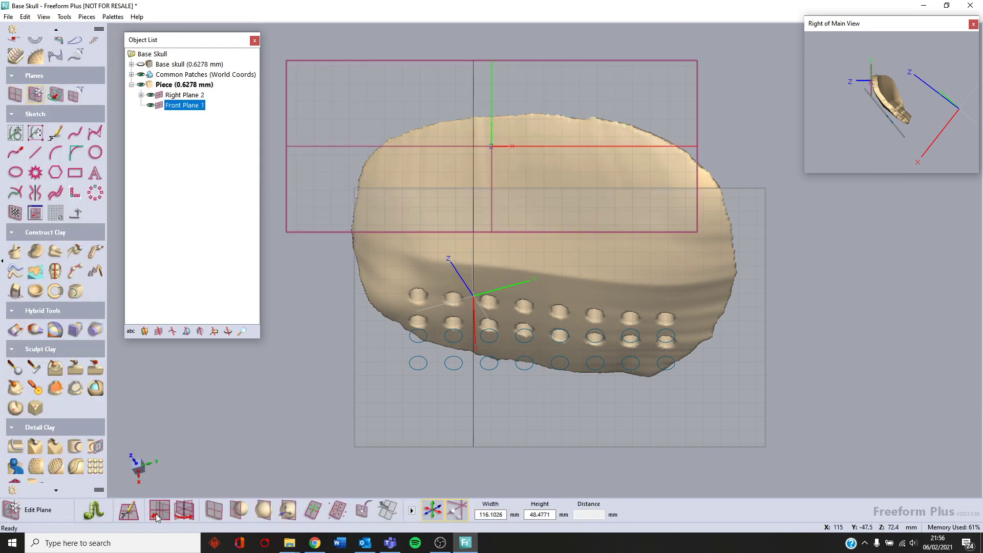
right_click(169, 106)
left_click(194, 108)
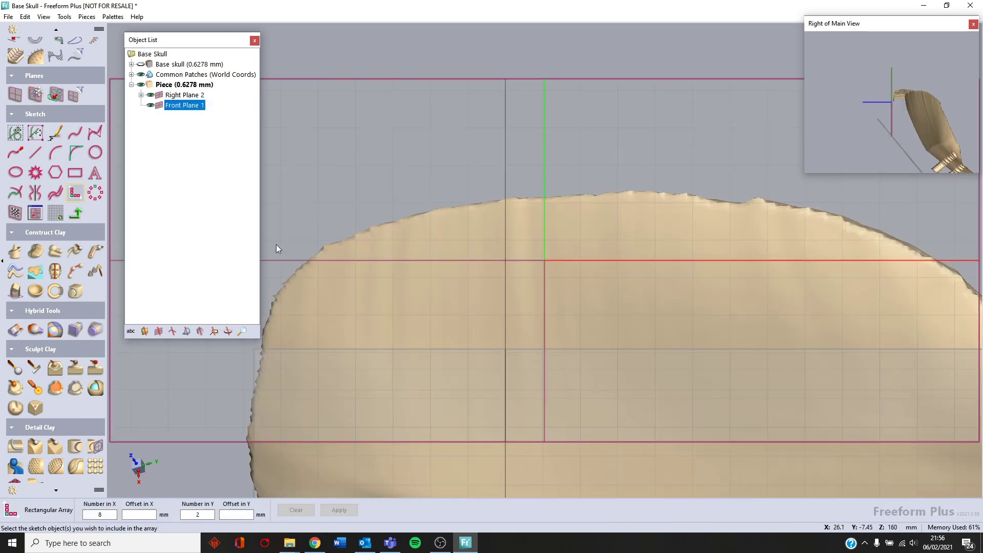
key("space")
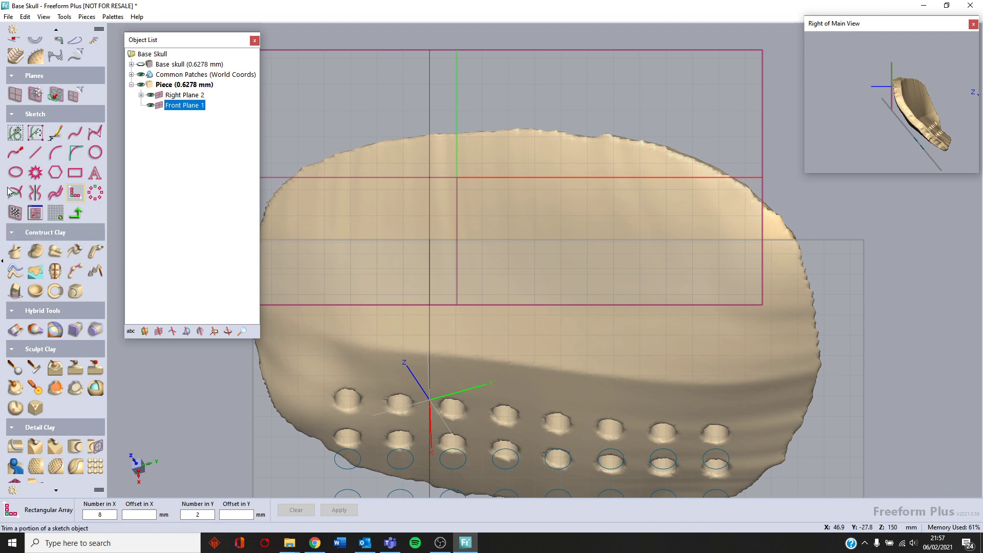
Step: Sketch a circle on the new plane near the plate's rear edge and set its diameter to 5 mm
left_click(96, 152)
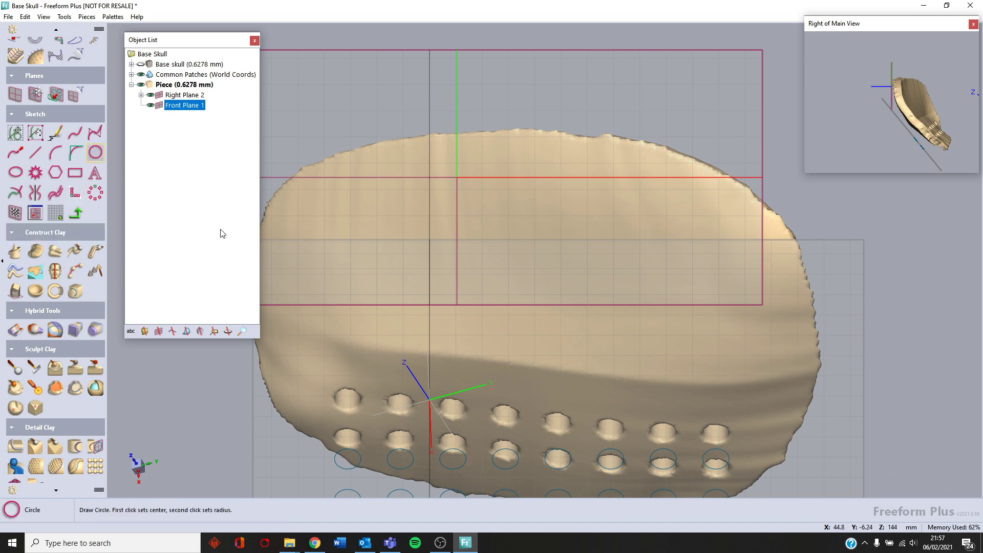
left_click(326, 213)
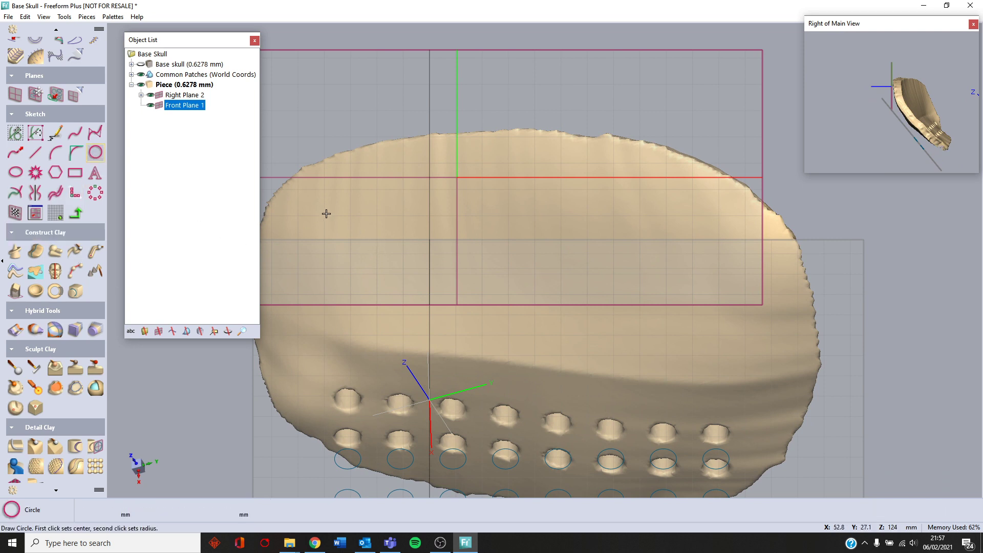
left_click(345, 213)
double_click(97, 514)
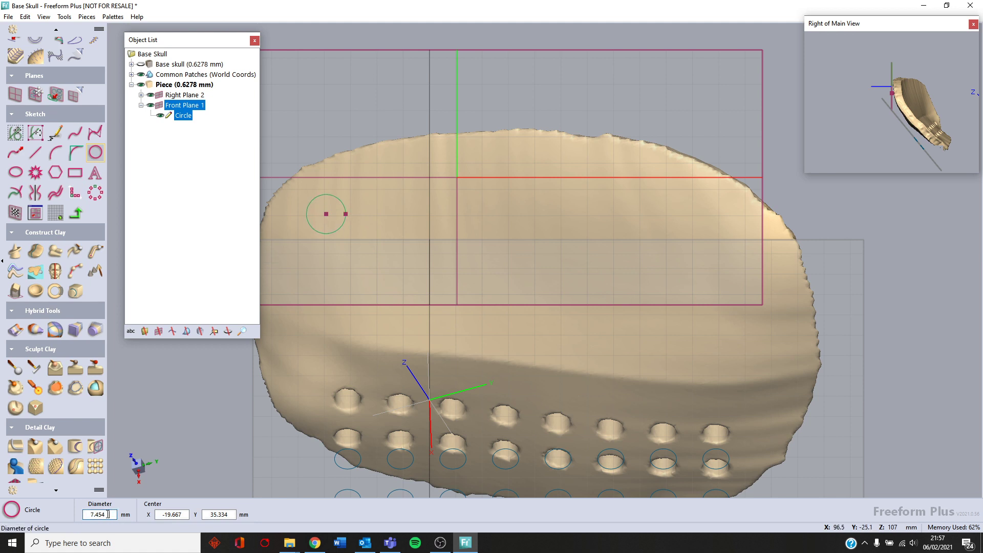
type("5")
key("Return")
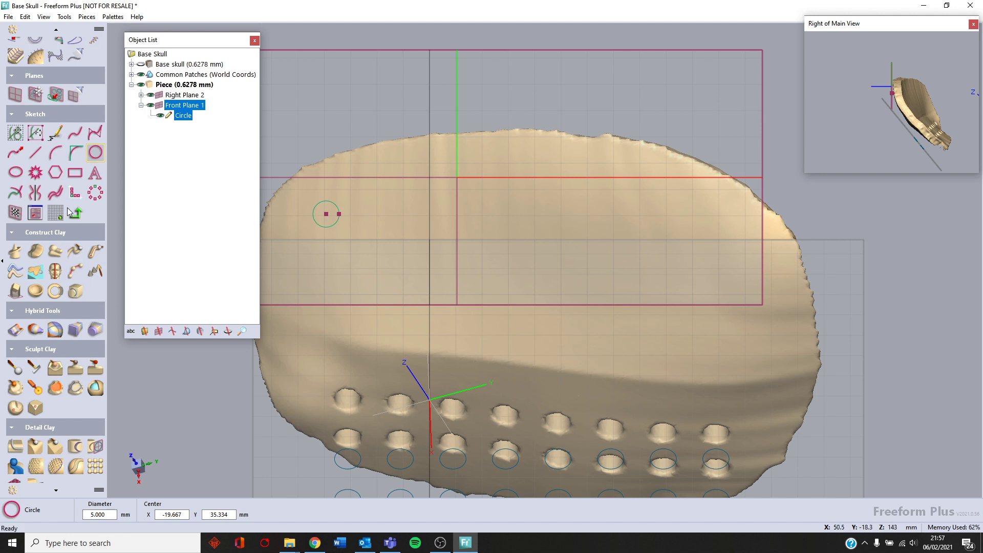
Step: Move the circle lower on the plane and apply an 8 by 2 rectangular array with 10 mm offsets in X and Y
left_click(75, 192)
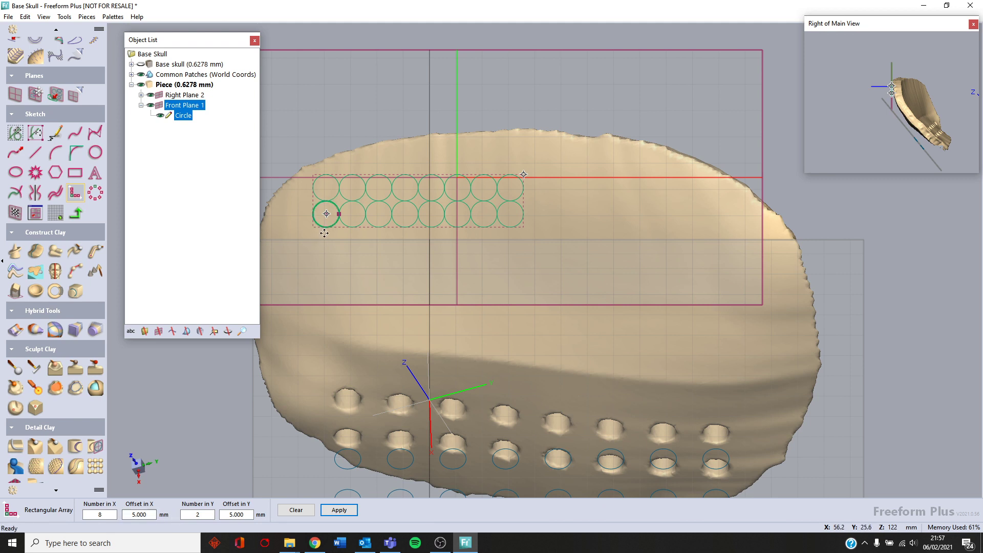
left_click_drag(326, 214, 326, 270)
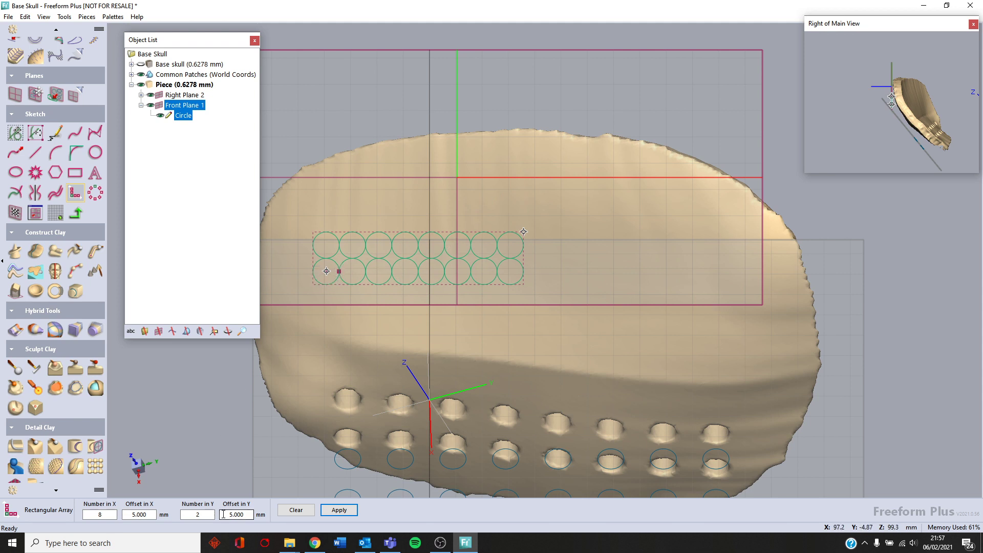
left_click_drag(149, 514, 103, 514)
type("1")
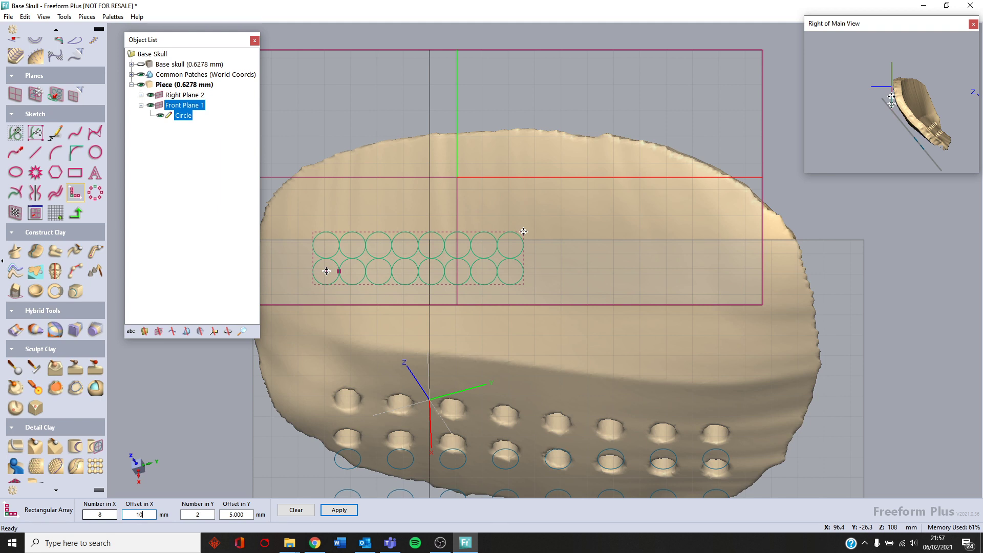
type("0")
left_click(102, 515)
left_click_drag(248, 514, 184, 514)
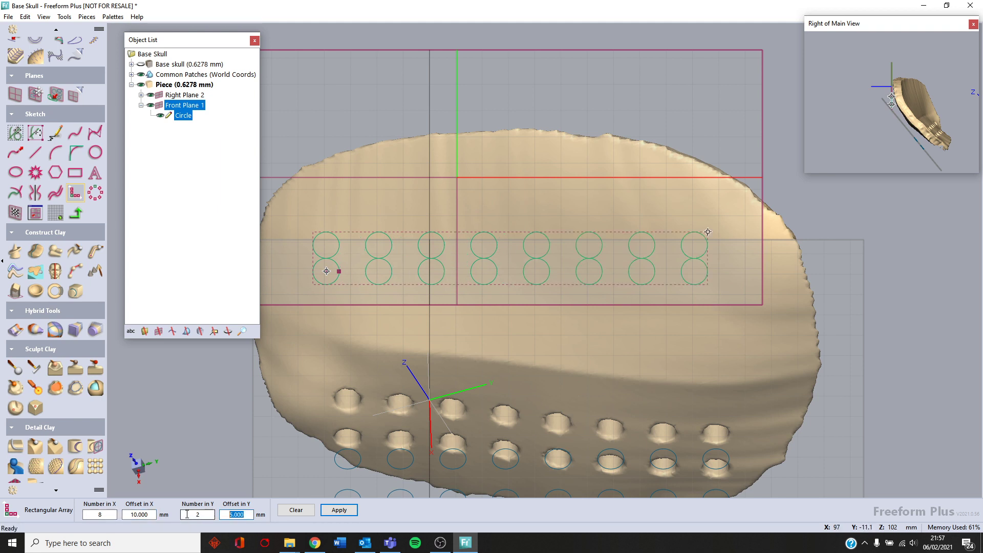
type("10")
key("Return")
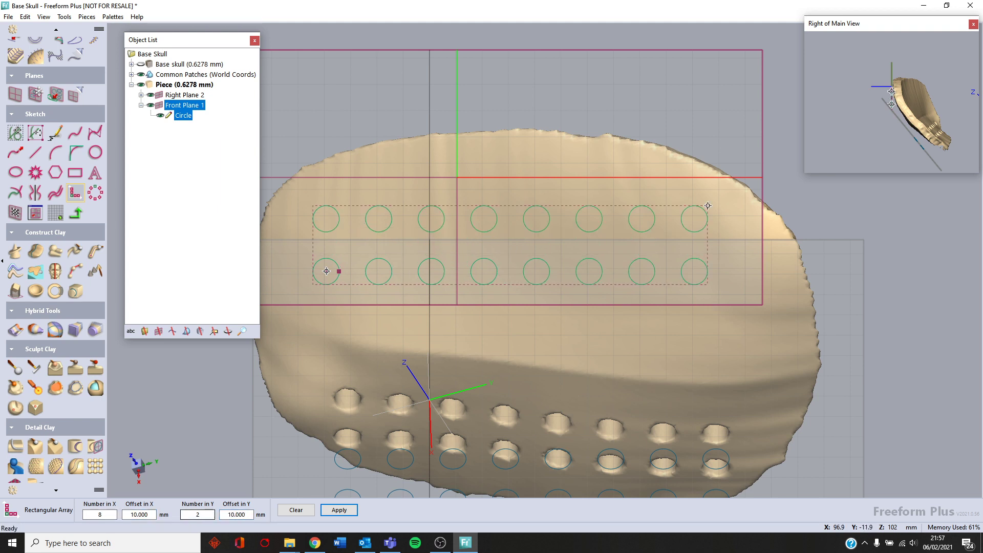
left_click(324, 514)
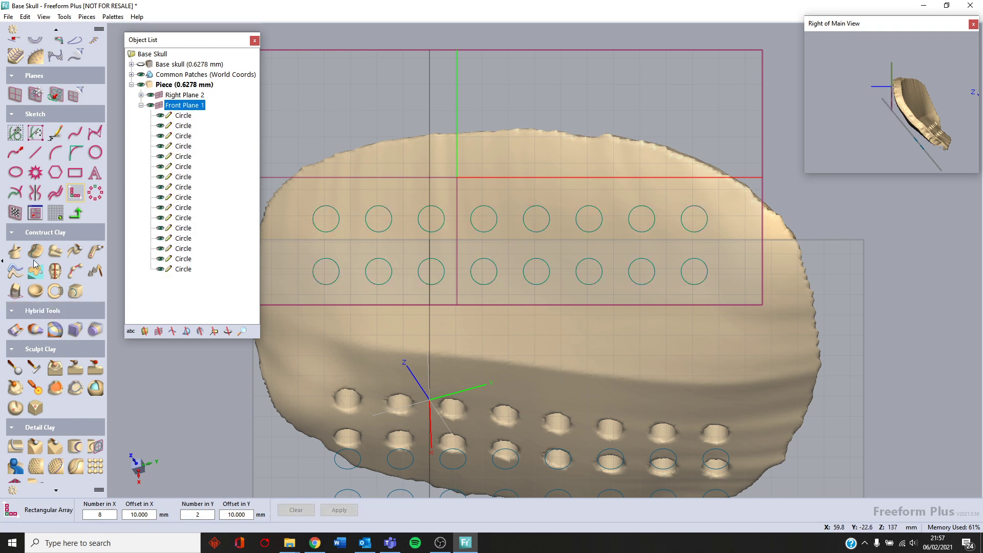
Step: Start another Extrude and select all 16 circles on the upper plane as its profiles
left_click(31, 349)
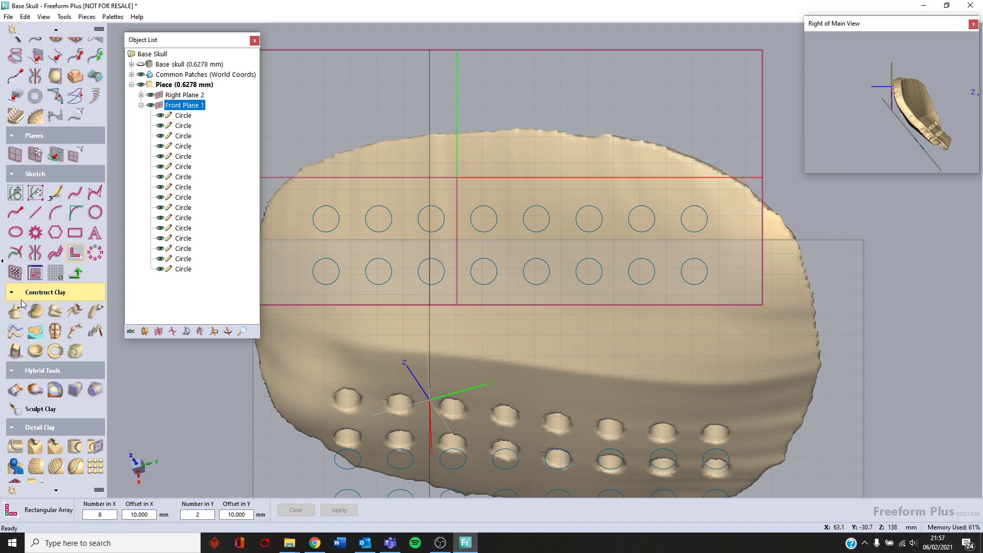
left_click(16, 389)
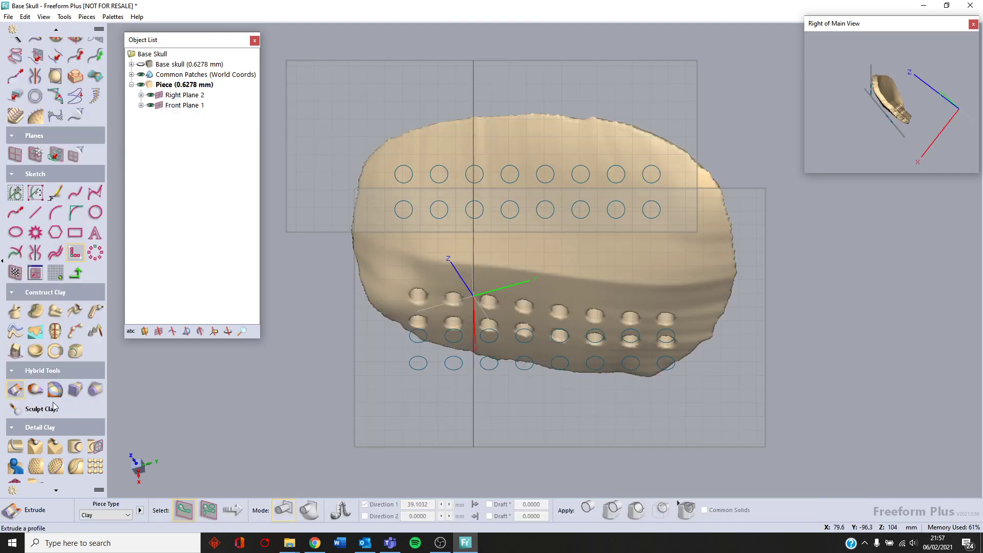
left_click(404, 174)
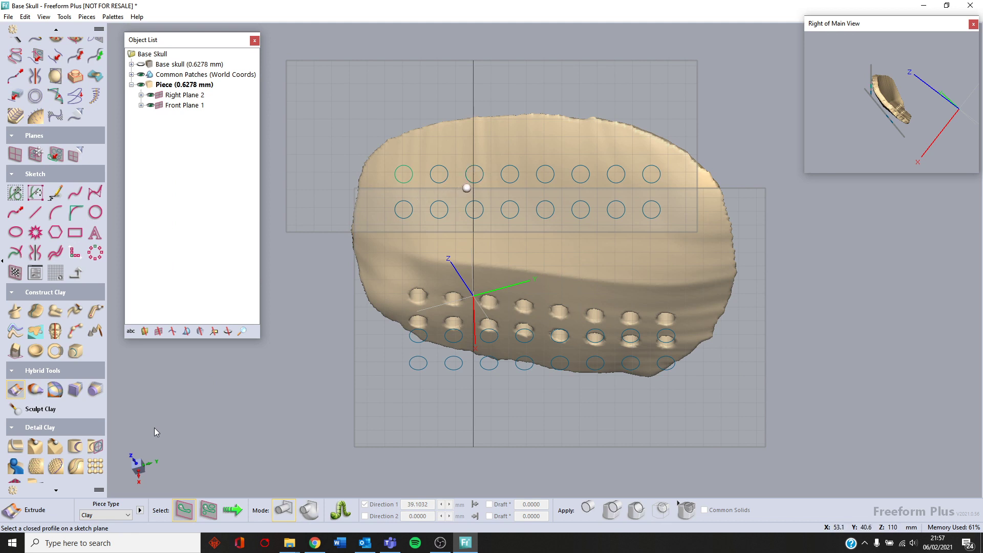
left_click(439, 174)
left_click(474, 174)
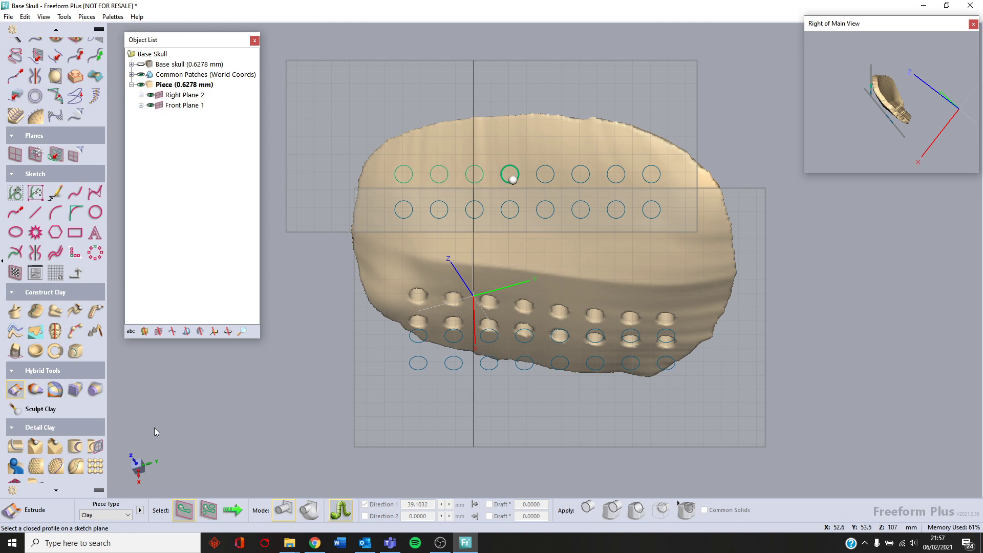
left_click(509, 174)
left_click(545, 174)
left_click(580, 174)
left_click(615, 174)
left_click(651, 174)
left_click(651, 209)
left_click(615, 209)
left_click(580, 209)
left_click(544, 209)
left_click(509, 210)
left_click(474, 210)
left_click(439, 209)
left_click(403, 210)
Step: Extrude the 16 selected circles through the upper part of the plate and cut them out of the clay
left_click(233, 510)
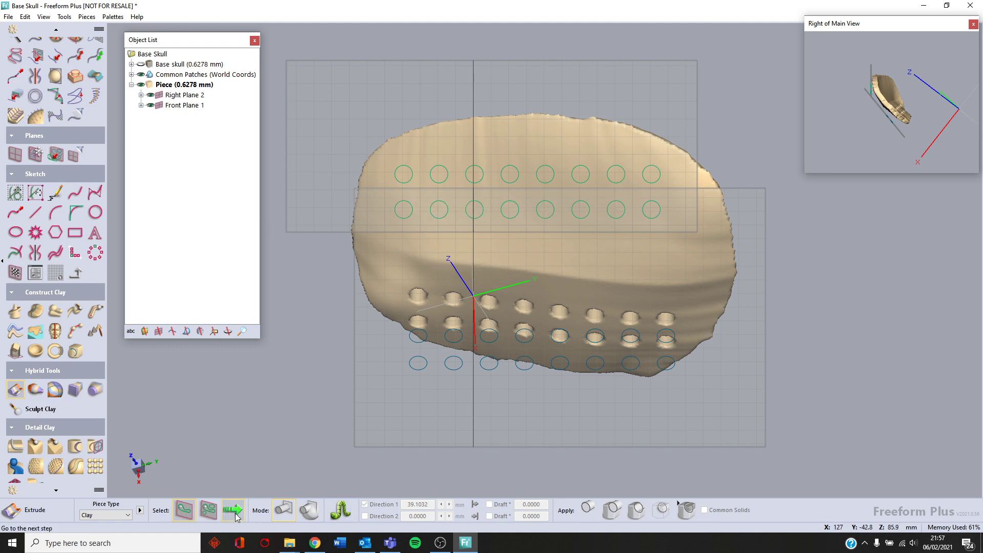
key("Left")
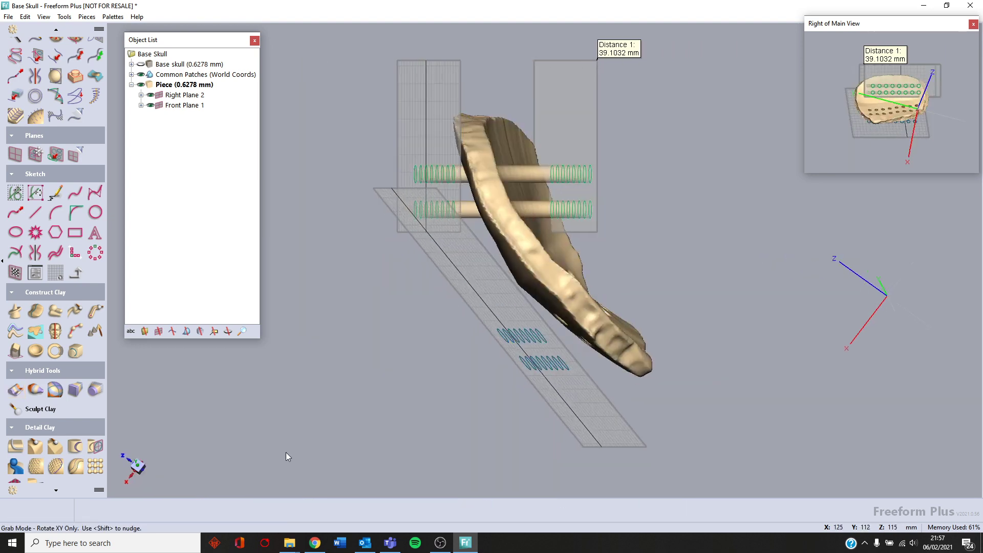
key("Left")
key("Right")
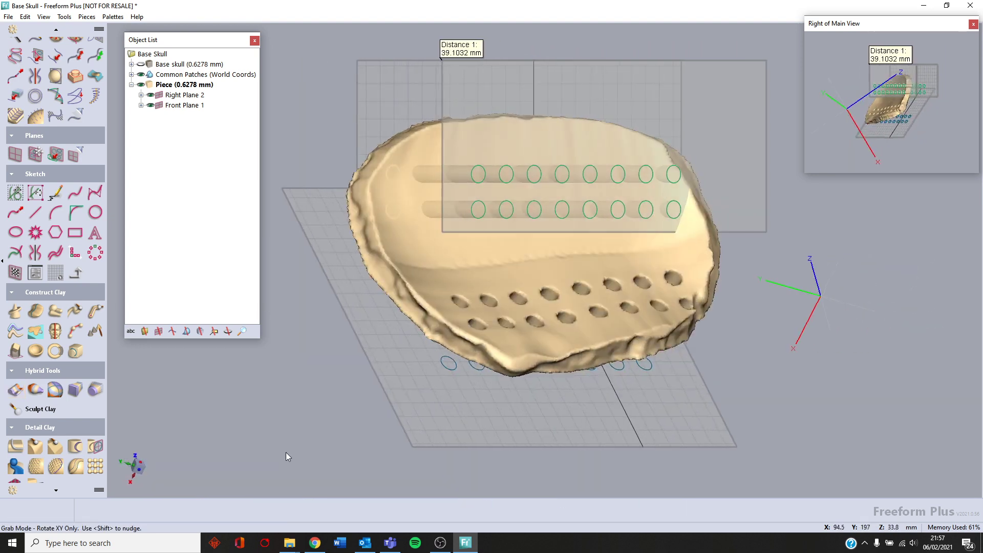
key("Left")
key("Right")
key("Left")
key("Right")
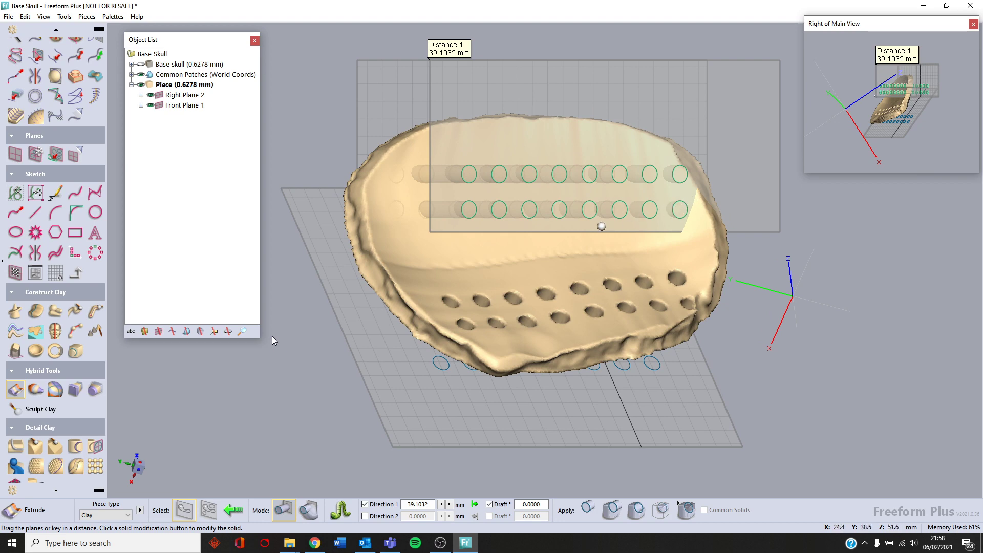
middle_click_drag(393, 242, 624, 243)
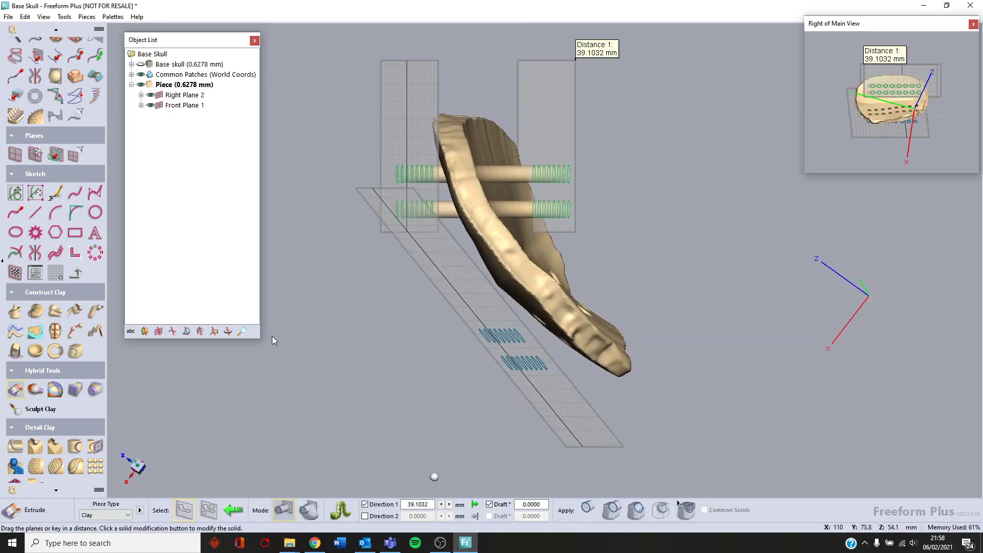
left_click(638, 511)
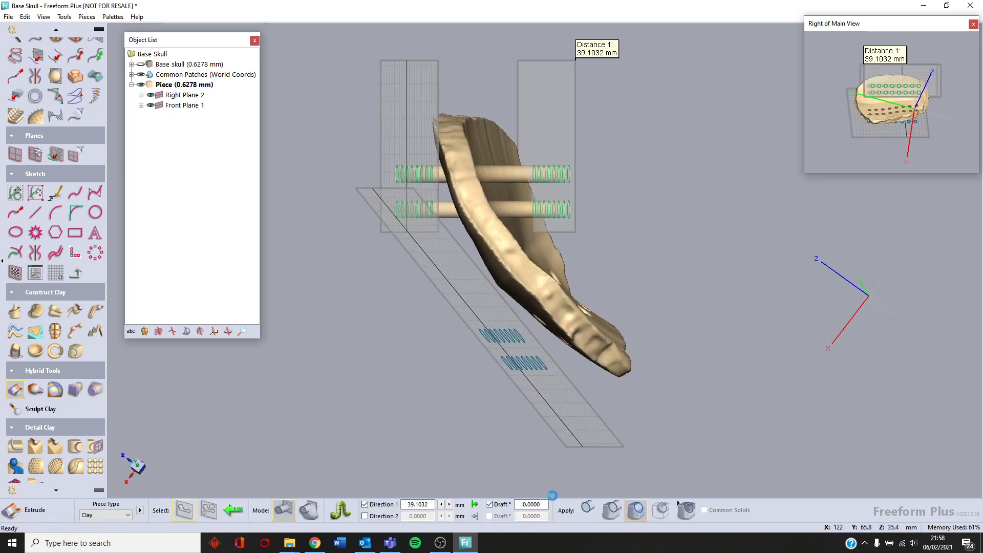
Step: Hide both sketch planes, Right Plane 2 and Front Plane 1, and show the Base skull around the plate
middle_click_drag(272, 360, 524, 286)
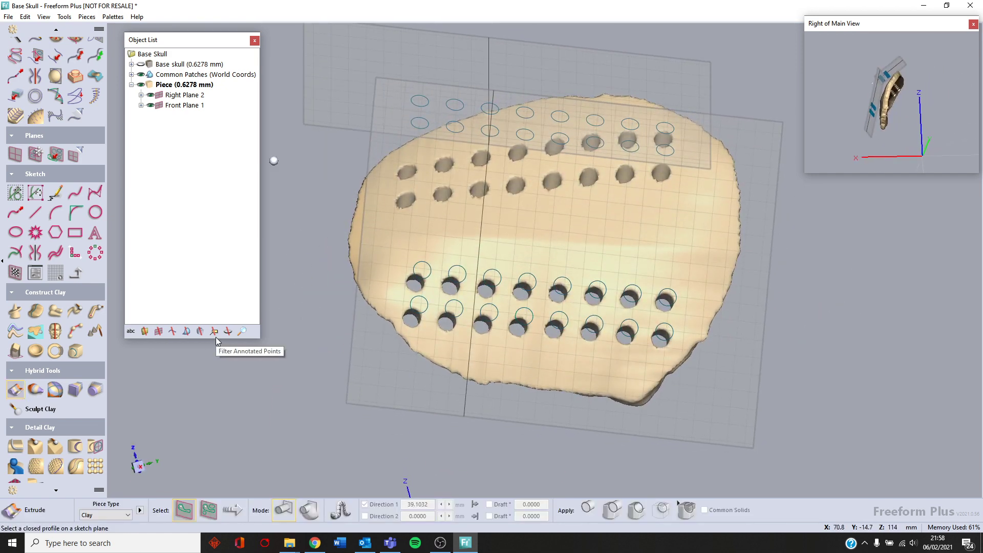
left_click(150, 105)
left_click(150, 95)
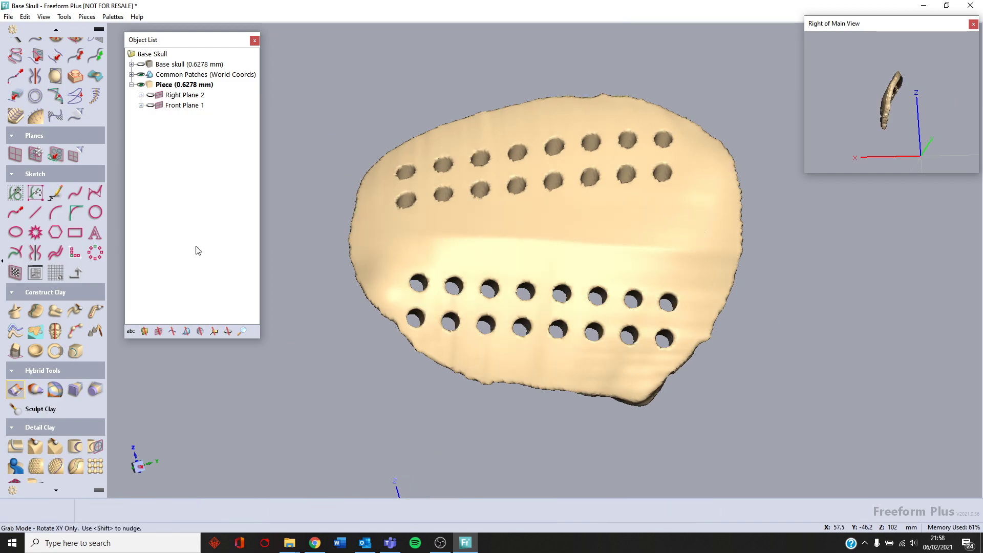
left_click(141, 64)
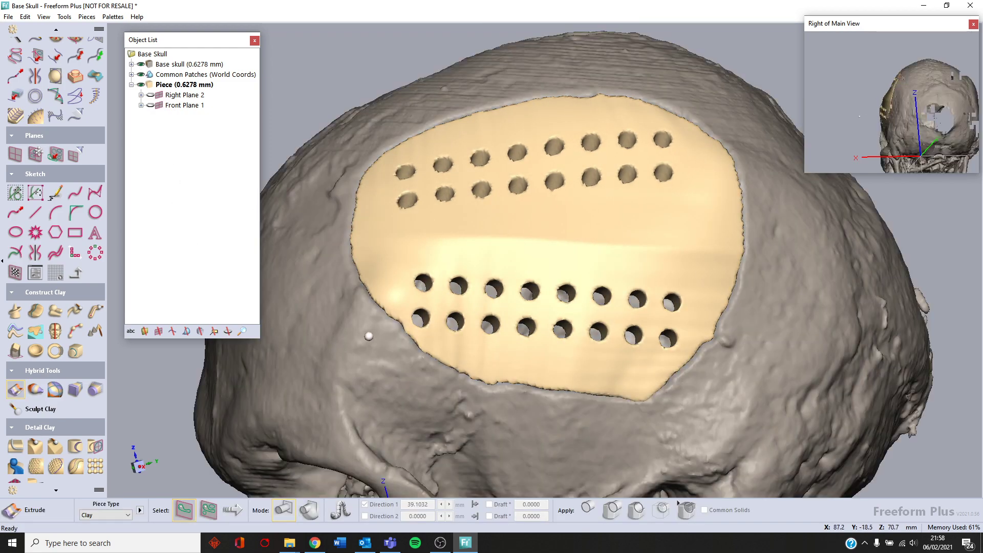
Step: Examine the perforated plate's fit in the skull defect and its two groups of holes from several angles
middle_click_drag(347, 307, 256, 214)
middle_click_drag(452, 295, 532, 288)
middle_click_drag(409, 287, 388, 185)
middle_click_drag(387, 233, 375, 182)
middle_click_drag(372, 229, 487, 374)
middle_click_drag(376, 384, 463, 375)
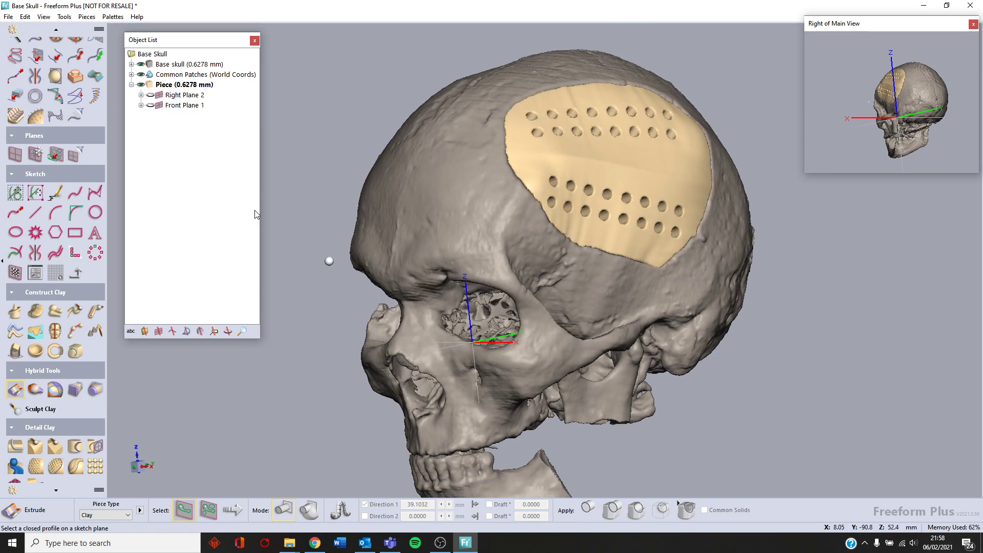
middle_click_drag(294, 220, 250, 261)
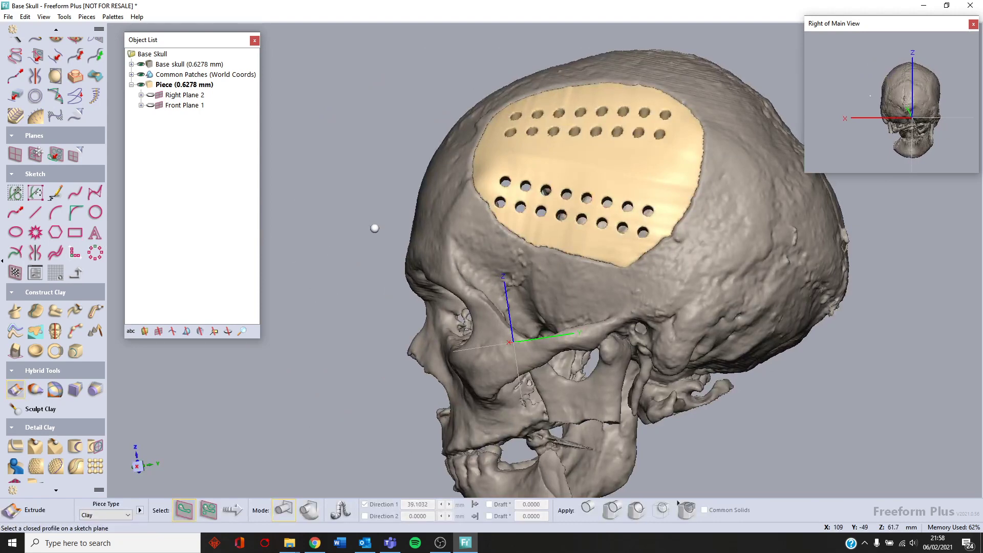
middle_click_drag(370, 239, 403, 346)
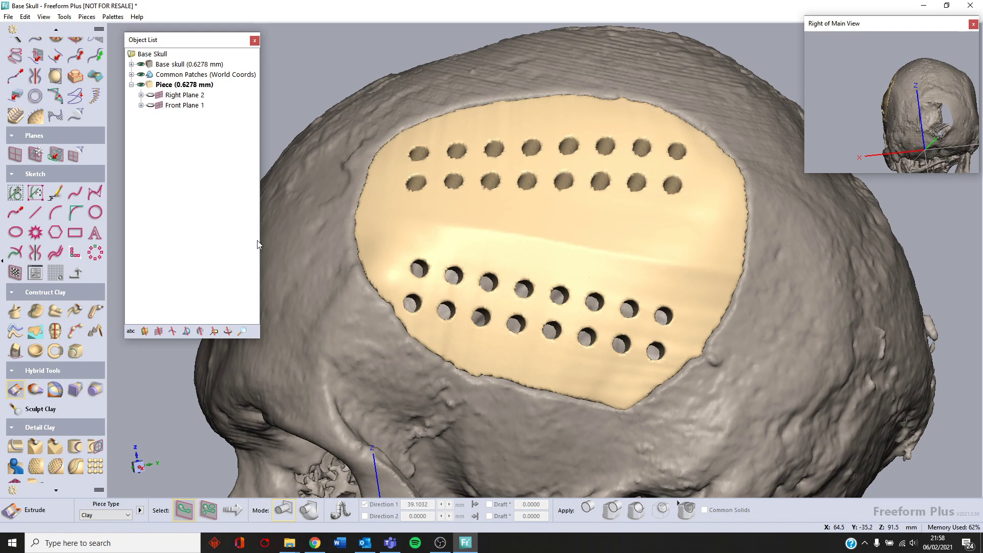
middle_click_drag(348, 184, 453, 172)
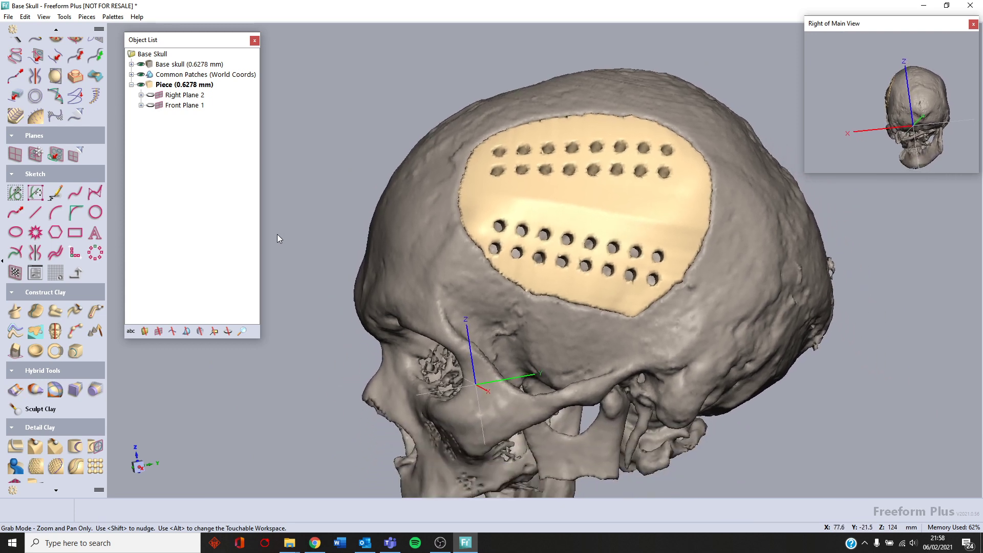
middle_click_drag(403, 123, 370, 78)
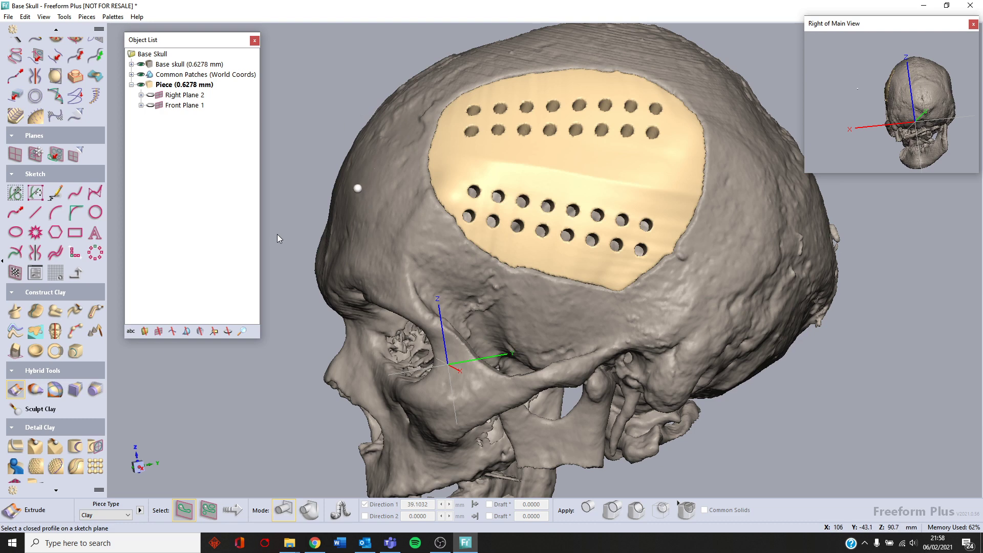
middle_click_drag(345, 138, 305, 230)
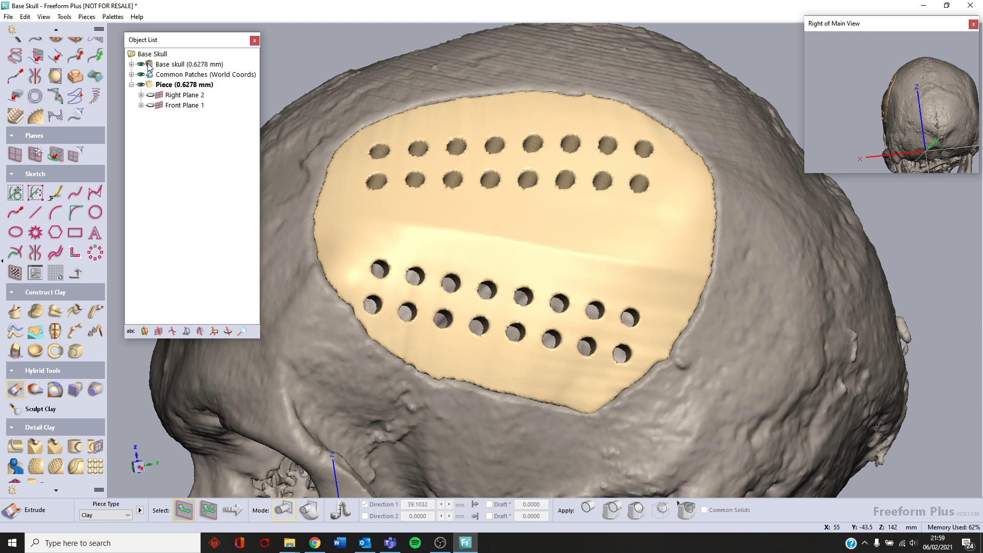
Step: Make the Base skull the active piece and run Analyze Thickness on all its clay with a 20 mm maximum
right_click(160, 59)
left_click(172, 64)
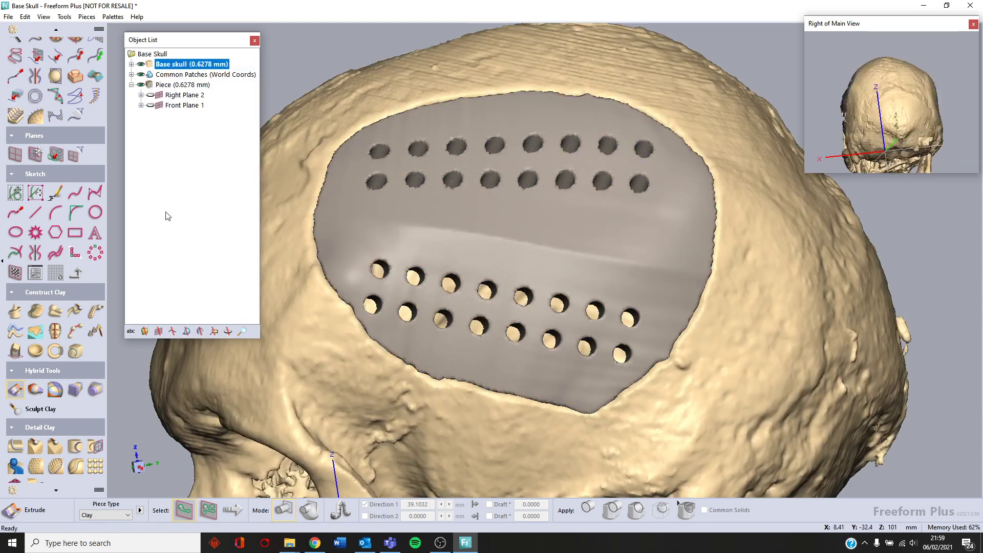
scroll(265, 269, "down", 5)
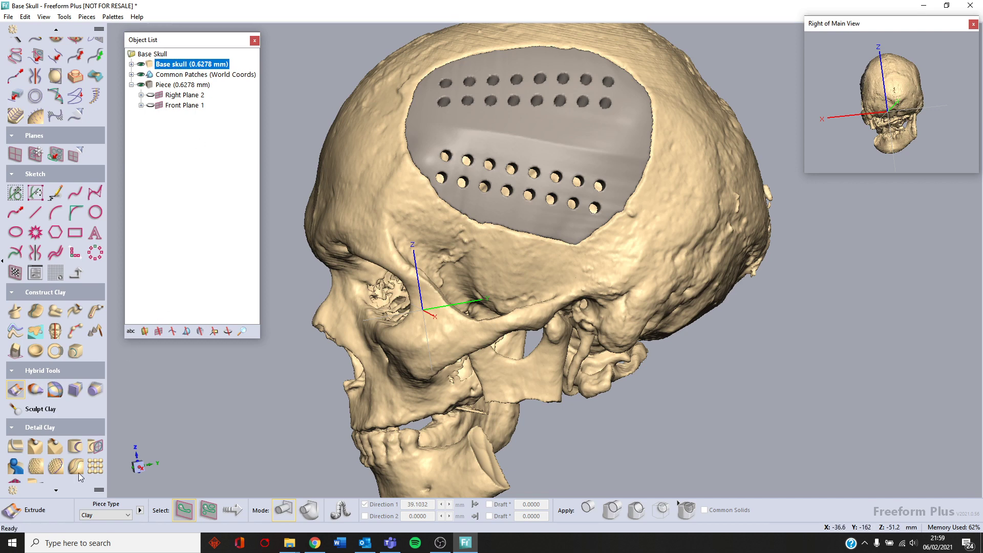
left_click(56, 490)
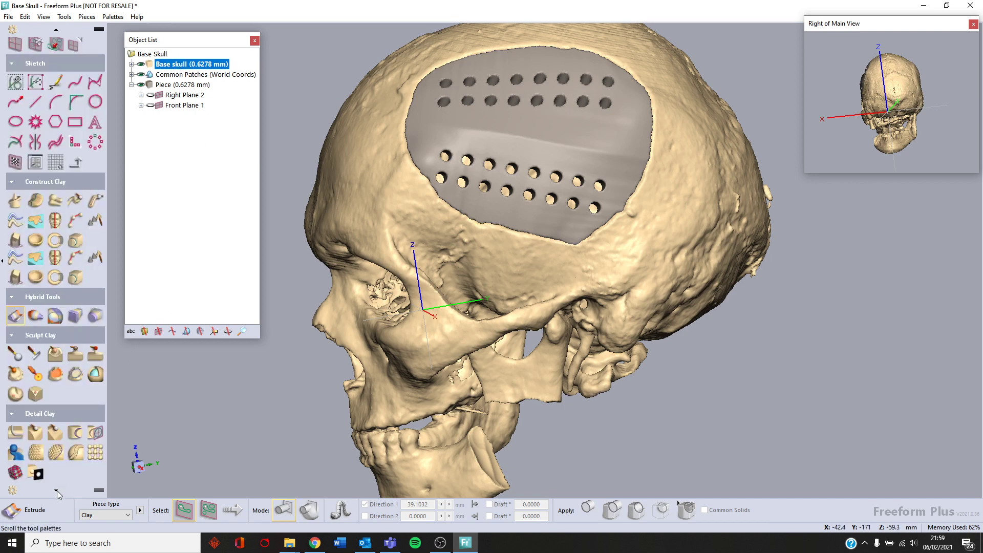
left_click(57, 491)
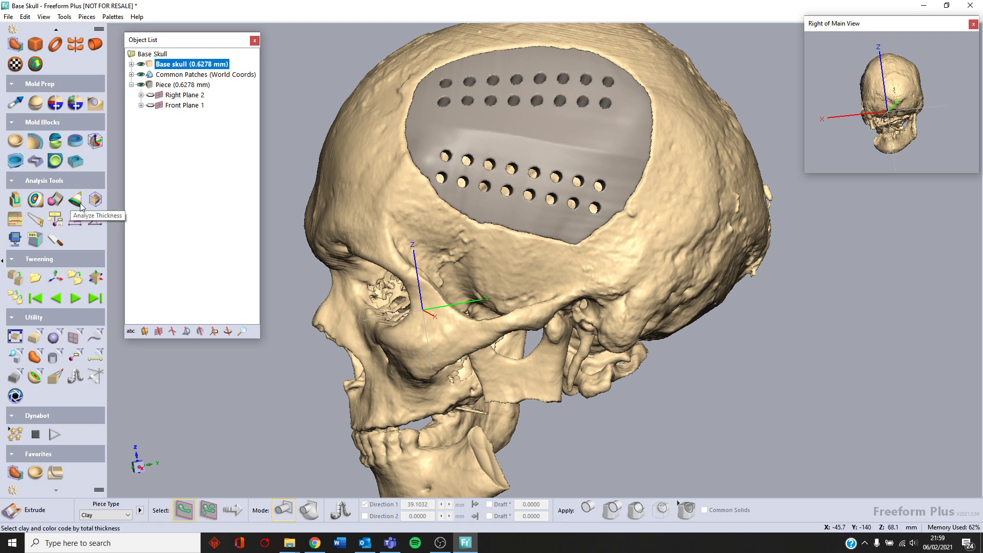
left_click(79, 205)
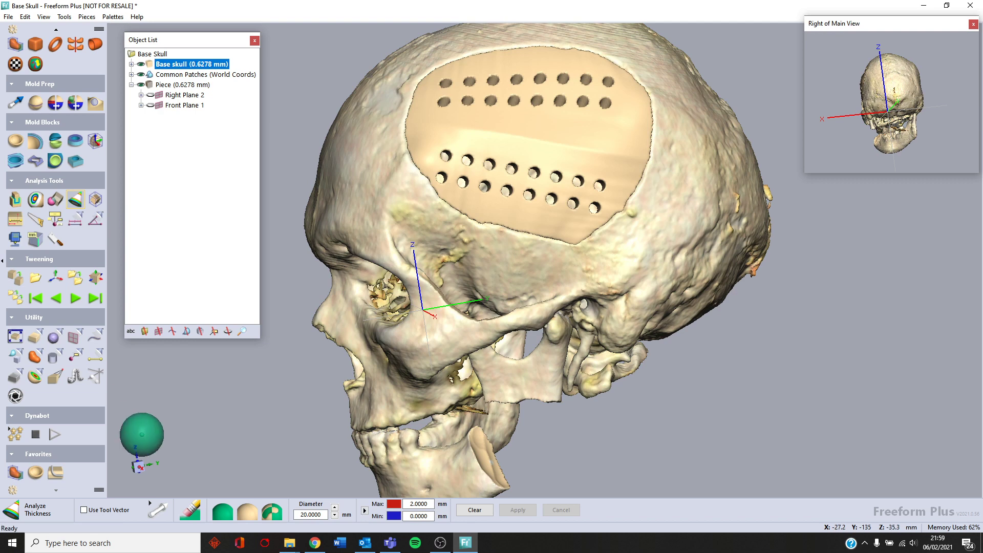
left_click(223, 512)
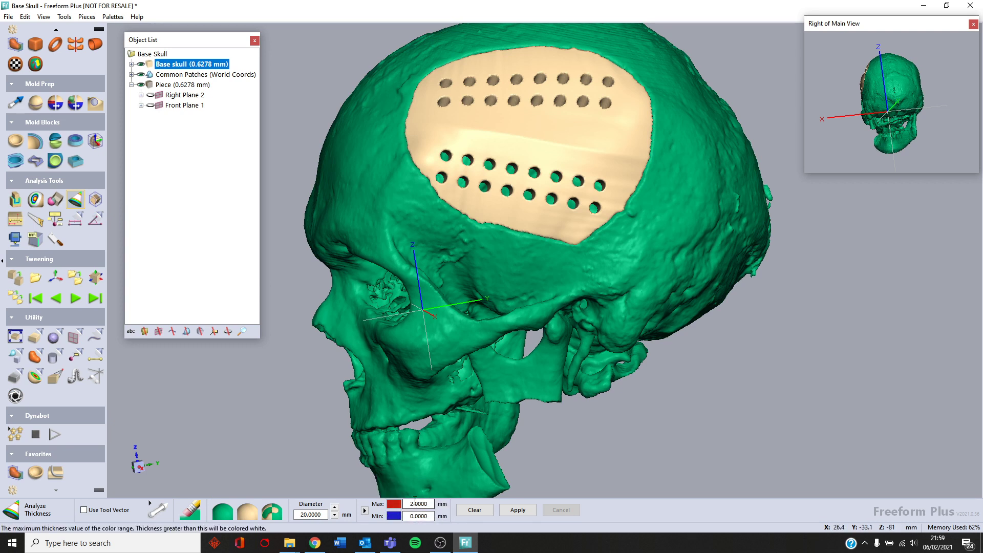
left_click(416, 503)
type("0")
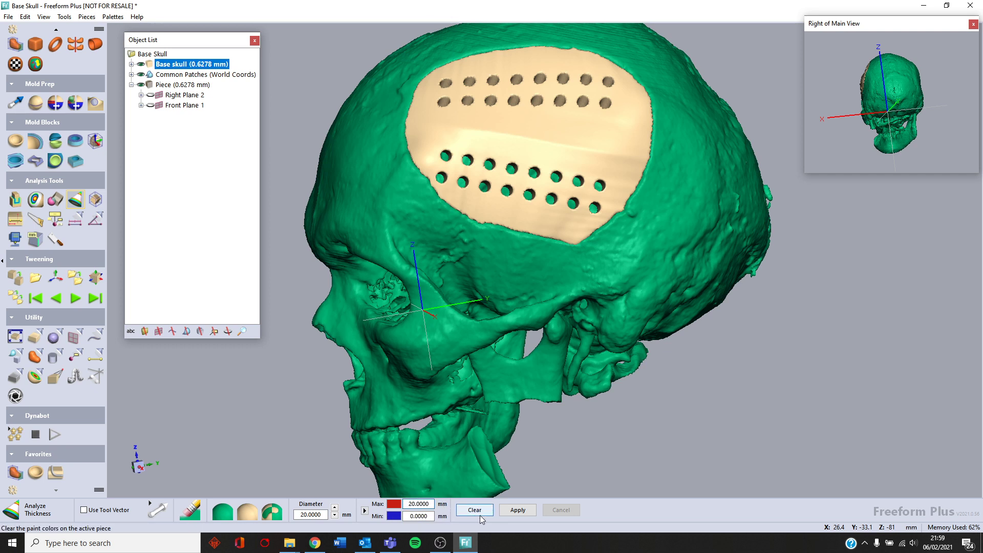
left_click(517, 510)
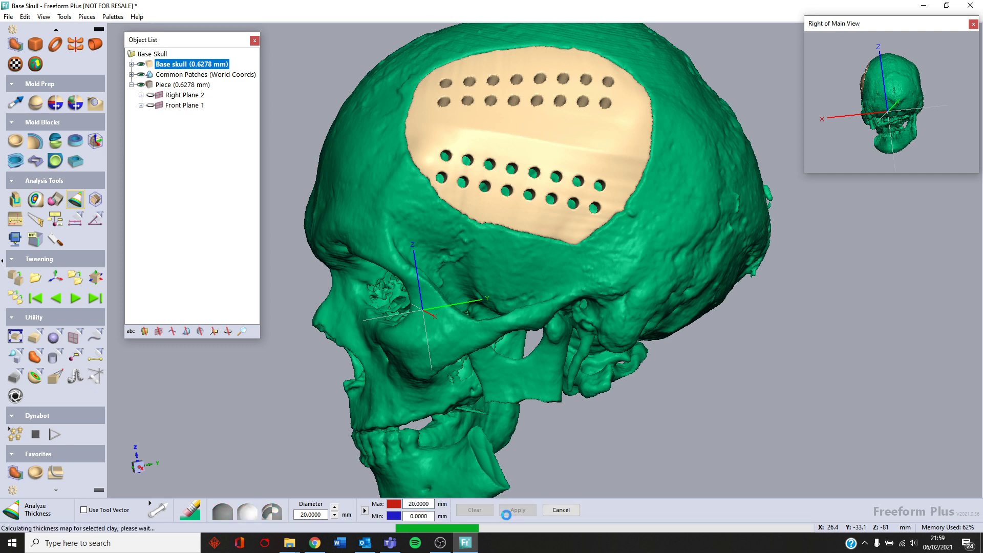
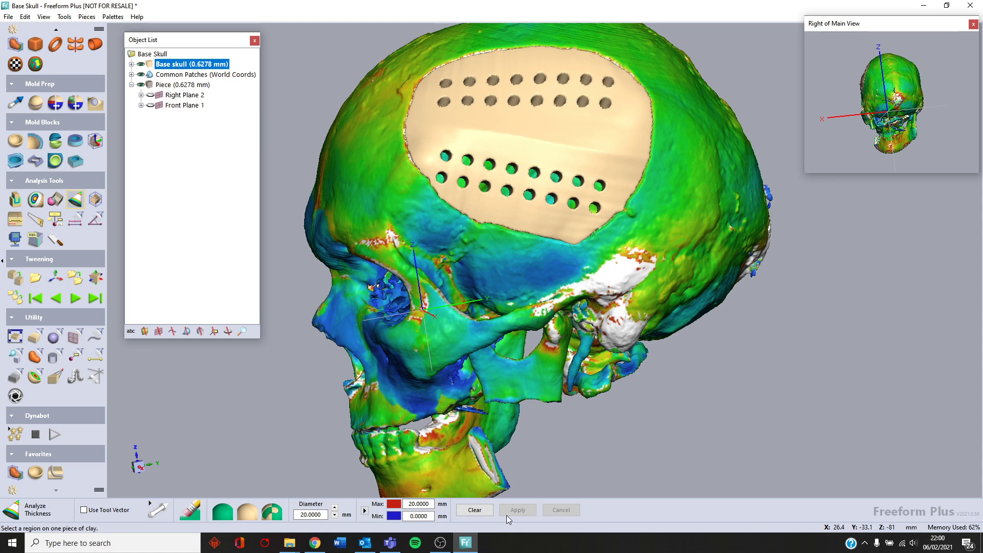
Step: Measure at several places on the skull around the plate with the Ruler and return to the thickness analysis
left_click(13, 221)
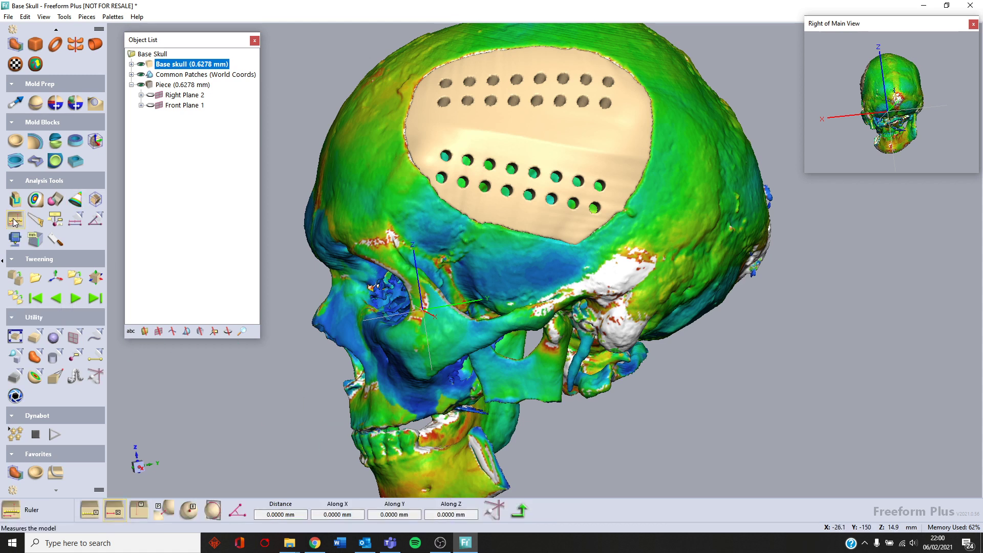
left_click(141, 516)
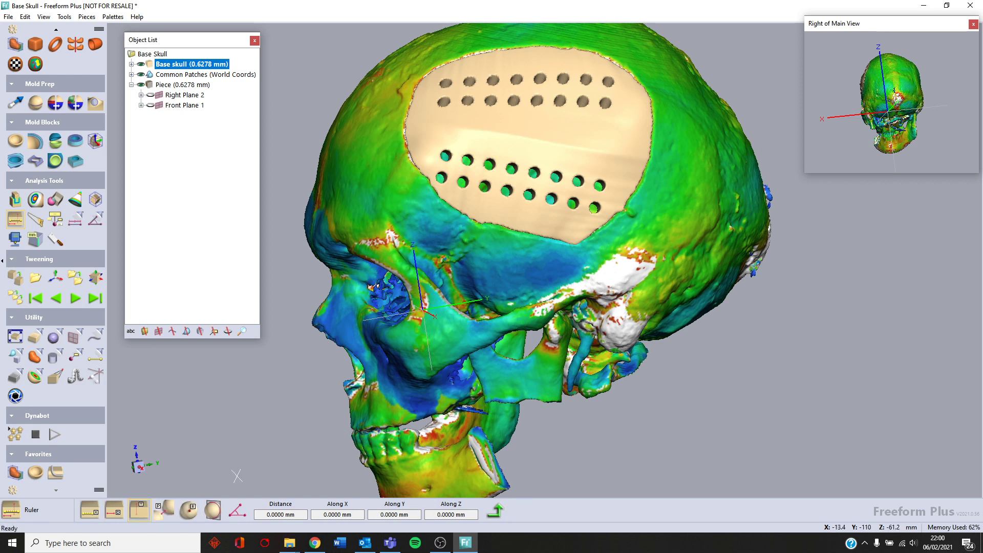
left_click_drag(376, 242, 366, 251)
left_click_drag(362, 163, 672, 113)
left_click_drag(619, 279, 639, 280)
left_click(496, 511)
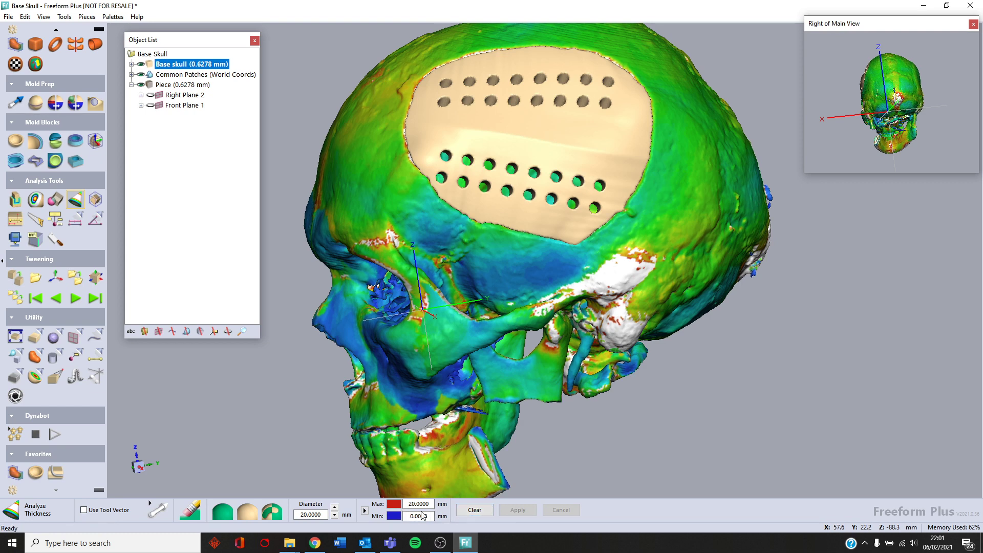
Step: Clear the thickness colours, set the maximum to 30 mm and reapply the analysis to the whole Base skull
left_click(459, 514)
left_click(433, 506)
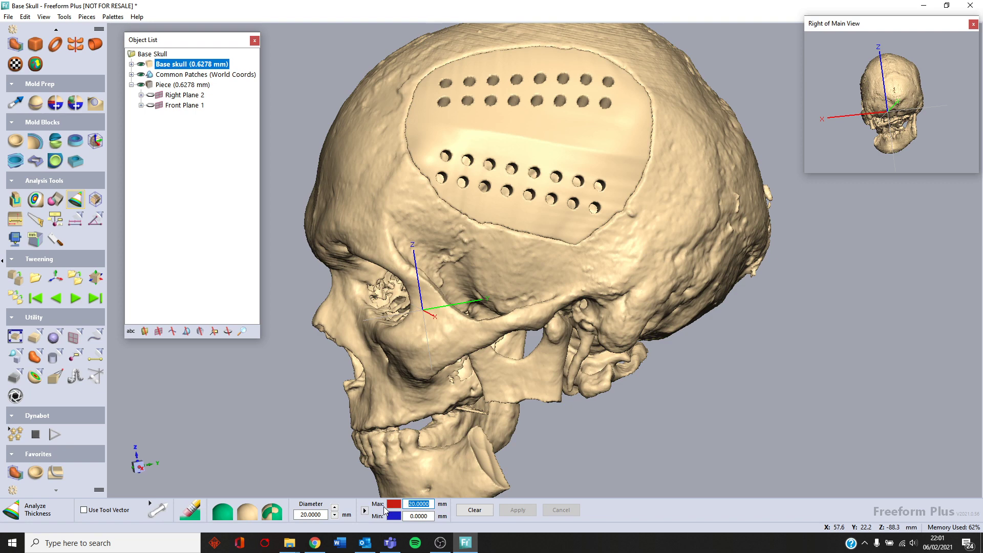
type("30")
key("Return")
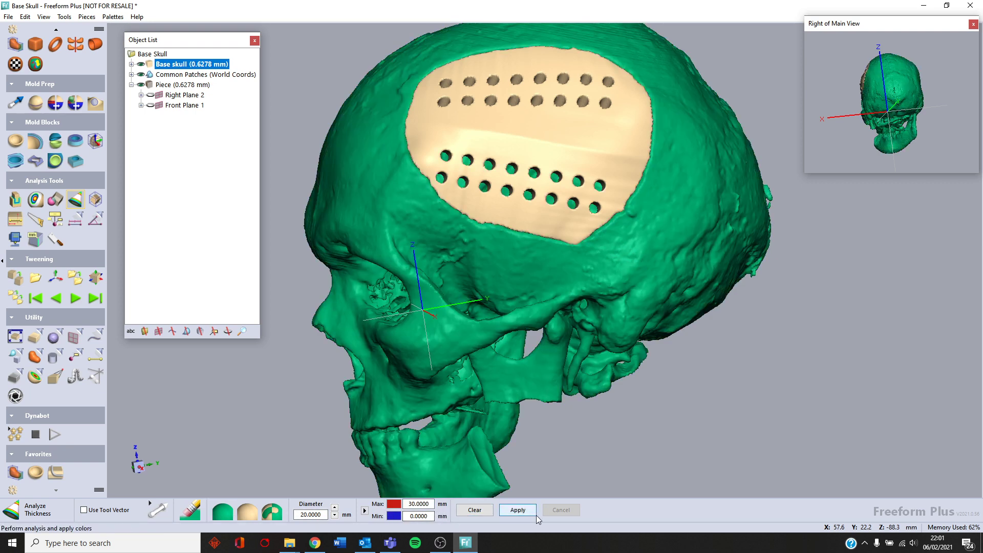
left_click(526, 516)
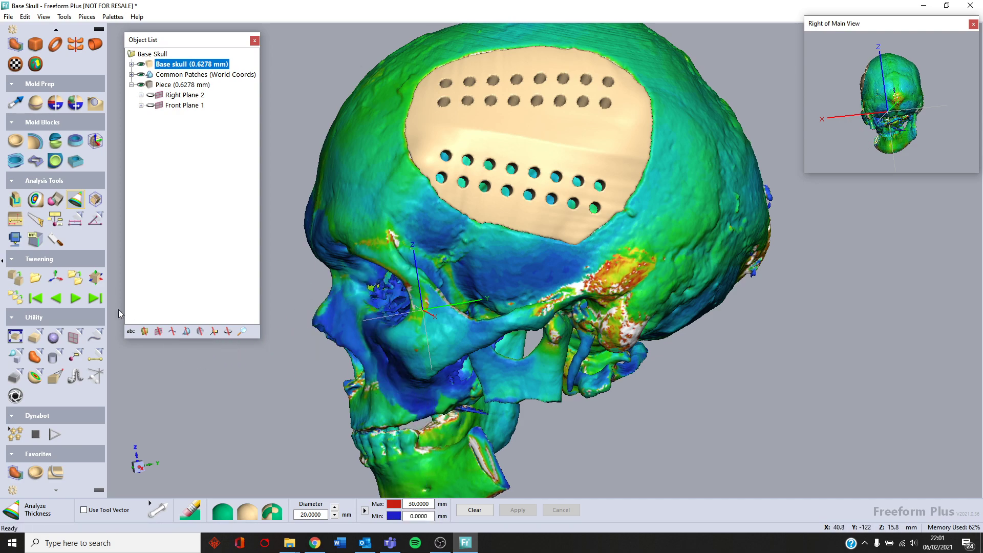
key("Right")
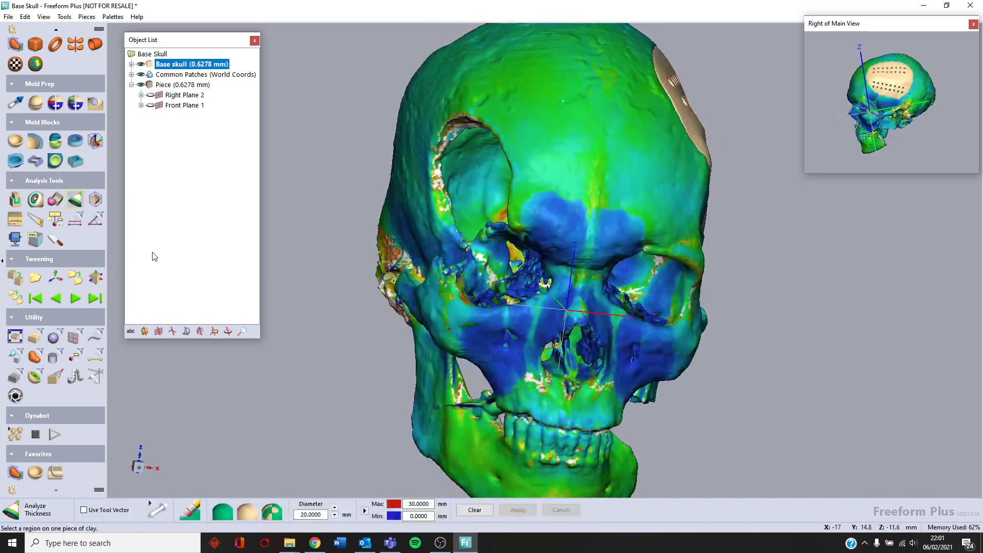
middle_click_drag(511, 334, 59, 340)
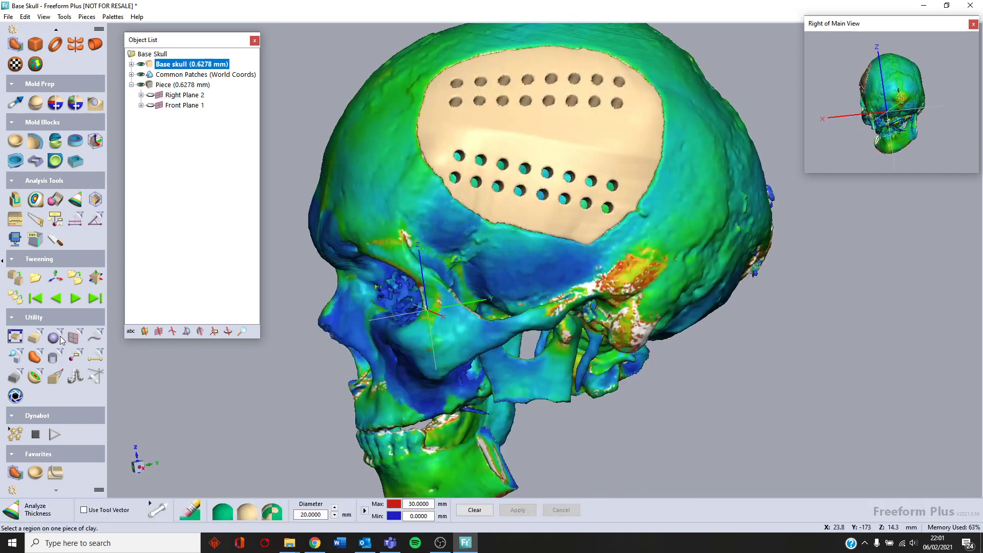
scroll(264, 240, "up", 3)
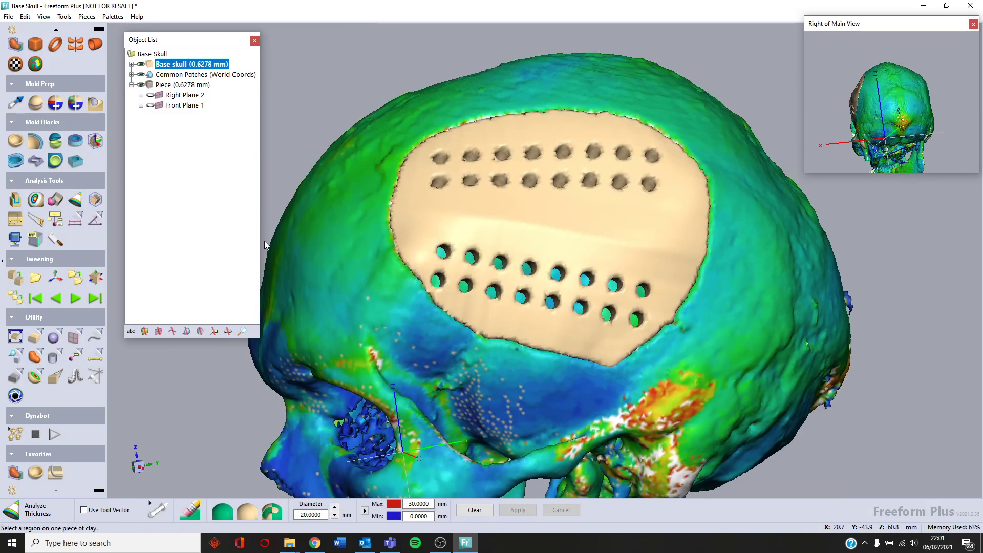
middle_click_drag(265, 241, 265, 231)
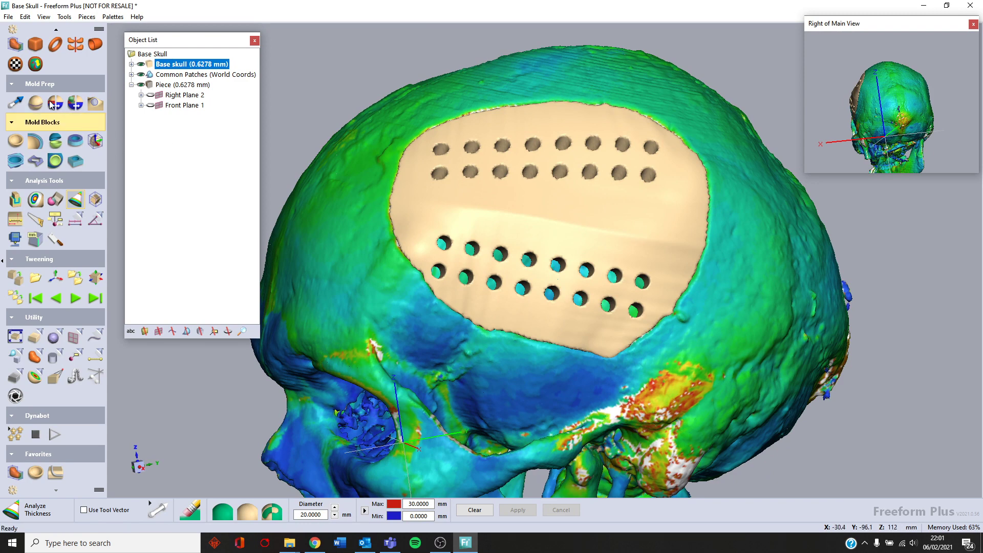
left_click(61, 31)
left_click(61, 31)
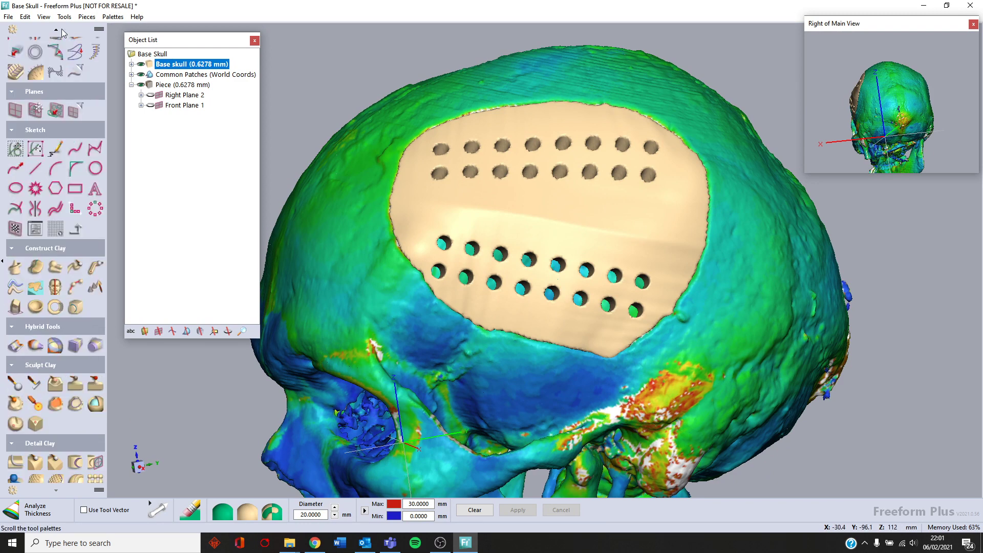
Step: Start Axis Marker, set the length to 20 mm and place axis markers on the skull in front of the plate
left_click(32, 207)
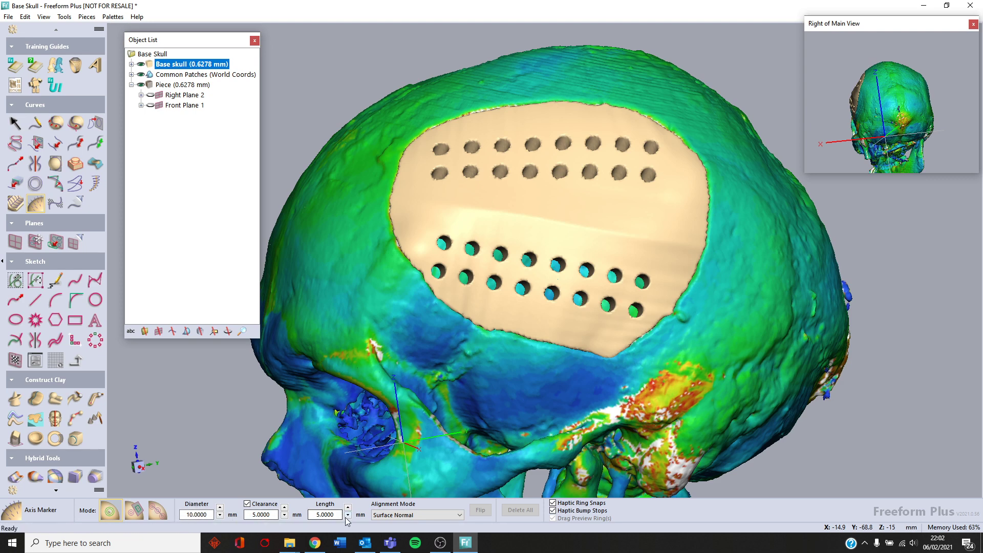
left_click_drag(338, 516, 296, 516)
type("20")
left_click(370, 188)
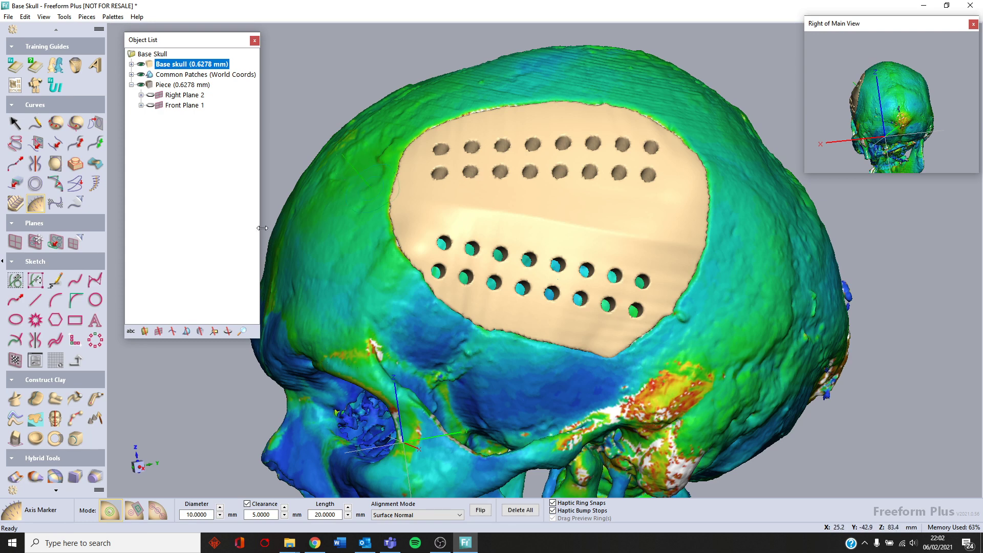
mouse_move(306, 184)
middle_mouse_down()
mouse_move(624, 182)
mouse_move(476, 176)
middle_mouse_up()
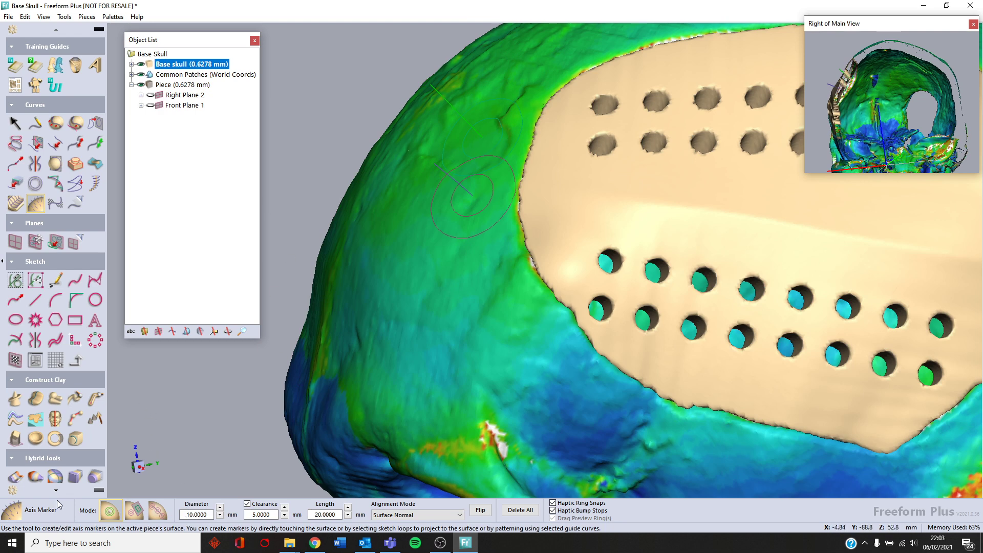
Step: Clear the skull's thickness colours, return to Axis Marker and turn off Show Paint Colors
mouse_move(46, 487)
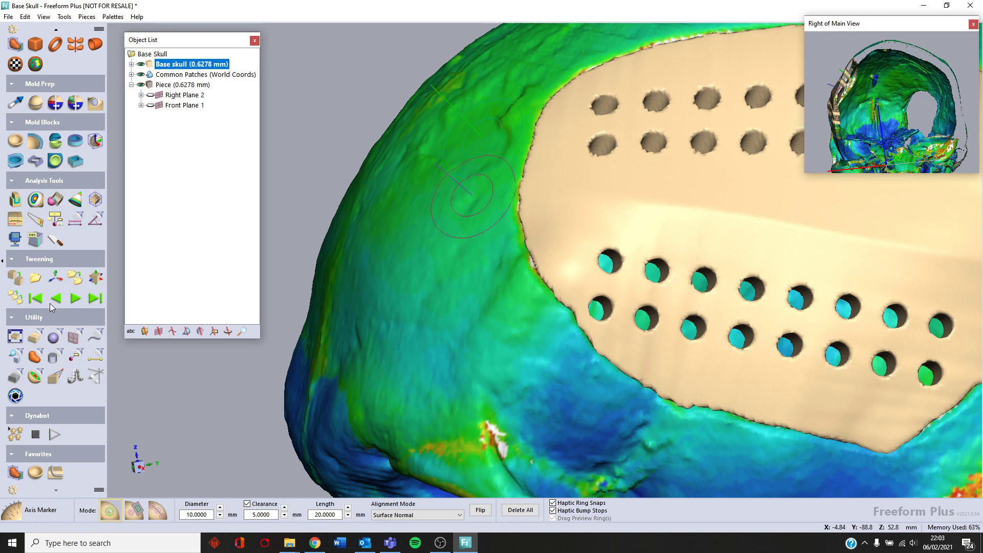
left_click(74, 199)
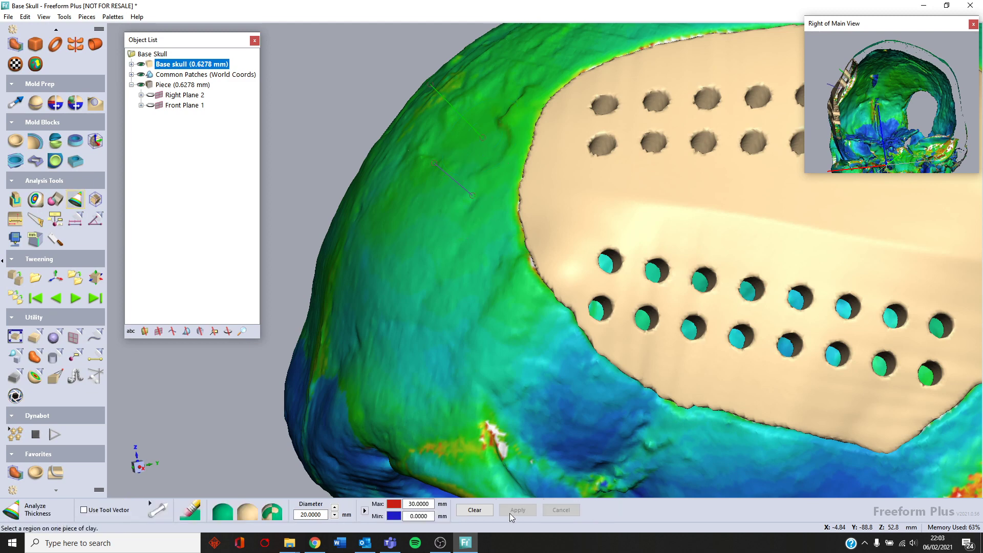
left_click(474, 510)
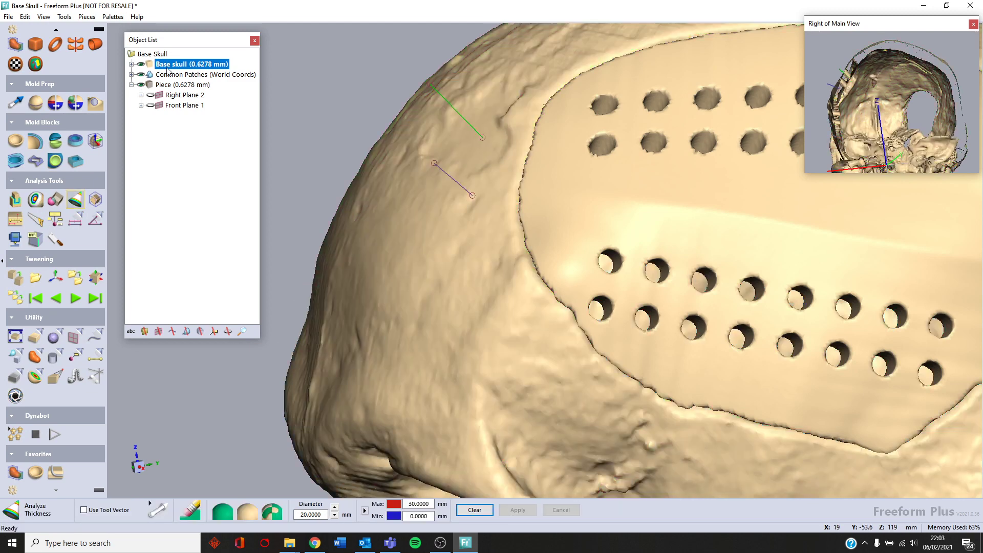
left_click(44, 16)
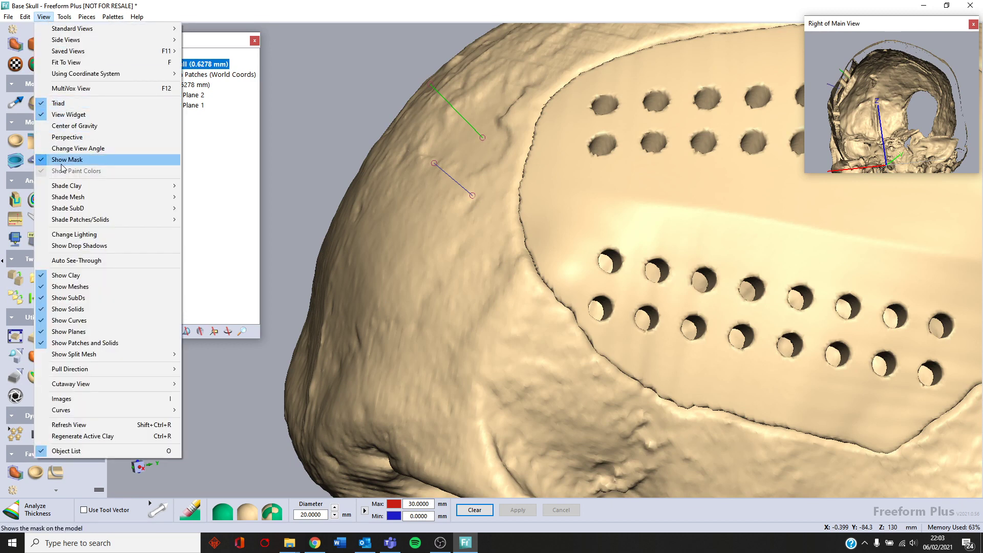
left_click(213, 188)
mouse_move(42, 34)
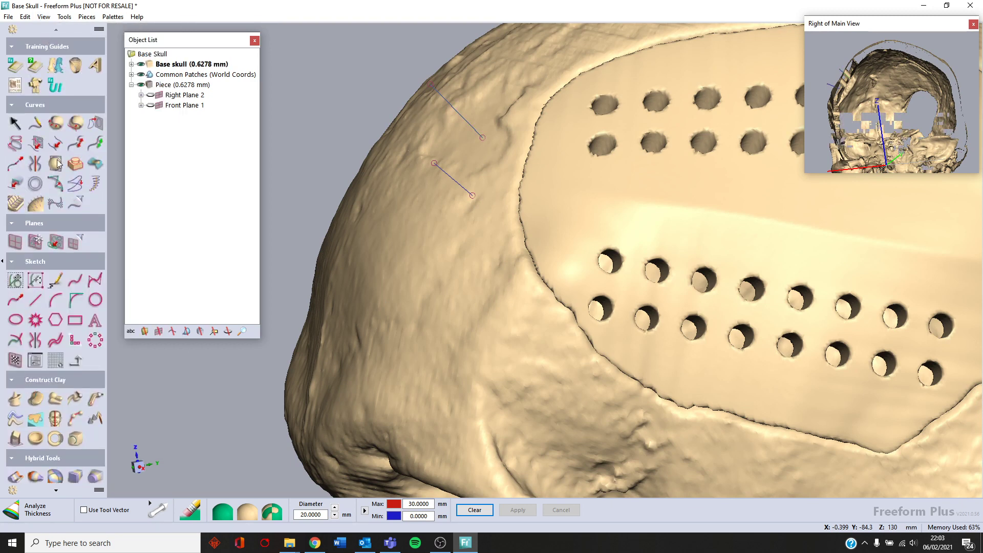
left_click(35, 203)
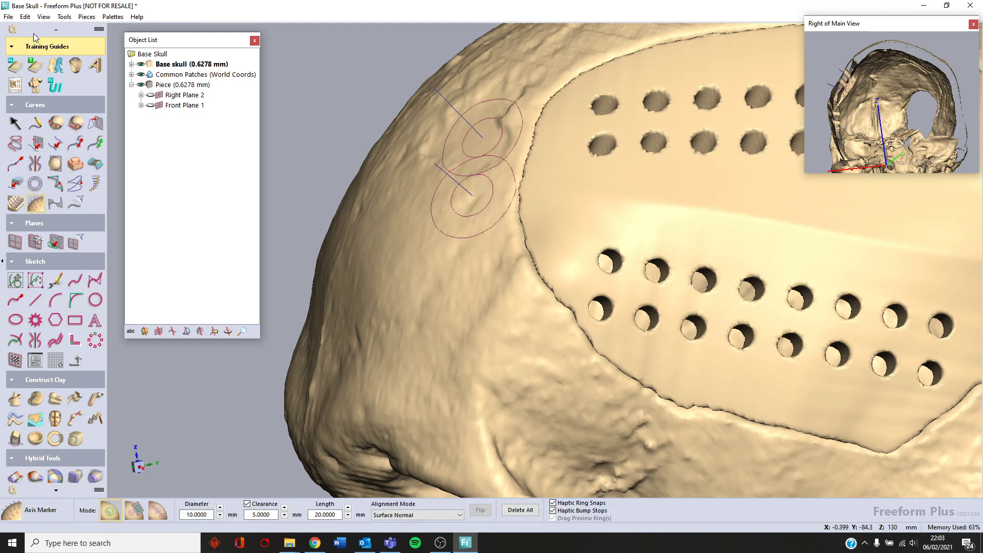
left_click(43, 17)
left_click(78, 171)
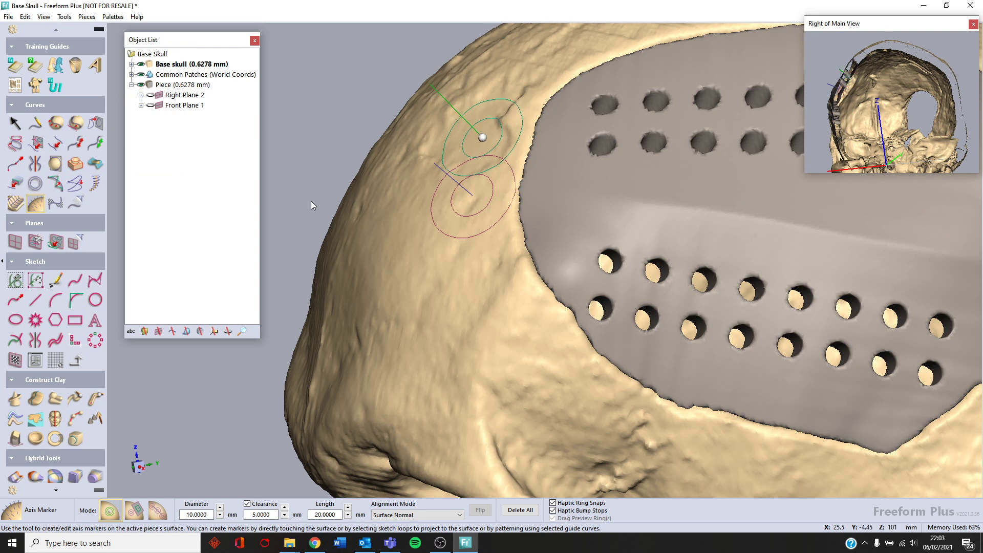
Step: Adjust the upper marker in front of the plate and place two more axis markers on the skull behind it
mouse_move(483, 137)
left_mouse_down()
mouse_move(483, 125)
mouse_move(480, 138)
mouse_move(488, 136)
left_mouse_up()
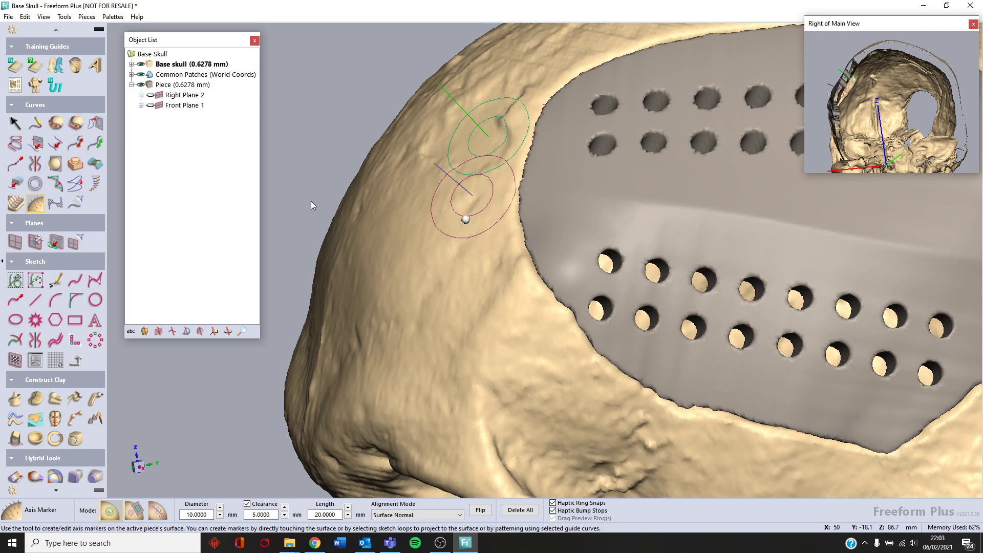
mouse_move(488, 136)
left_mouse_down()
mouse_move(493, 127)
mouse_move(478, 112)
mouse_move(433, 138)
left_mouse_up()
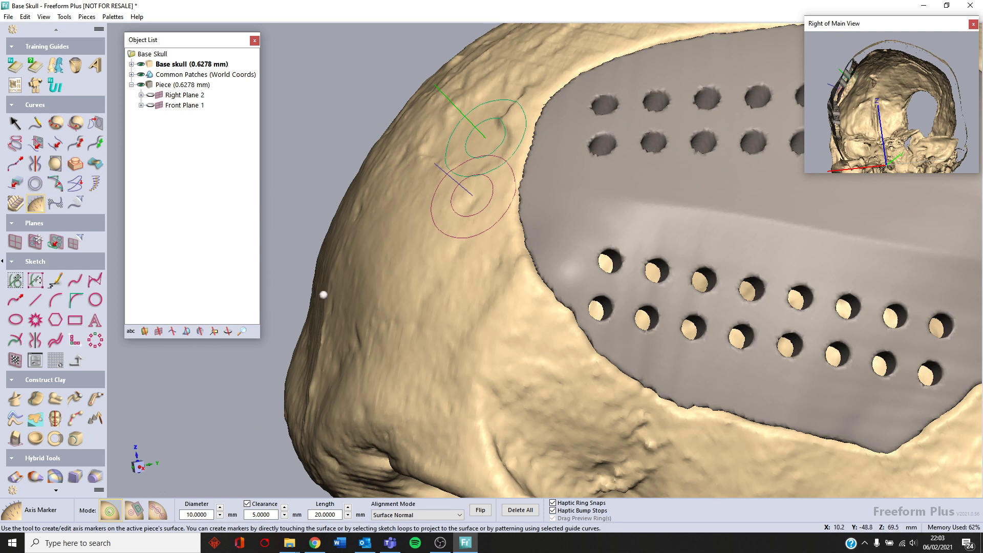
scroll(269, 318, "down", 5)
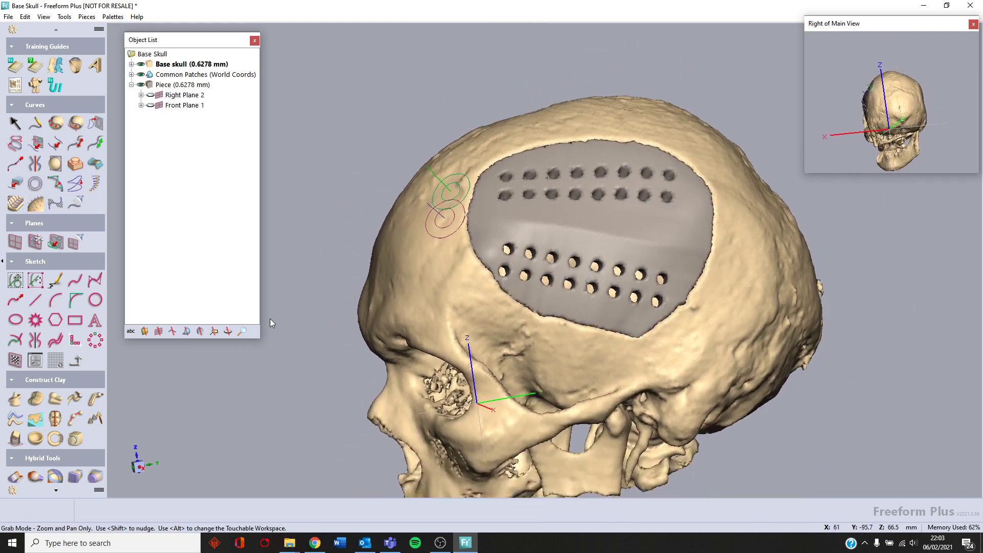
scroll(269, 319, "up", 1)
mouse_move(281, 291)
middle_mouse_down()
mouse_move(265, 300)
mouse_move(280, 291)
middle_mouse_up()
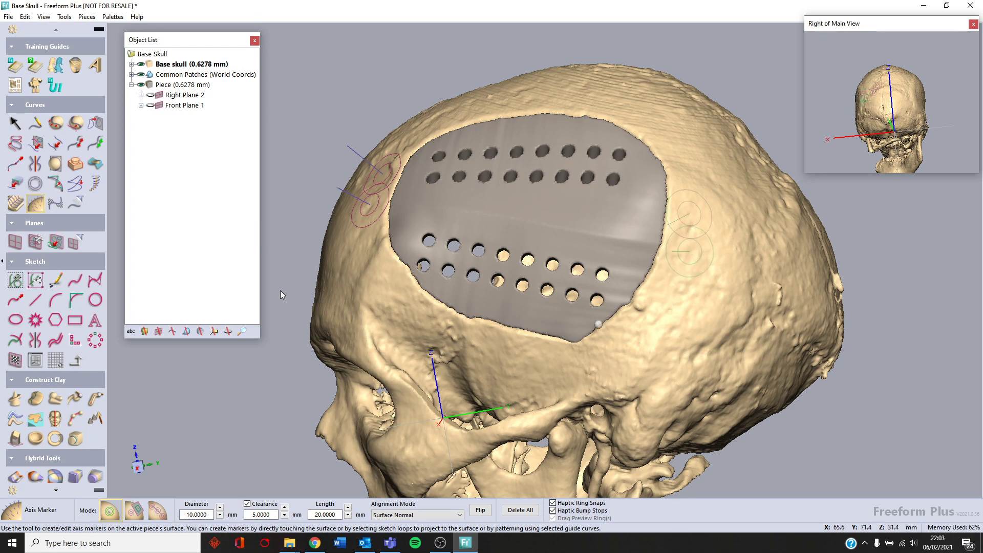
key("space")
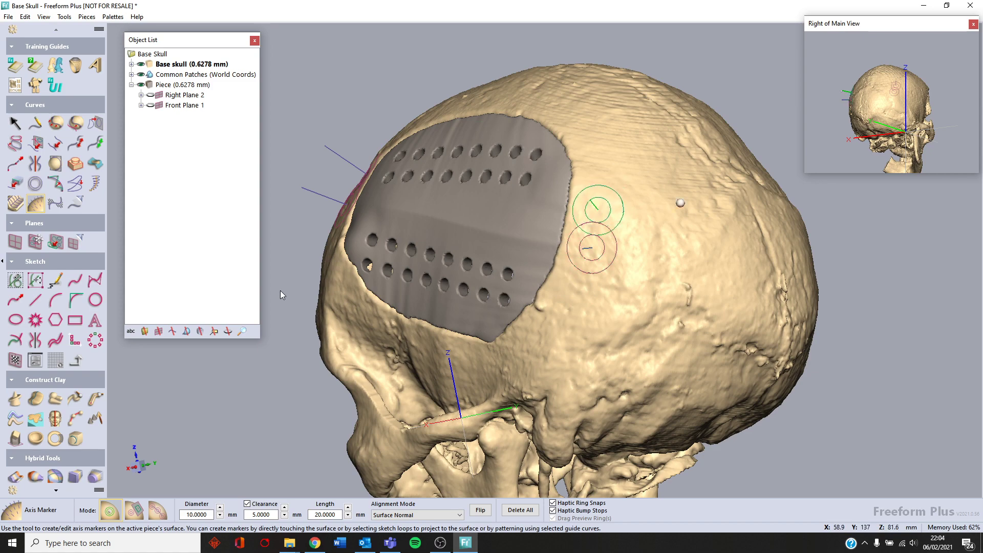
middle_click_drag(680, 203, 467, 210)
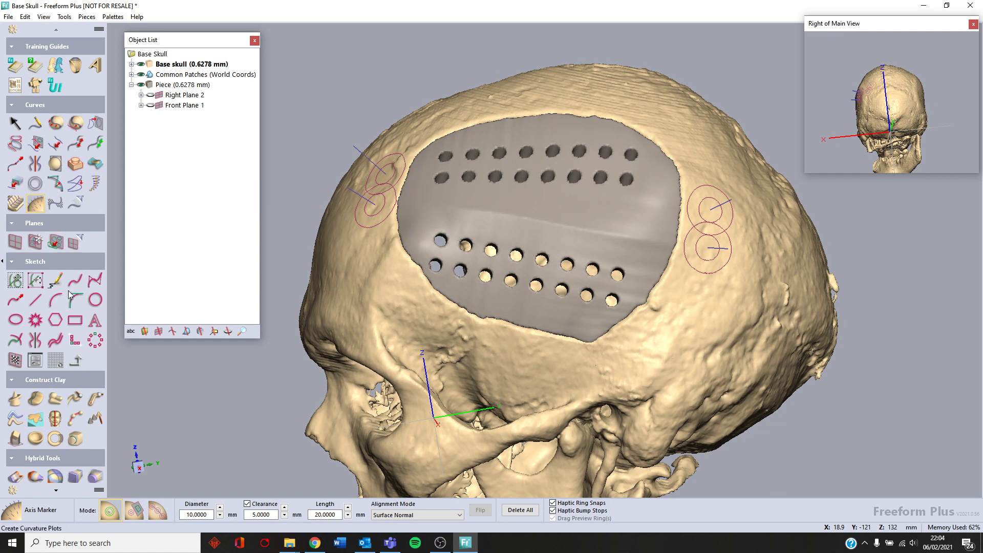
Step: Start the Pipe tool and select the four axis marker lines in front of and behind the plate
left_click(91, 400)
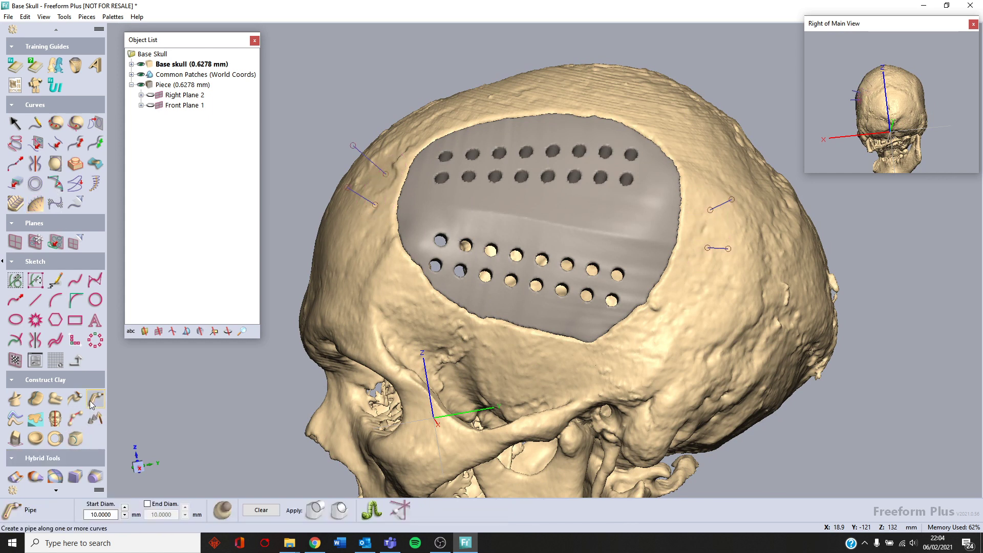
left_click(377, 167)
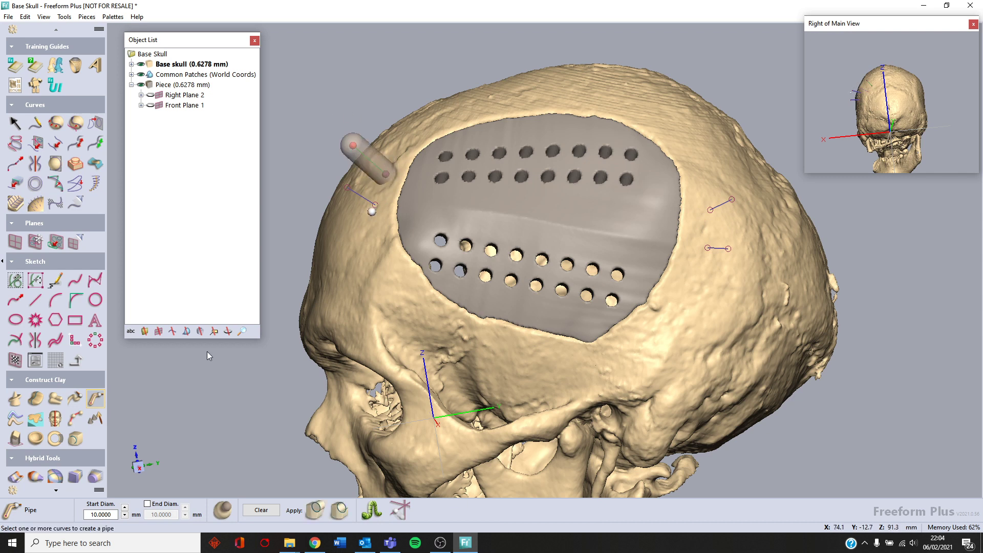
left_click(364, 202)
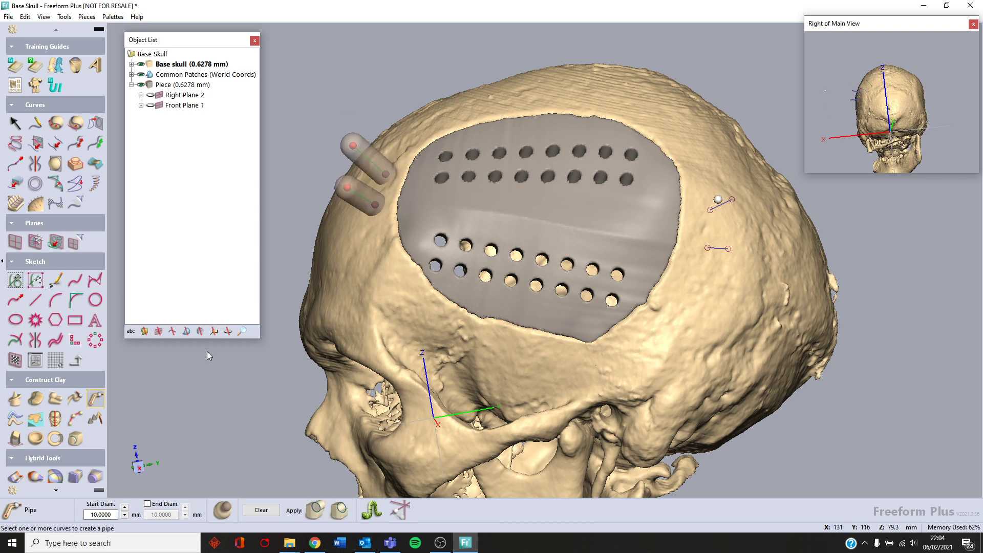
left_click(719, 200)
left_click(718, 248)
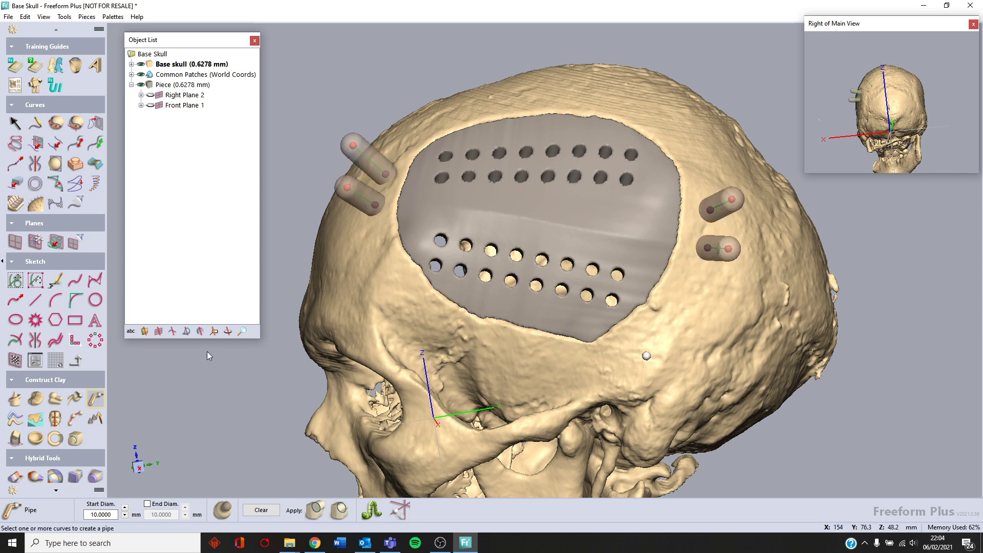
middle_click_drag(649, 351, 594, 350)
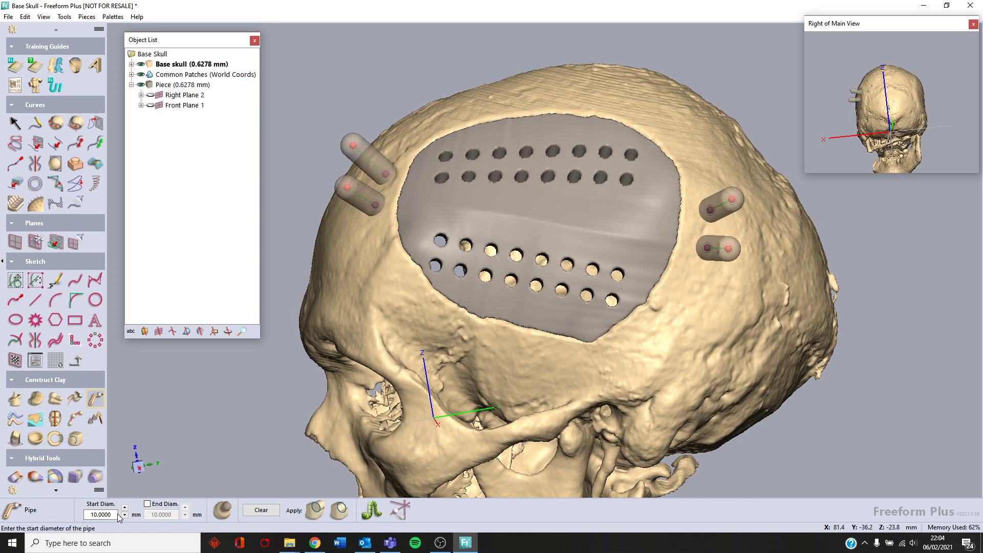
Step: Set the pipes' start diameter to 2 mm and add them as clay in a new piece
left_click_drag(115, 515, 47, 514)
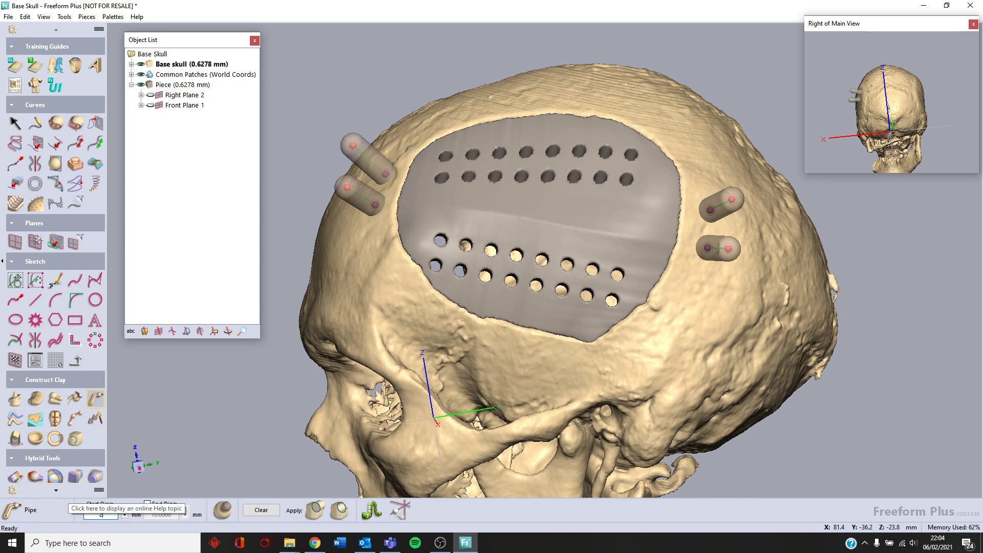
type("2")
key("Return")
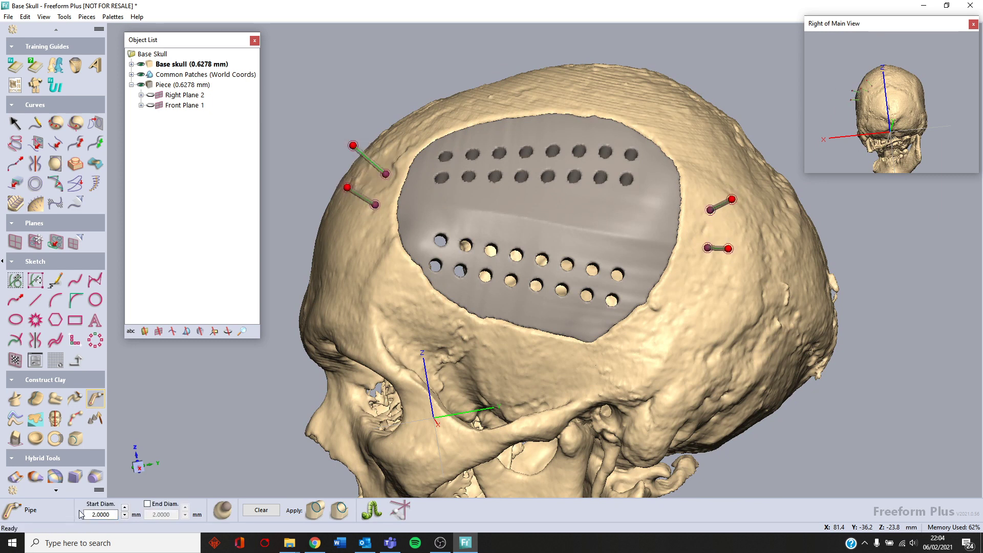
left_click(216, 516)
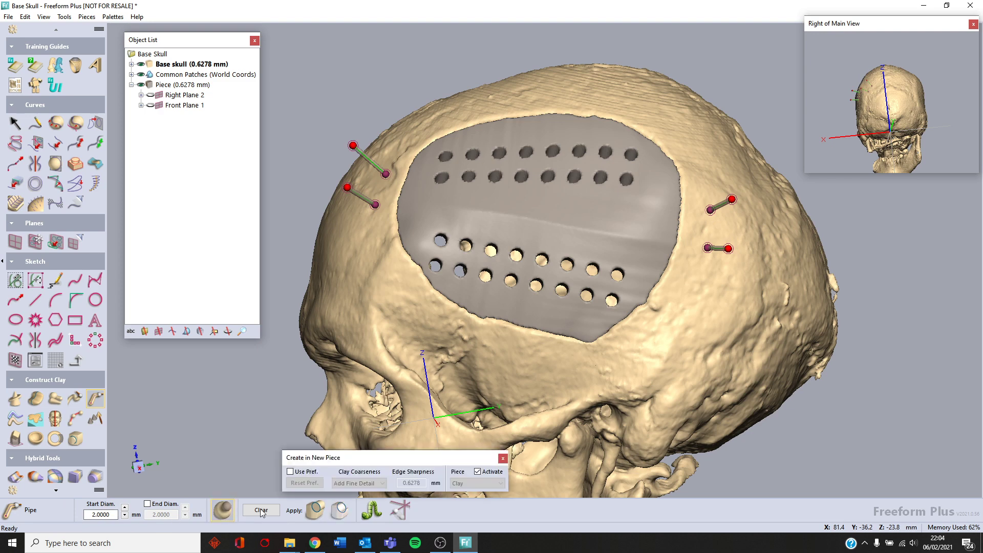
left_click(315, 510)
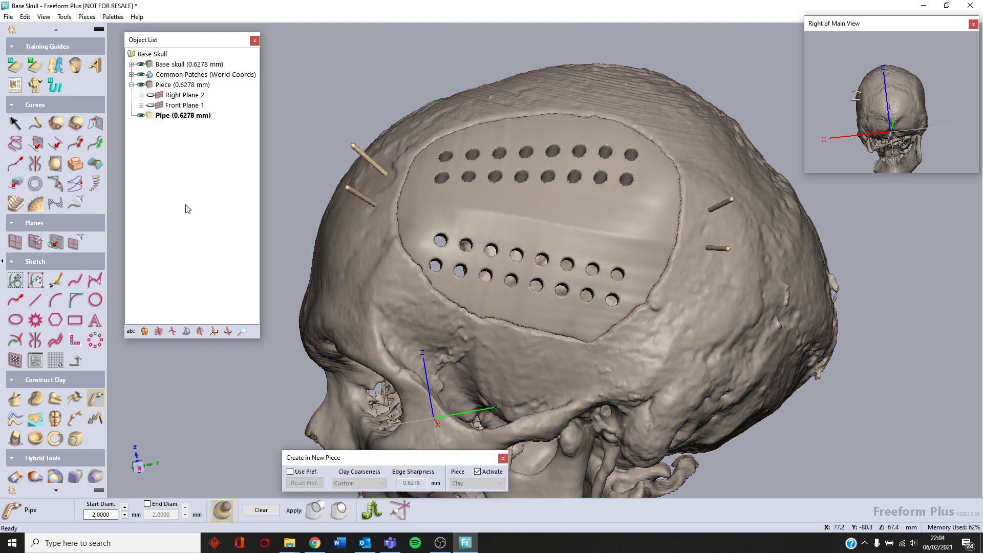
Step: Examine the four thin pipes' positions and directions around the plate from several angles
middle_click_drag(580, 281, 459, 272)
middle_click_drag(535, 256, 556, 257)
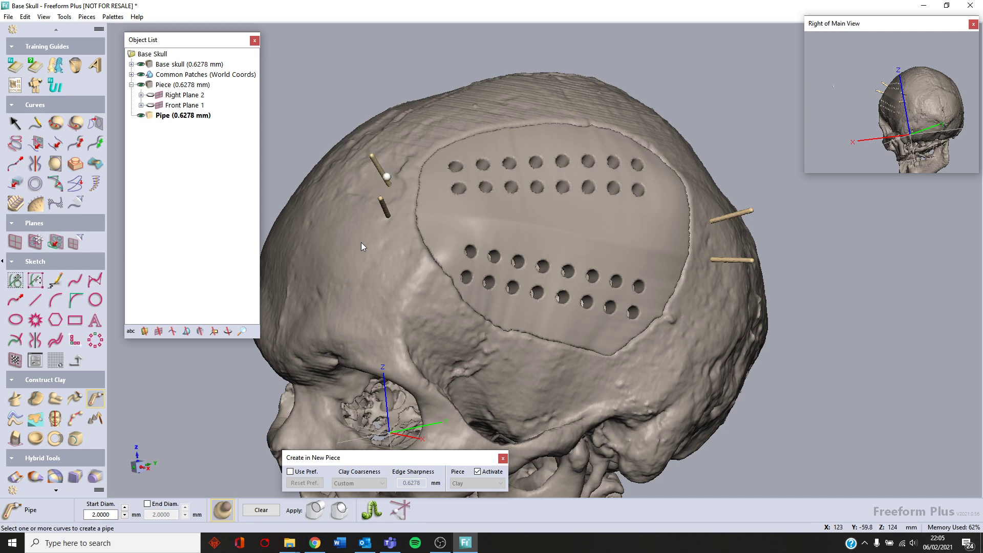
middle_click_drag(476, 200, 300, 202)
middle_click_drag(357, 281, 307, 278)
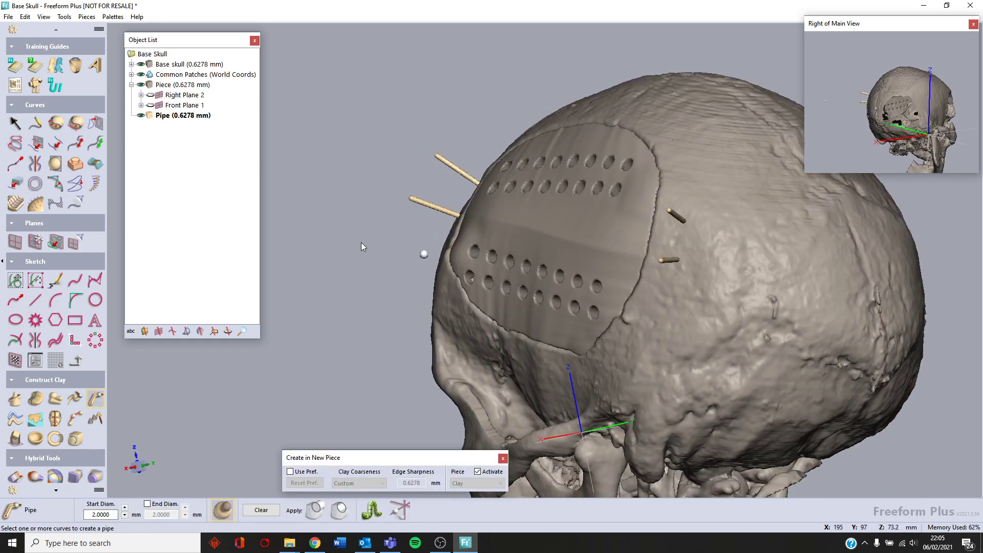
middle_click_drag(423, 254, 589, 266)
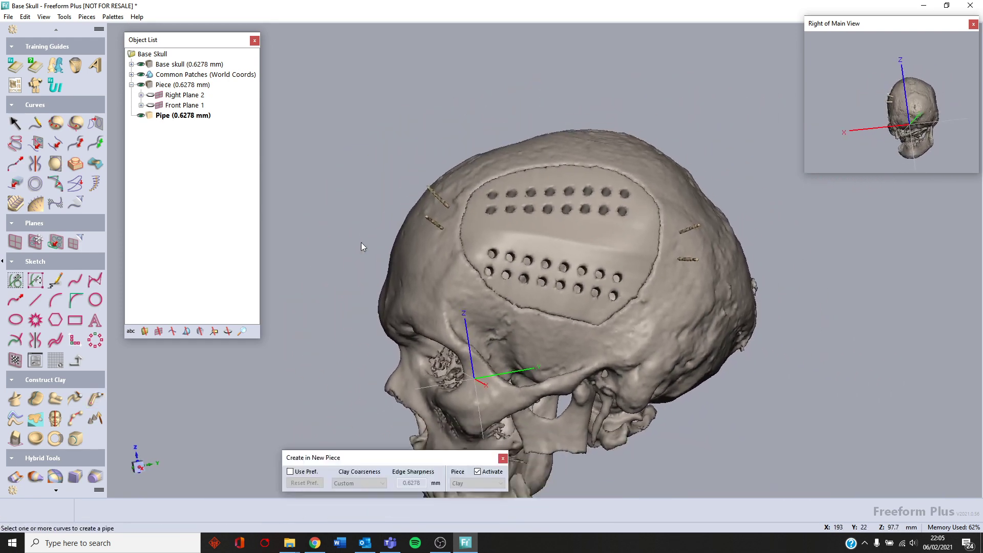
middle_click_drag(517, 256, 717, 257)
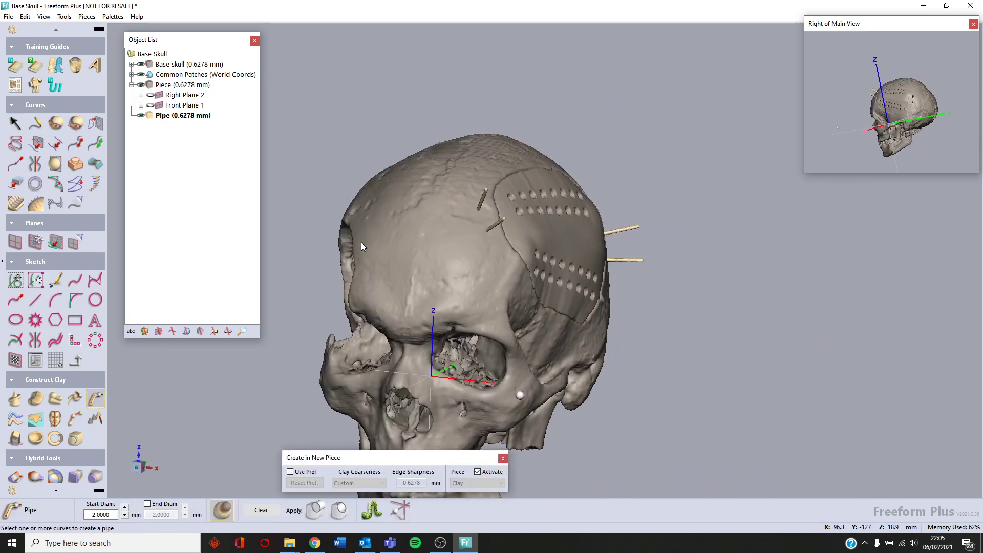
middle_click_drag(542, 352, 335, 384)
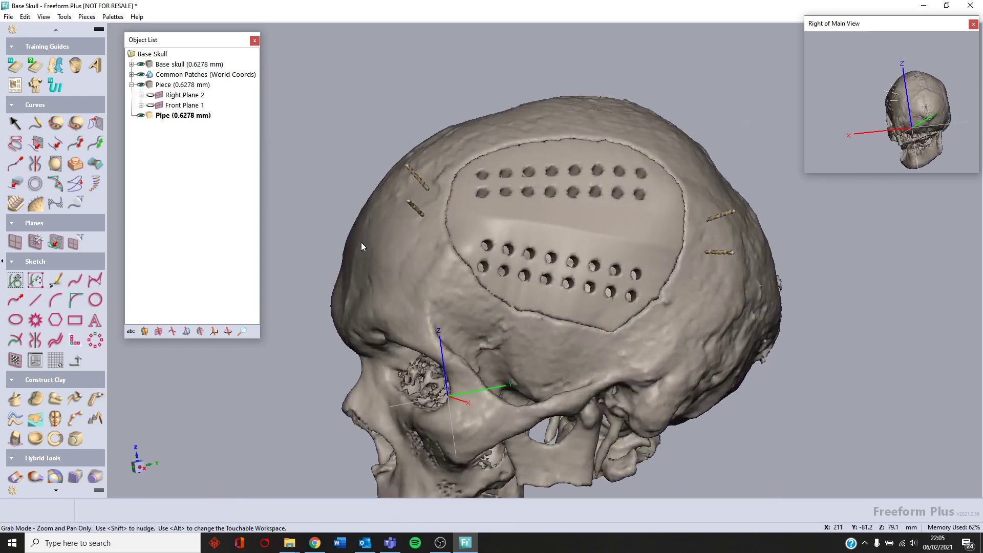
middle_click_drag(398, 303, 394, 301)
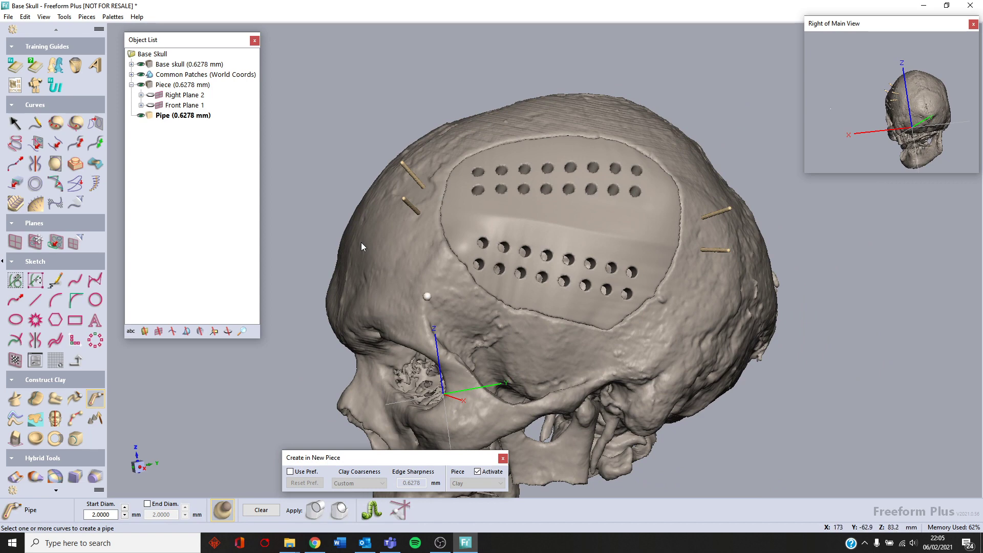
middle_click_drag(516, 305, 517, 284)
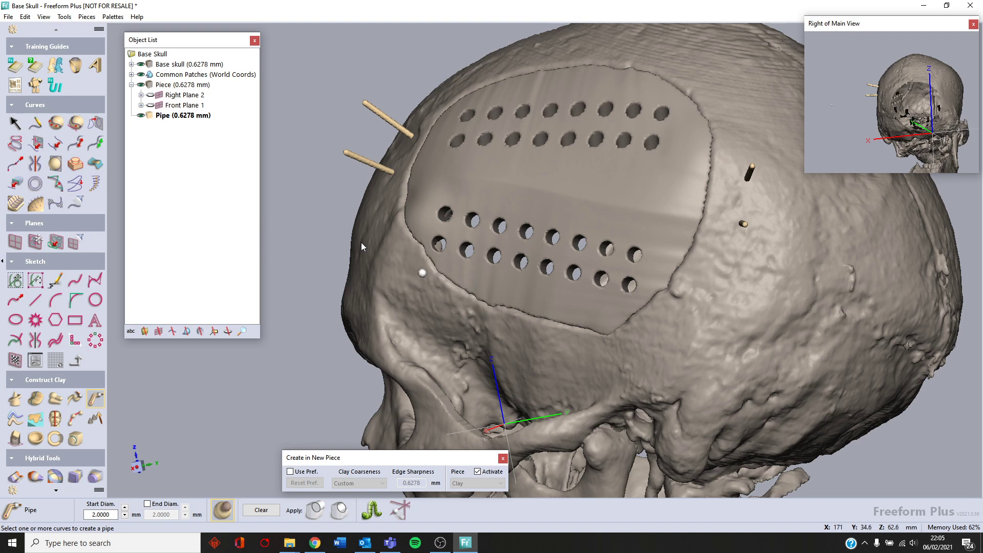
middle_click_drag(420, 274, 648, 236)
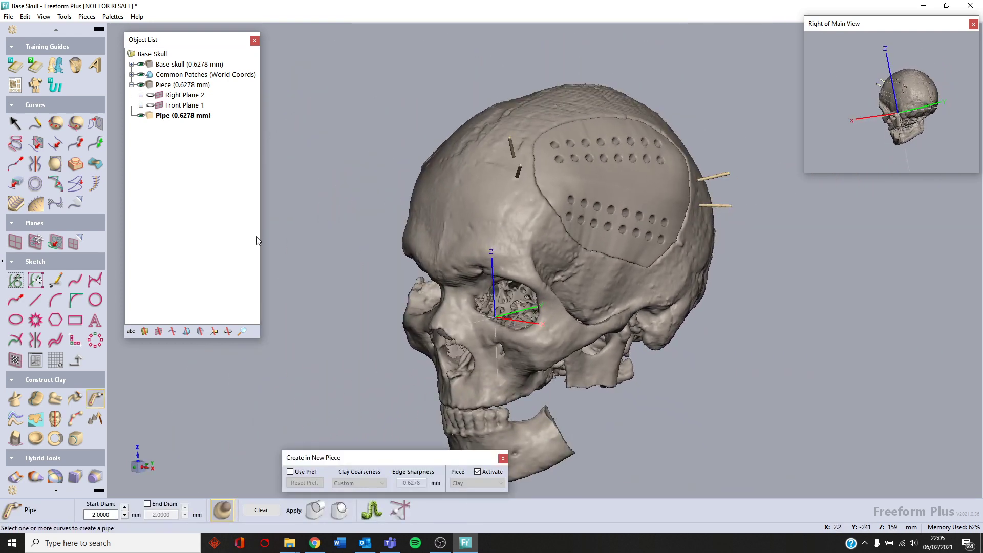
middle_click_drag(288, 238, 382, 187)
Step: Make the Base skull the active piece
right_click(149, 65)
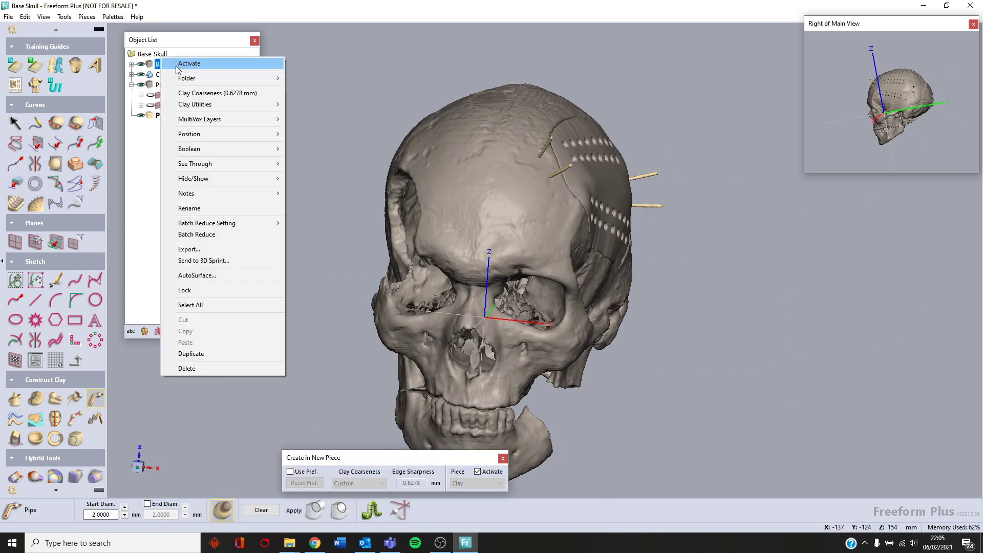
left_click(177, 62)
key("t")
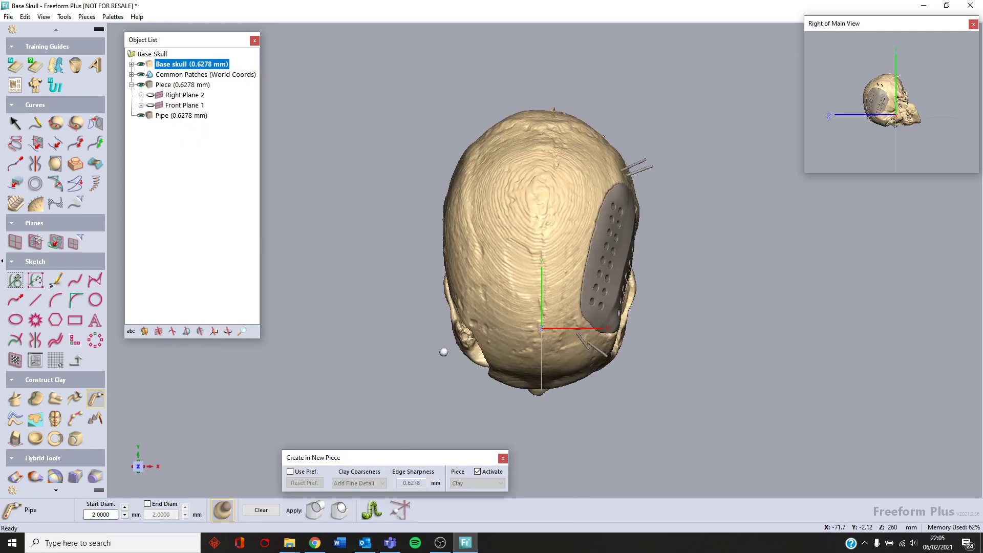
Step: Check whether the plate piece's Right Plane 2 or Front Plane 1 lies on the skull's midline
middle_click_drag(440, 351, 272, 249)
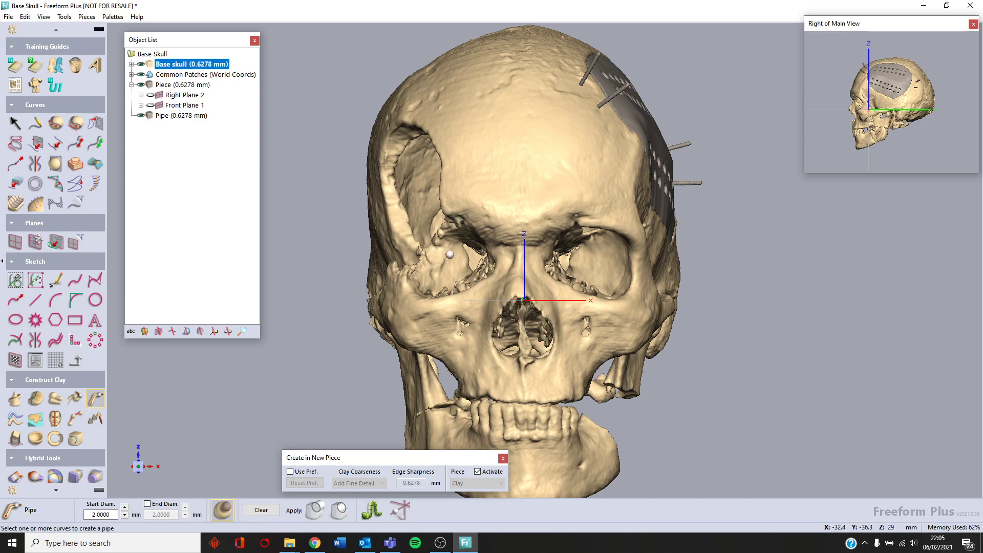
middle_click_drag(279, 249, 279, 249)
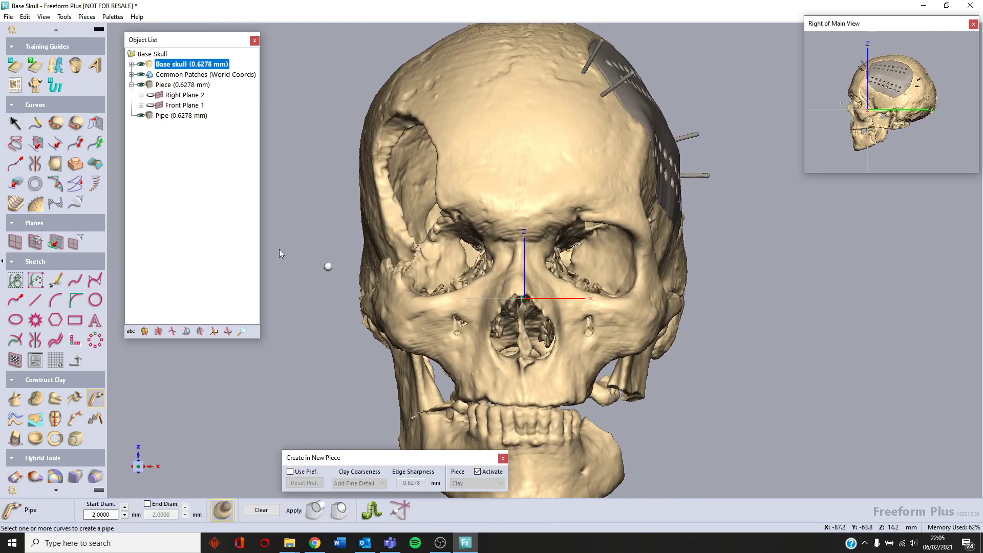
middle_click_drag(279, 249, 279, 249)
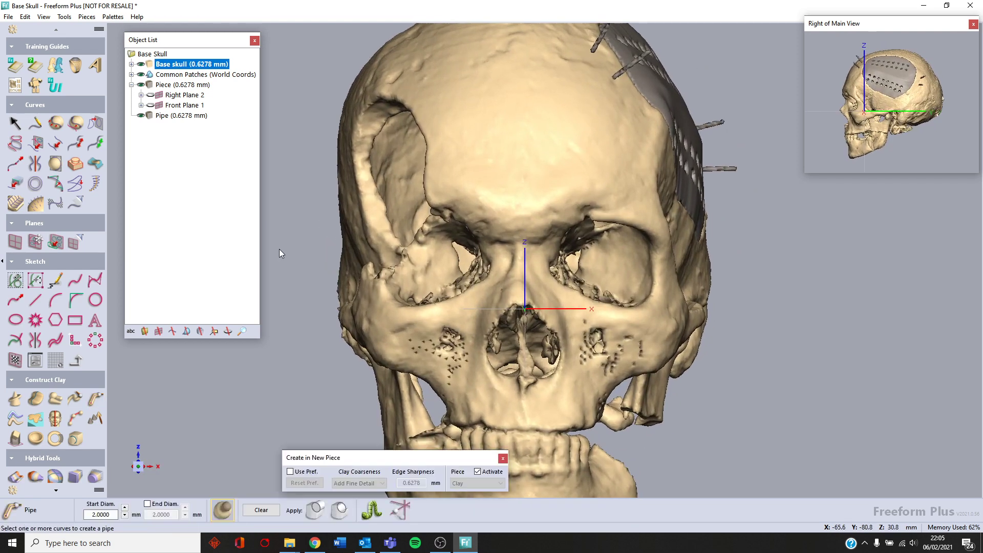
left_click(149, 93)
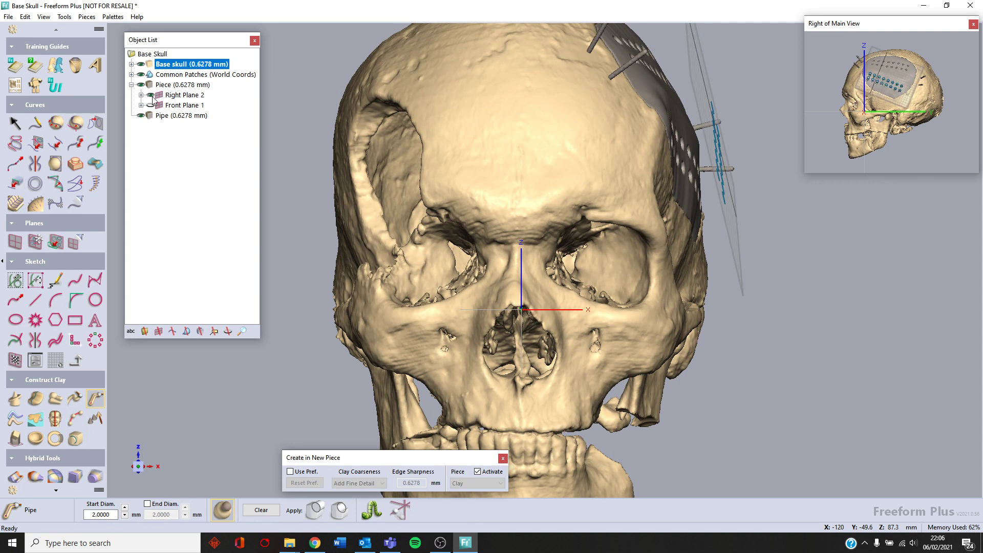
right_click(156, 106)
key("Escape")
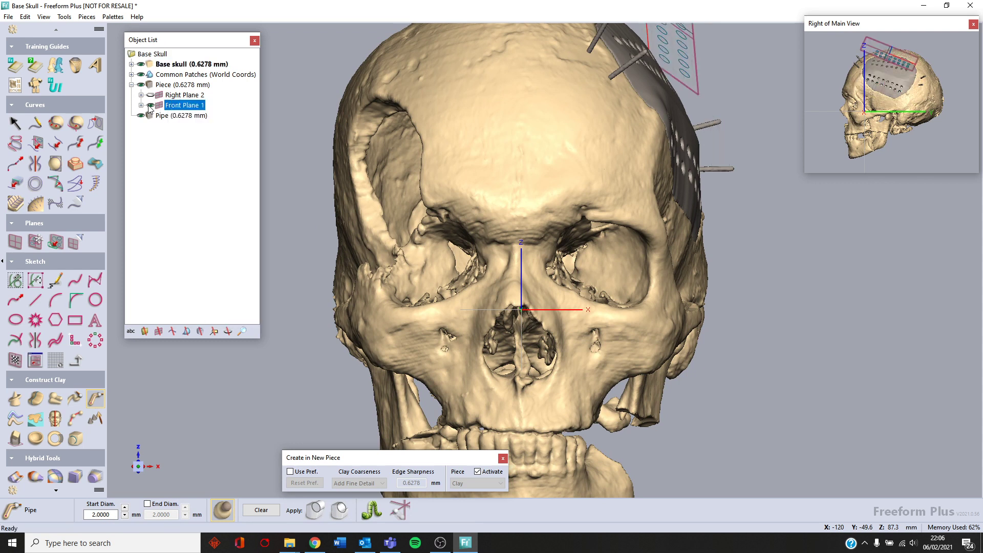
Step: Show the Base skull's Right Plane 1 and collapse the plate piece's entries in the object list
left_click(131, 65)
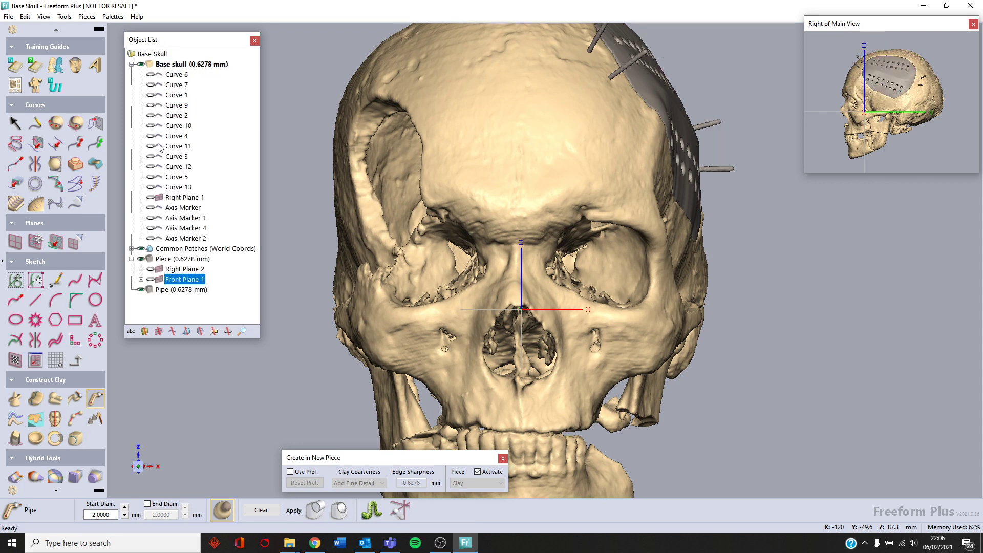
left_click(150, 197)
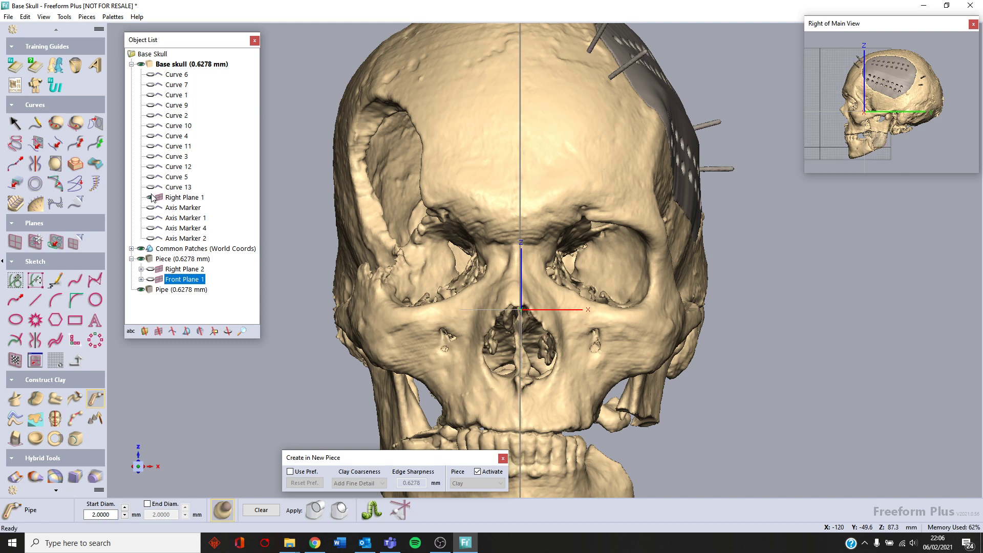
left_click(132, 259)
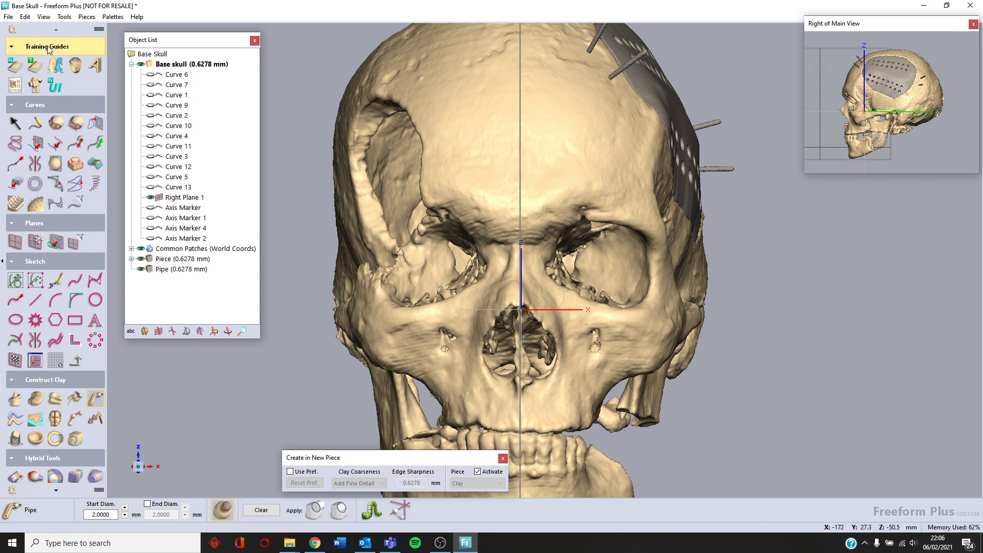
Step: Start Select Clay with the ball brush and enlarge the brush diameter to about 38.8 mm
left_click(56, 493)
left_click(55, 493)
left_click(55, 493)
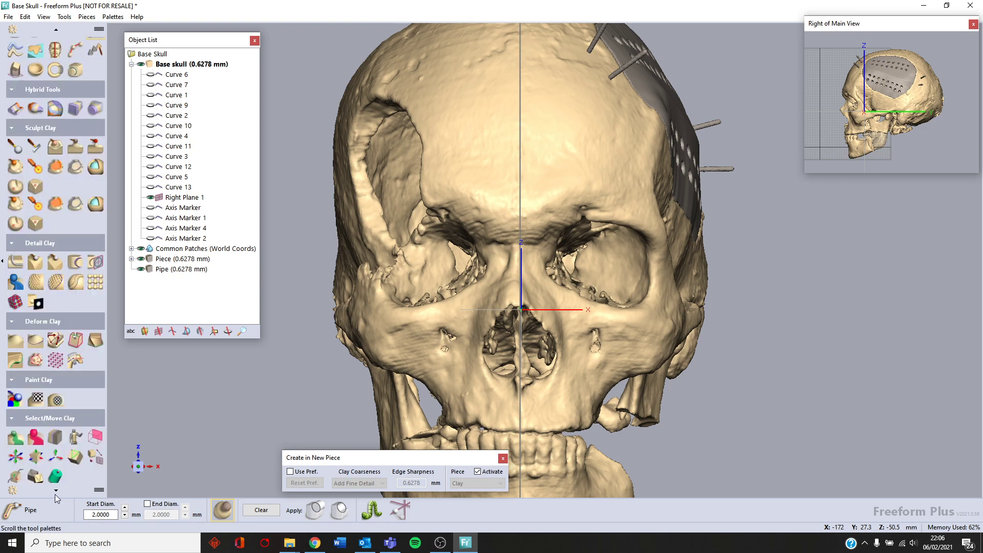
left_click(56, 493)
left_click(12, 407)
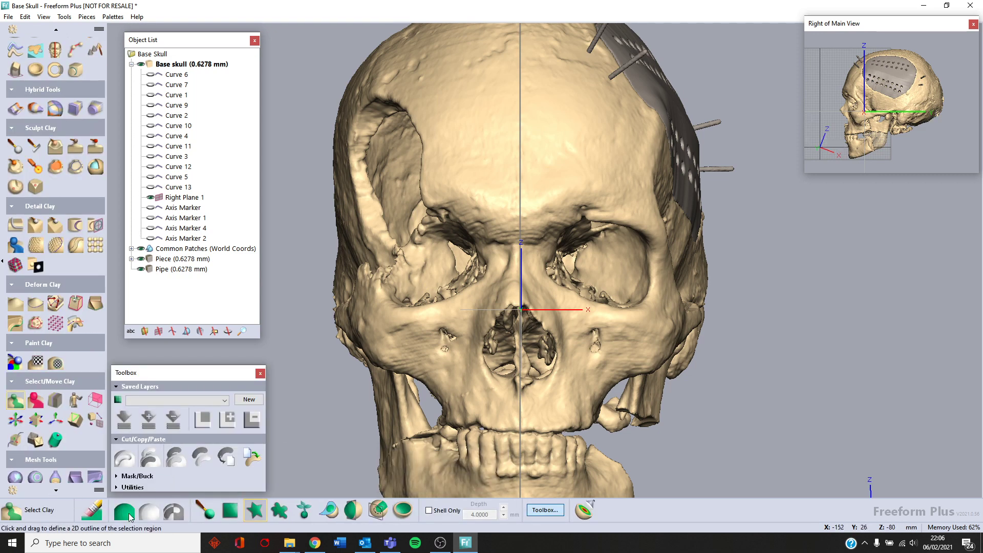
left_click(208, 512)
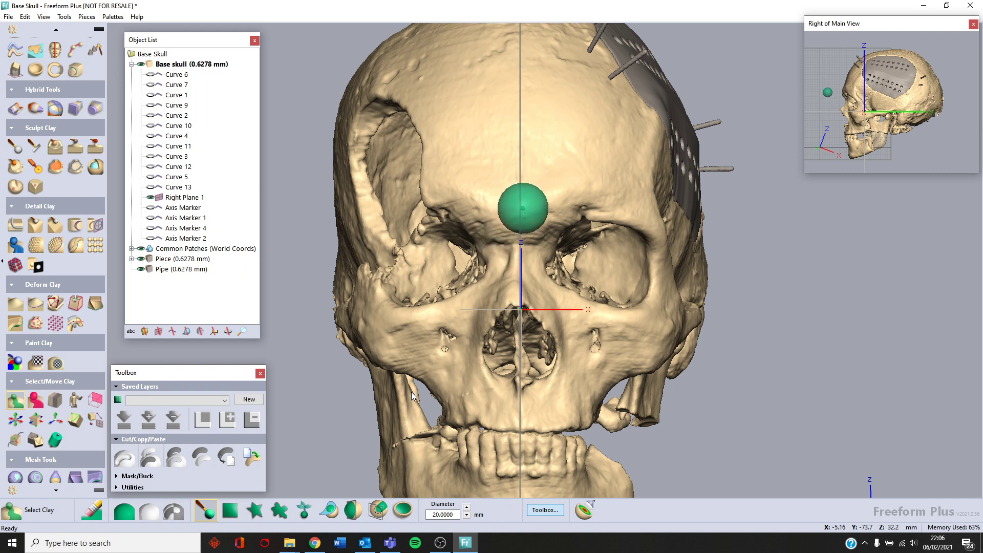
key("plus")
key("plus")
key("plus")
key("plus")
key("plus")
key("plus")
key("plus")
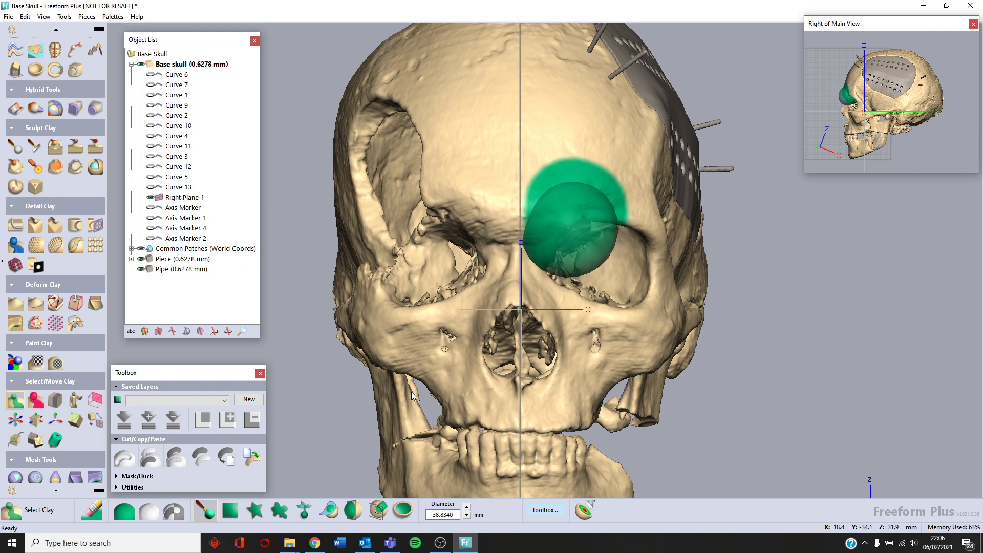
Step: Paint a clay selection over the intact side's forehead, brow, outer orbital rim, cheekbone and temple, staying beside the midline plane
mouse_move(591, 210)
left_mouse_down()
mouse_move(626, 213)
mouse_move(665, 256)
left_mouse_up()
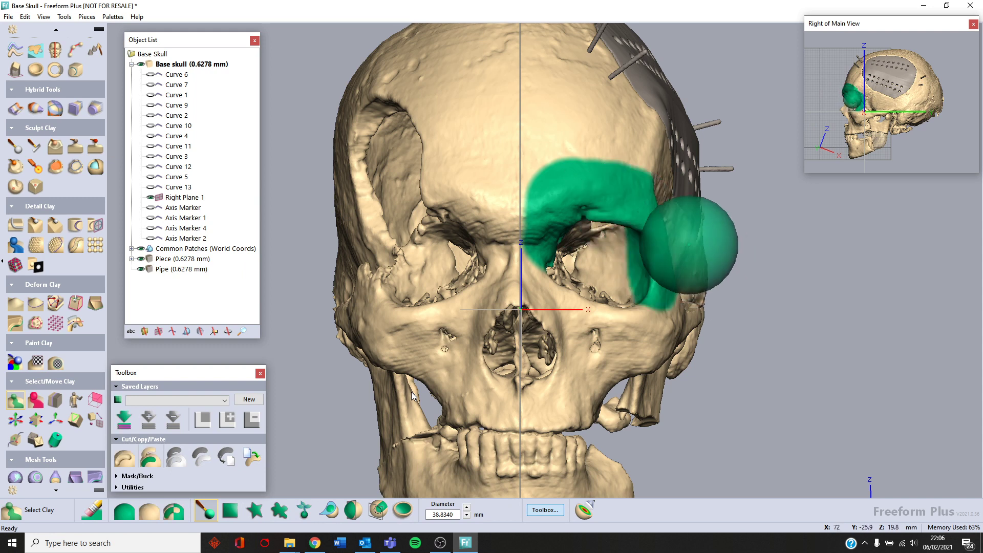
left_click_drag(623, 174, 577, 175)
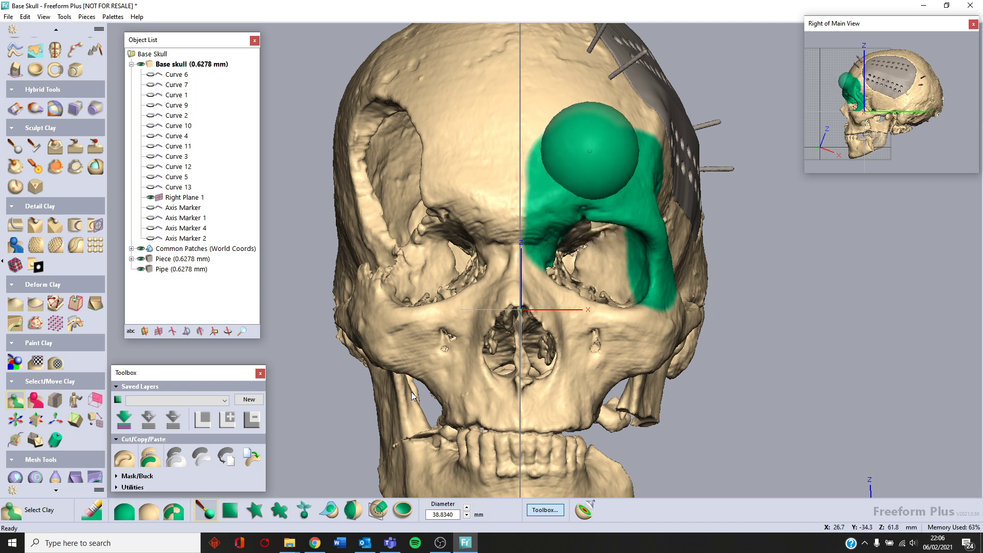
mouse_move(581, 105)
left_mouse_down()
mouse_move(566, 110)
mouse_move(588, 142)
mouse_move(665, 162)
mouse_move(680, 202)
mouse_move(676, 192)
left_mouse_up()
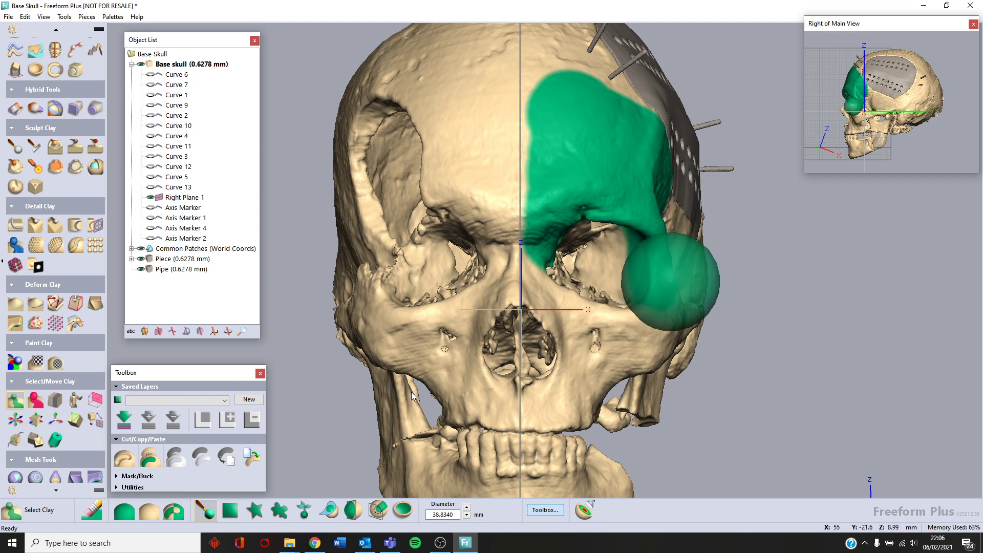
left_click_drag(656, 299, 667, 279)
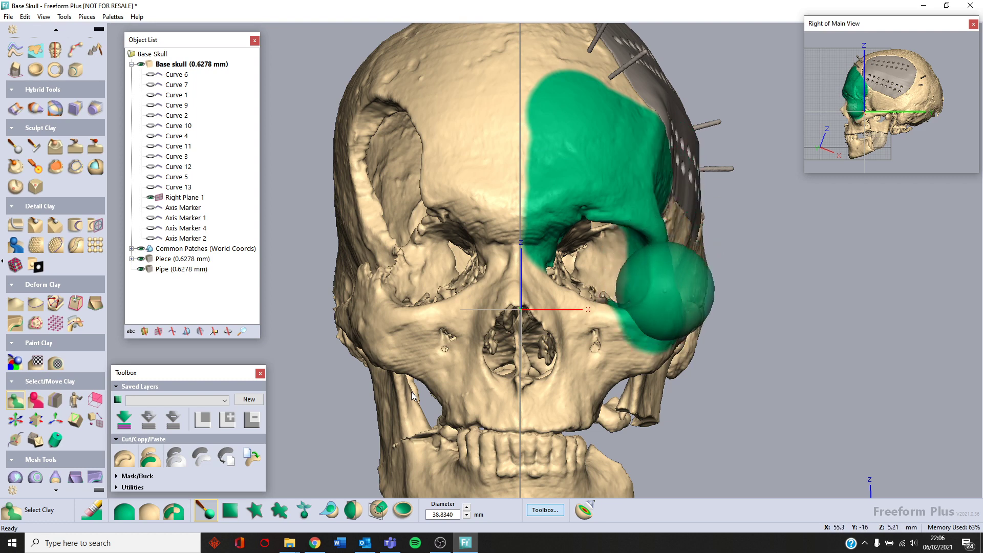
key("ctrl+Right")
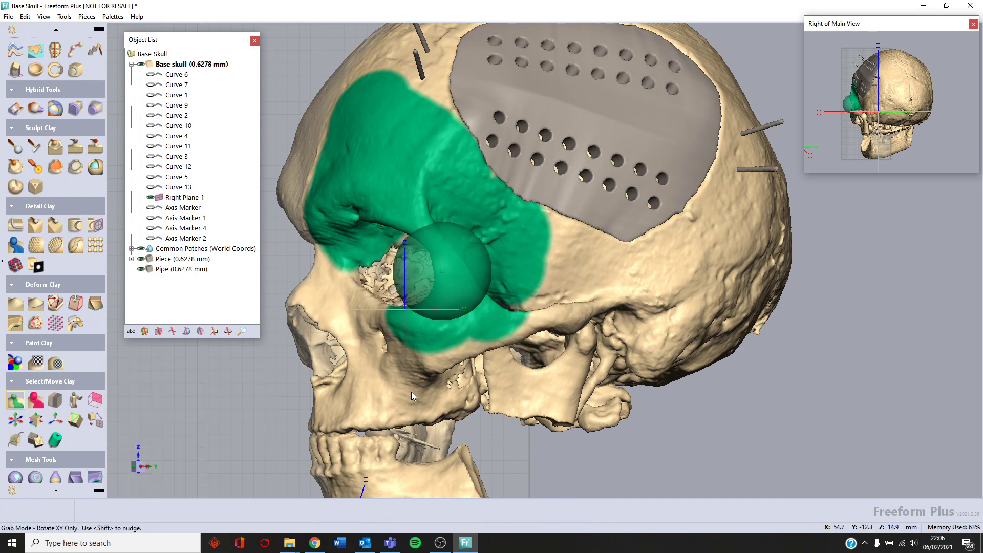
middle_click_drag(451, 269, 502, 261)
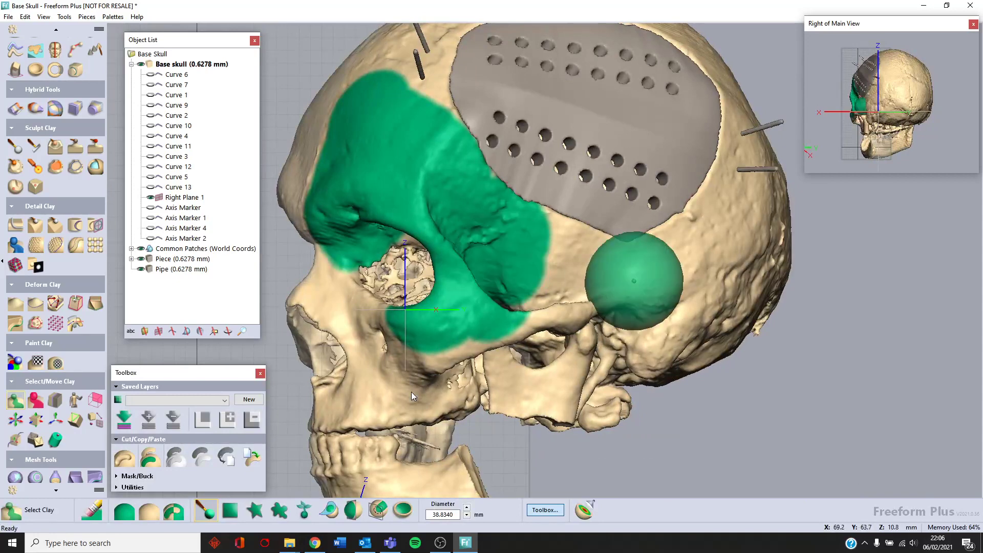
mouse_move(550, 293)
left_mouse_down()
mouse_move(452, 339)
mouse_move(527, 308)
left_mouse_up()
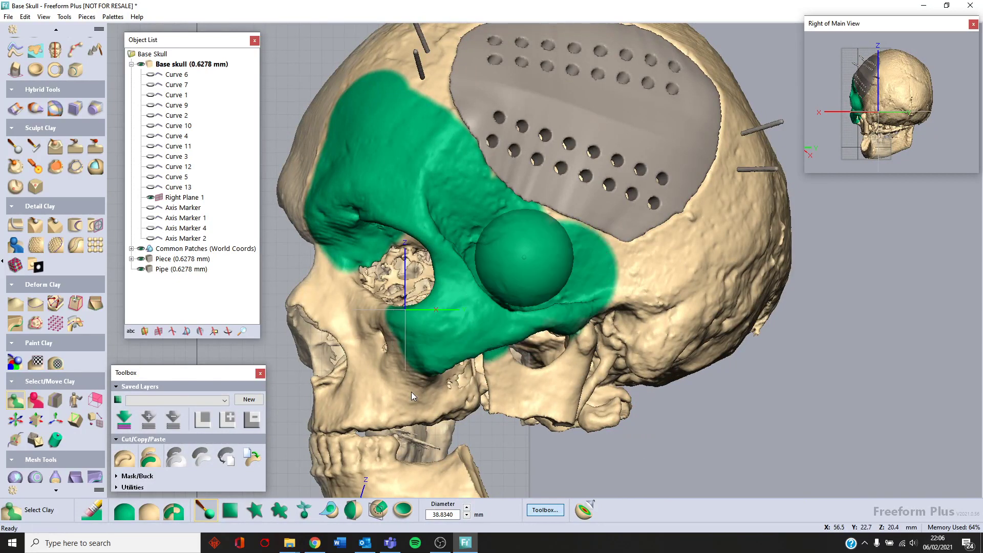
Step: Copy the selected clay and paste it in place as a new piece, hiding the Pipe piece
middle_click_drag(450, 307, 615, 304)
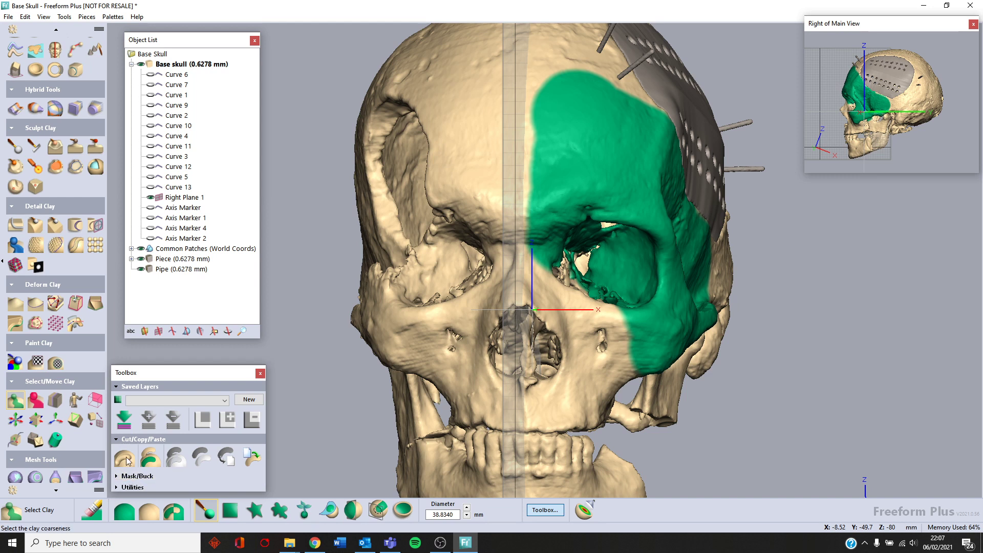
left_click(154, 455)
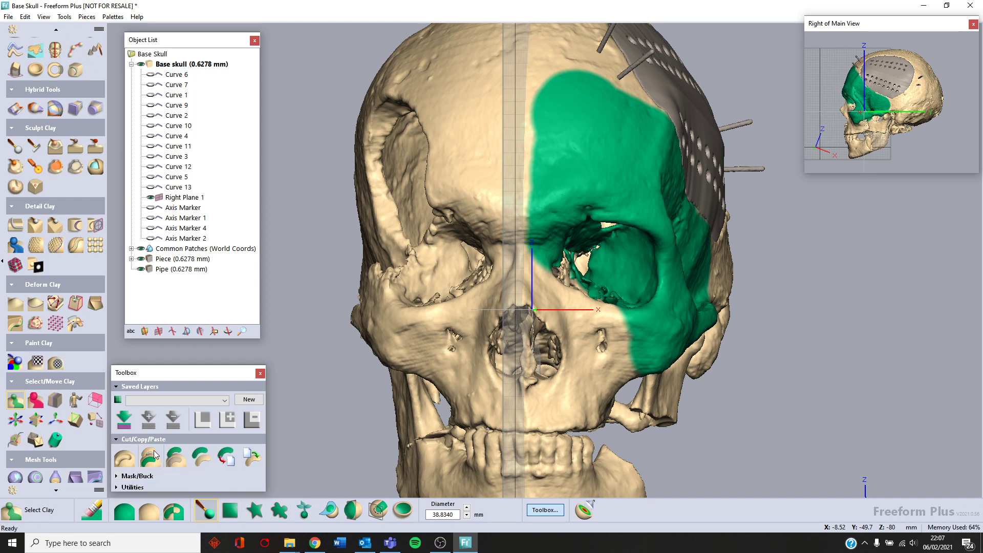
left_click(175, 458)
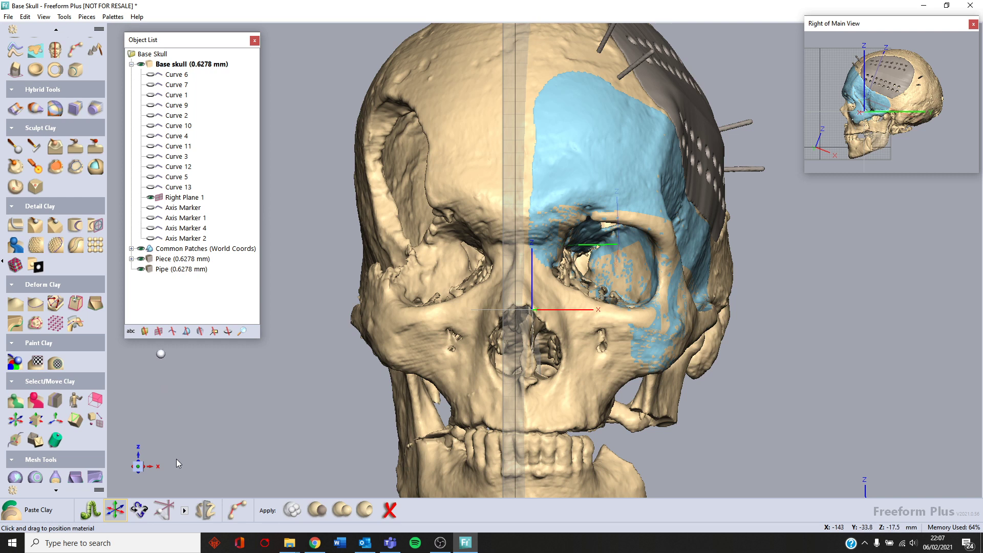
left_click(140, 270)
left_click(140, 259)
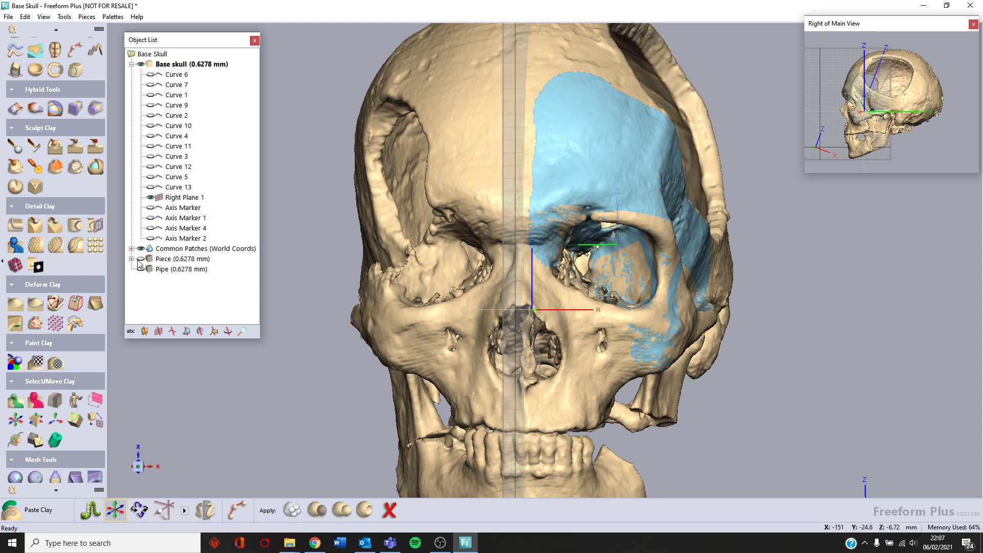
left_click(140, 259)
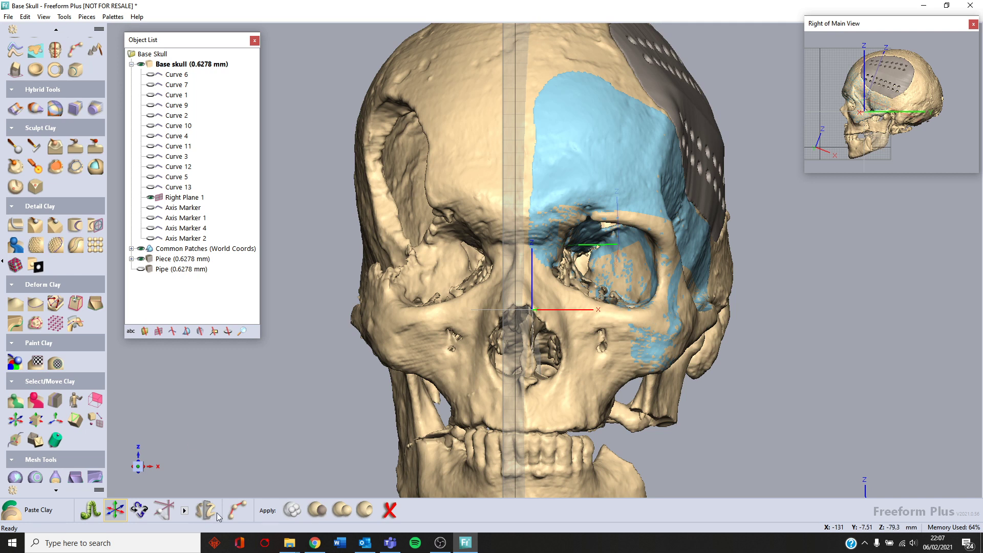
left_click(323, 511)
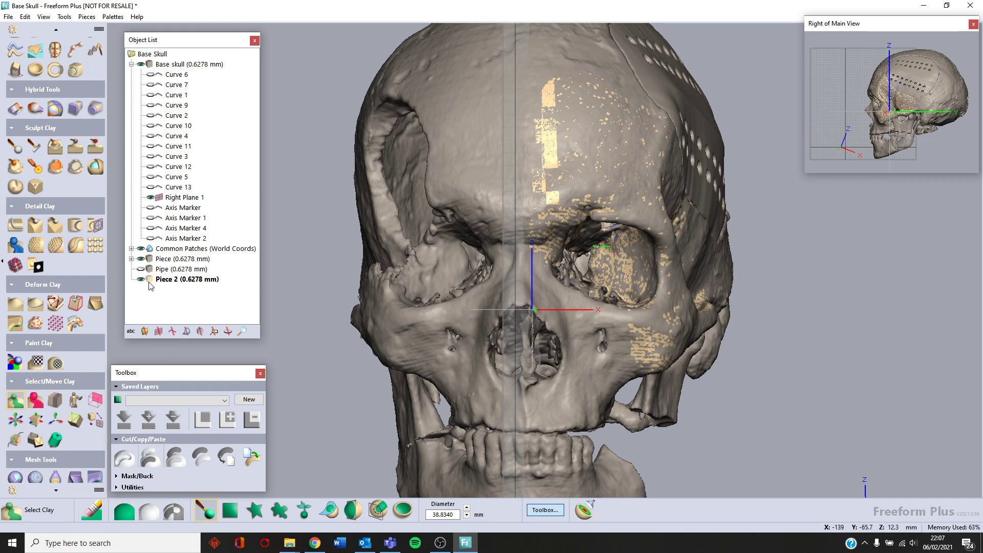
Step: Mirror the entire pasted piece across Right Plane 1 with Mirror Clay, previewing it before applying
left_click(60, 50)
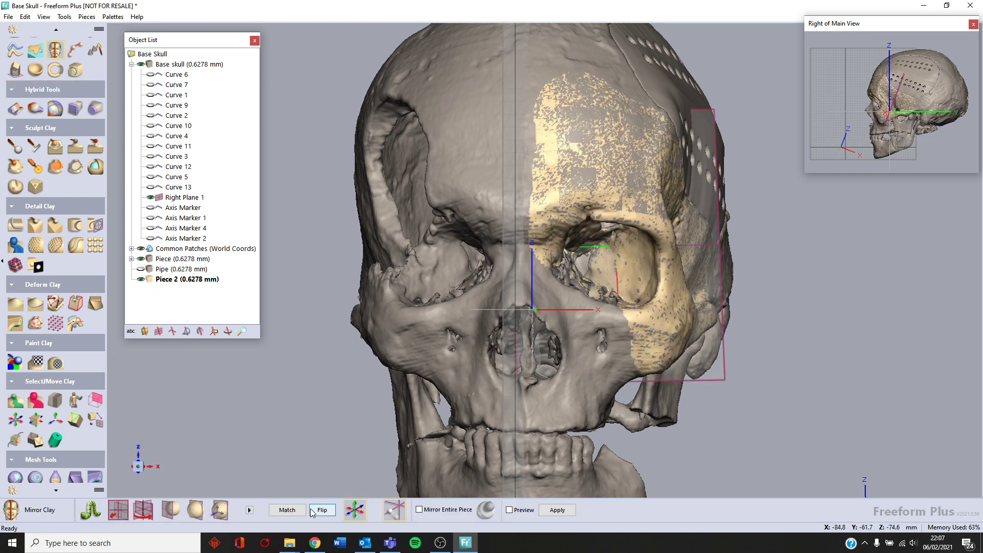
left_click(287, 510)
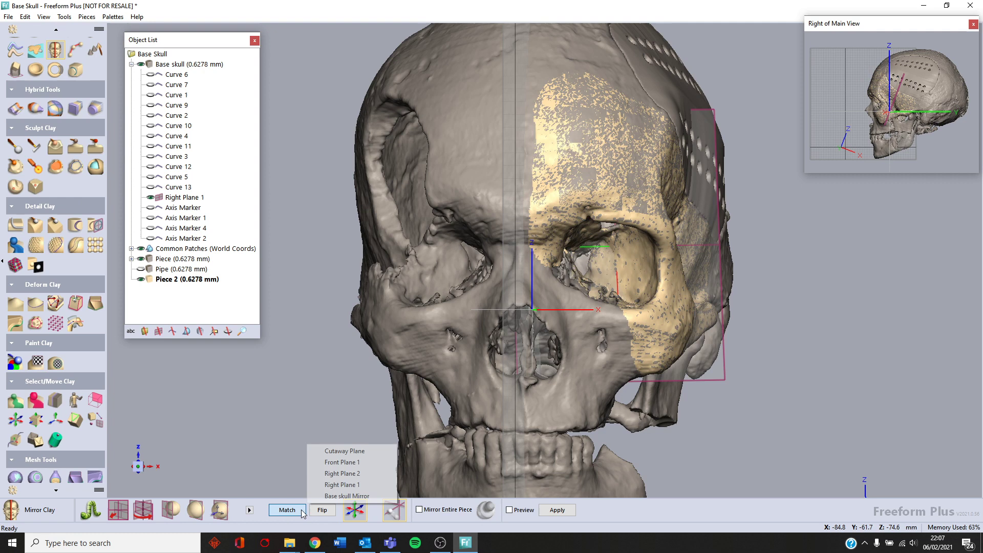
left_click(364, 485)
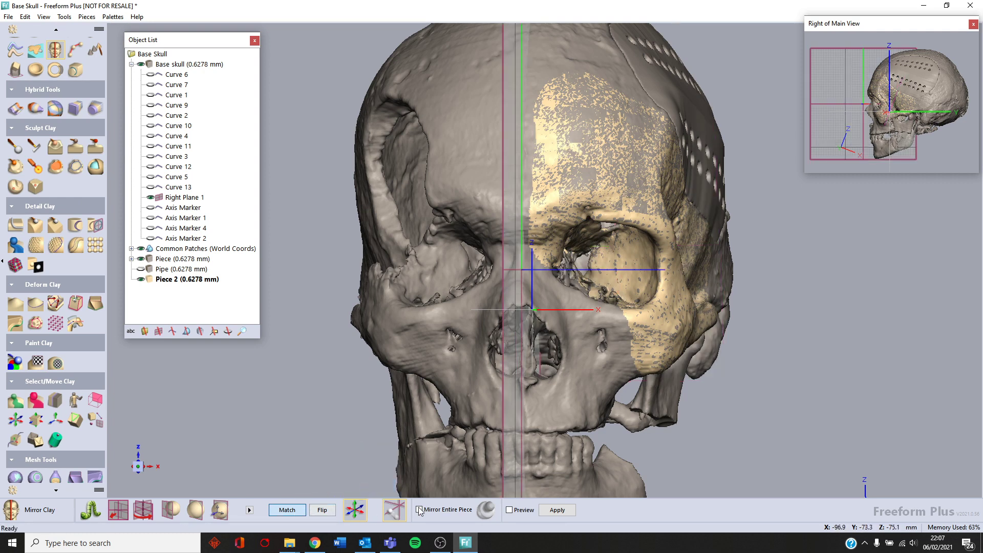
left_click(509, 510)
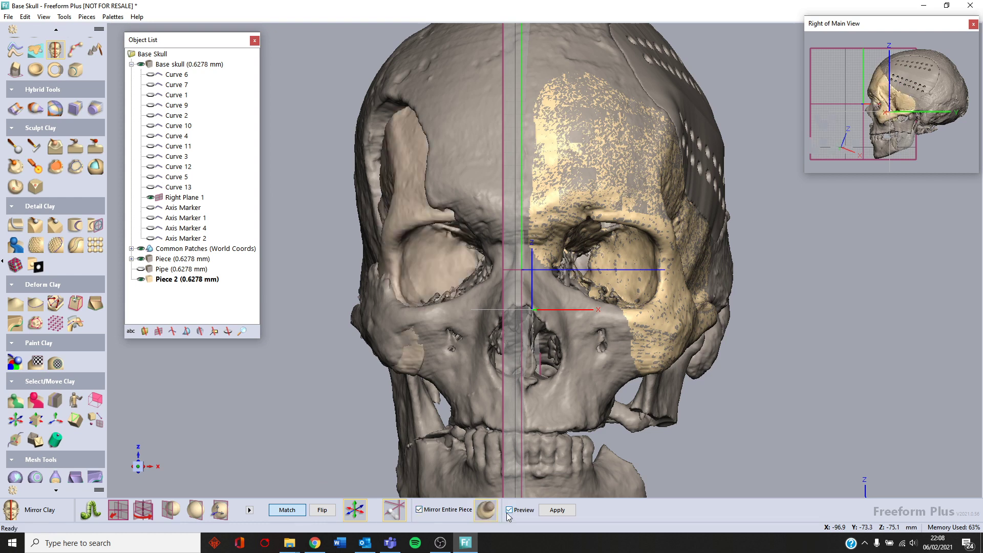
left_click(547, 512)
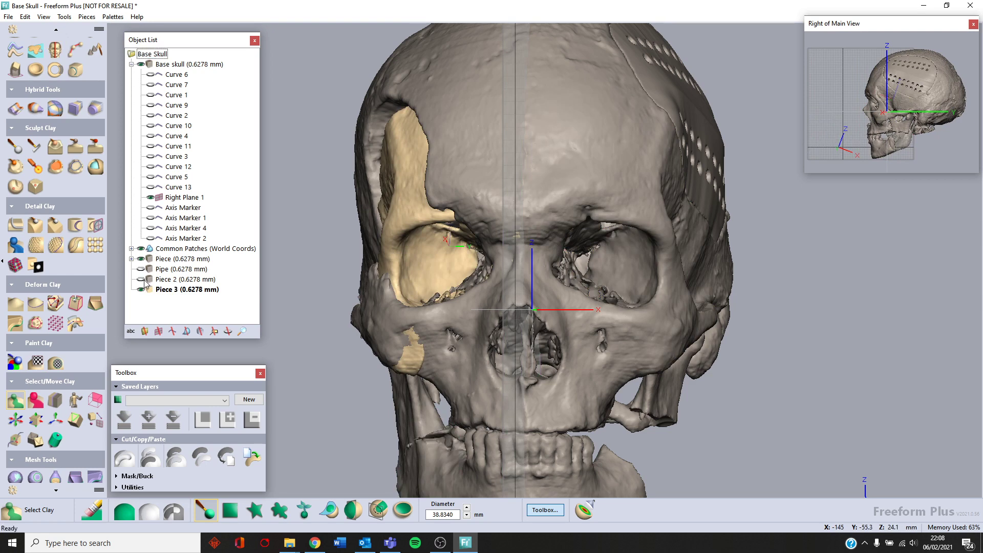
Step: Reposition Piece 3 slightly outward from the skull so it overlays the damaged orbit, brow and cheekbone
mouse_move(384, 348)
middle_mouse_down()
mouse_move(476, 343)
mouse_move(529, 365)
mouse_move(400, 352)
middle_mouse_up()
left_click_drag(400, 351, 543, 341)
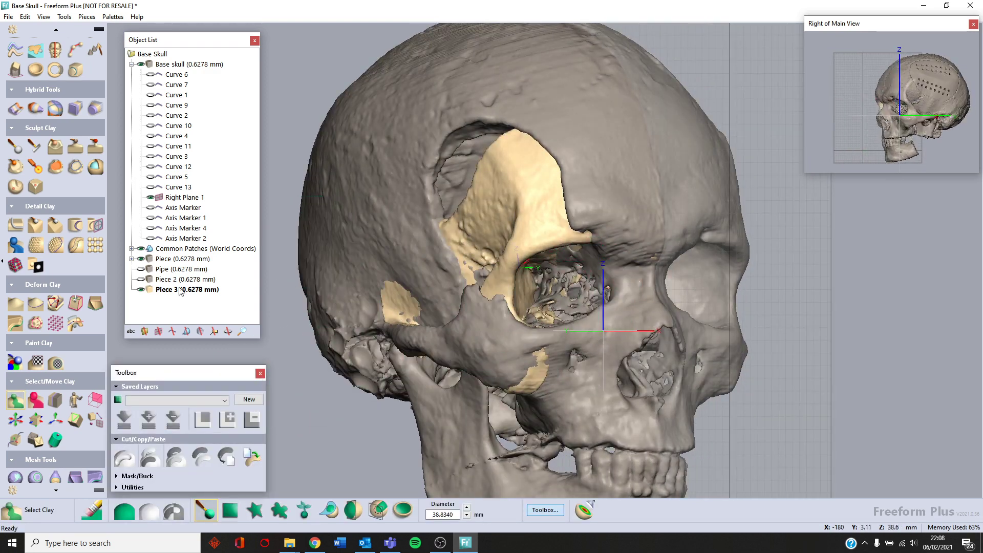
left_click(36, 421)
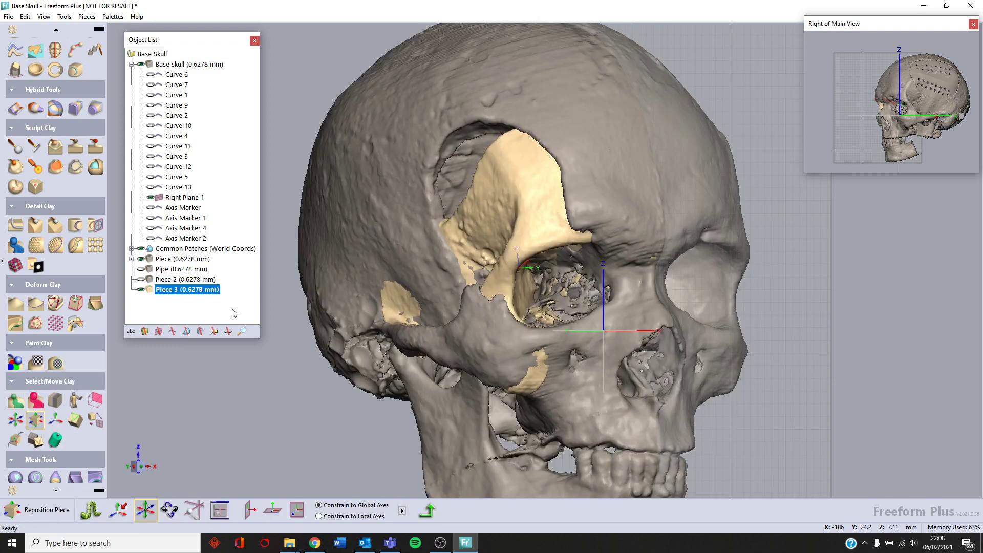
left_click_drag(516, 263, 516, 242)
middle_click_drag(582, 326, 469, 321)
left_click_drag(491, 210, 501, 217)
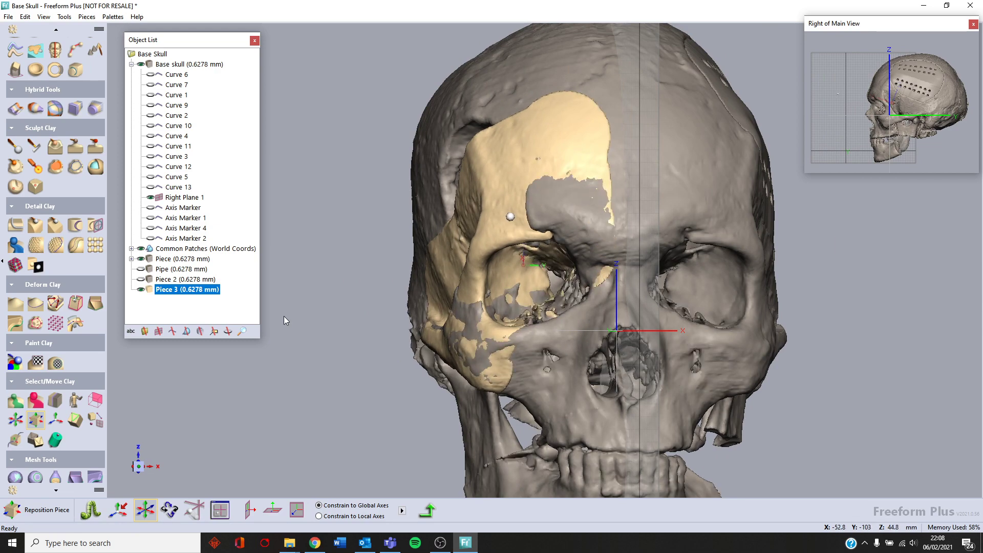
Step: Set the Tug diameter to about 40.8 mm and reshape Piece 3 at the outer orbit, rear temple edge and upper forehead edge
middle_click_drag(508, 218, 632, 217)
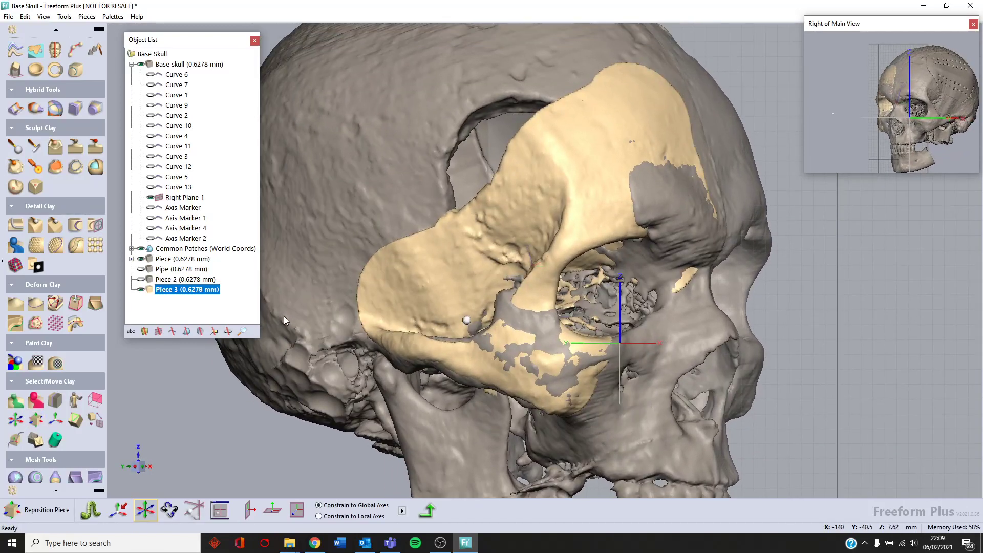
mouse_move(460, 319)
middle_mouse_down()
mouse_move(761, 319)
mouse_move(440, 323)
mouse_move(466, 326)
middle_mouse_up()
key("r")
left_click(17, 306)
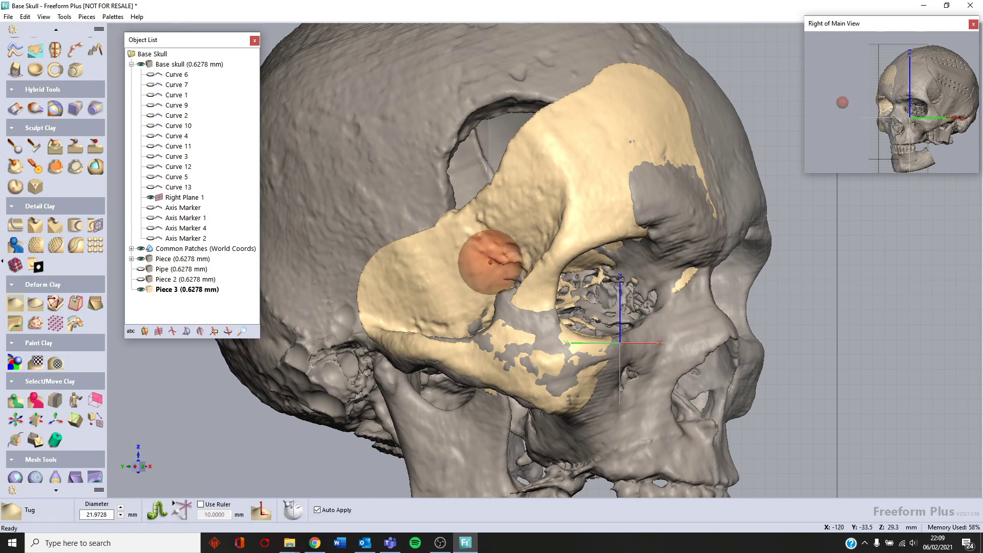
key("plus")
key("plus")
key("plus")
key("plus")
key("plus")
key("plus")
key("plus")
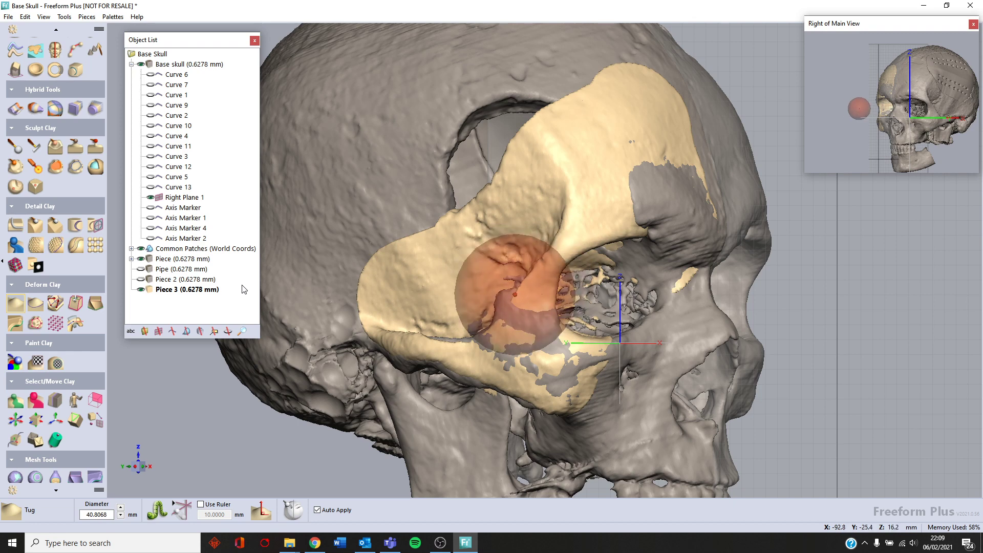
left_click_drag(532, 290, 526, 285)
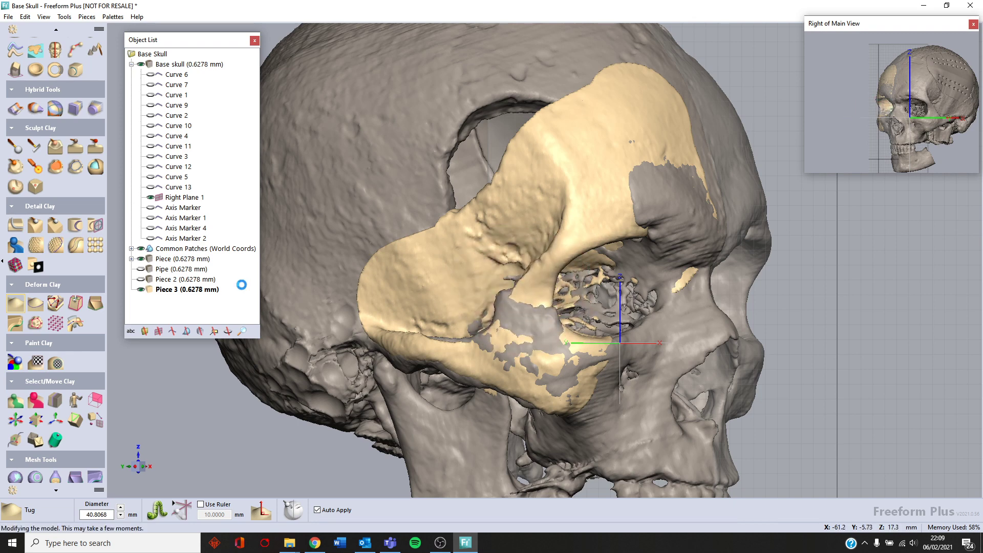
left_click_drag(464, 196, 465, 203)
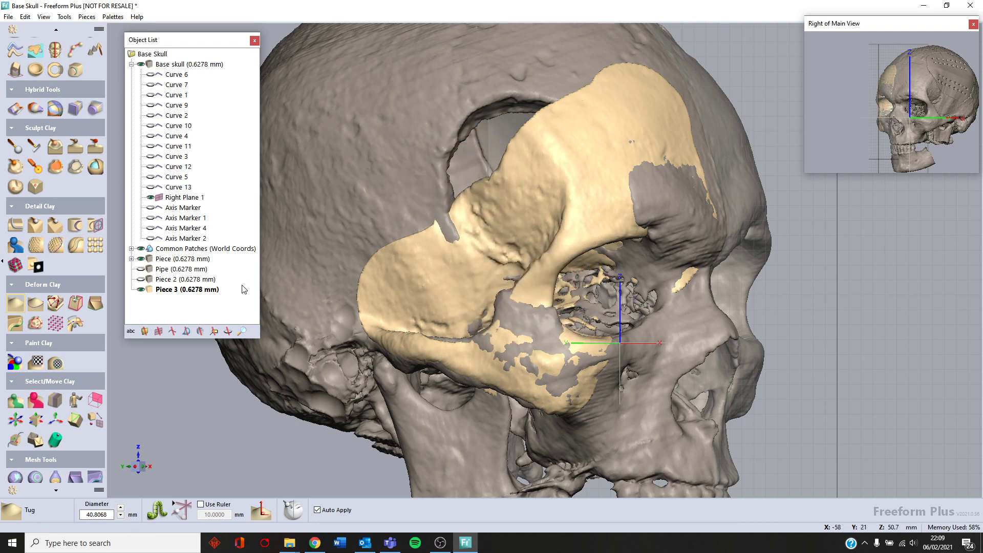
left_click_drag(555, 117, 552, 120)
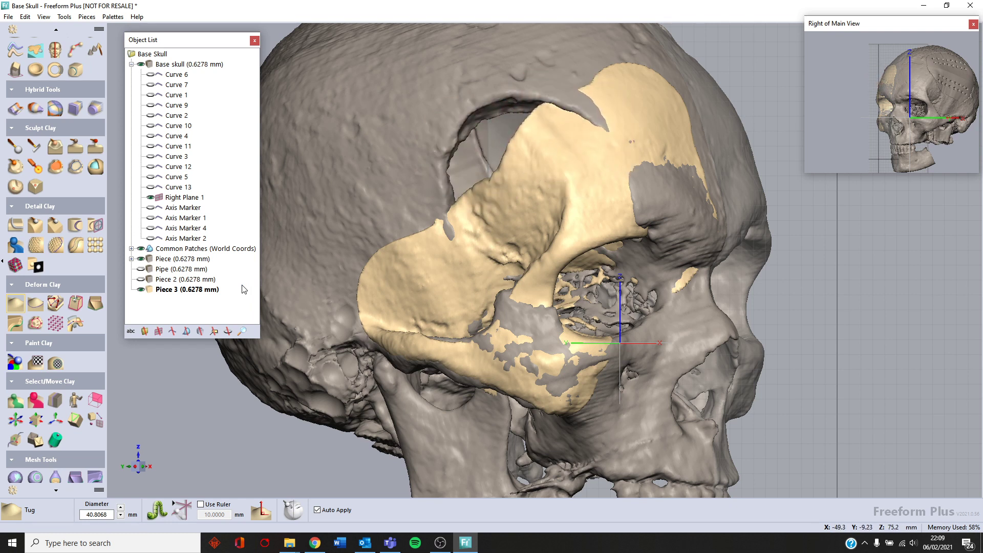
Step: Tug Piece 3's temple clay backward and upward to extend it across the skull opening
left_click_drag(488, 171, 478, 175)
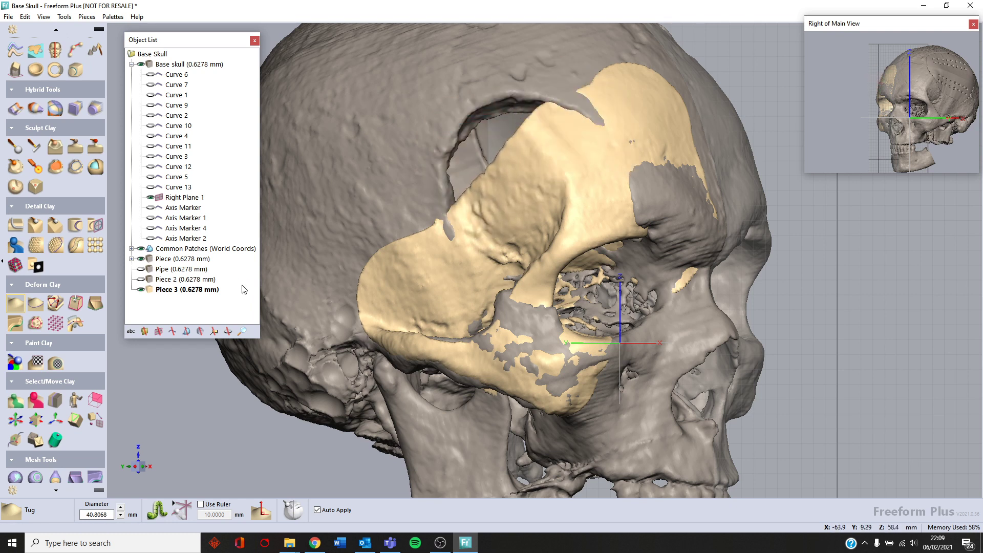
left_click_drag(451, 211, 450, 198)
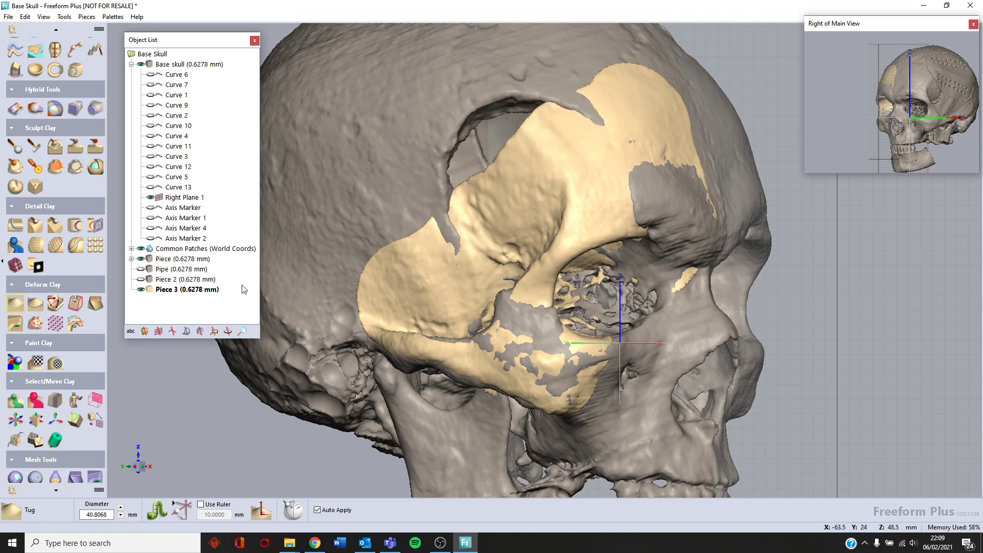
left_click_drag(515, 139, 506, 133)
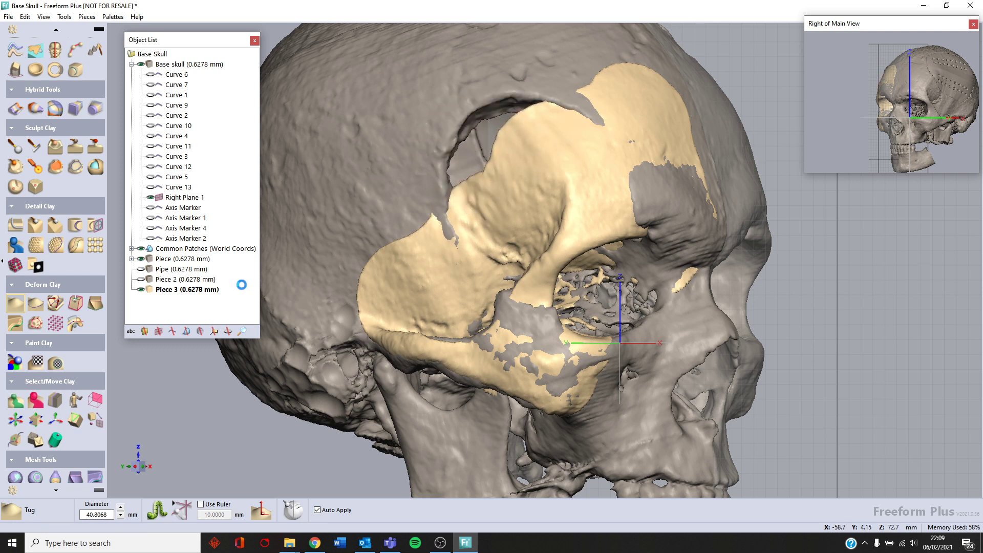
left_click_drag(465, 193, 459, 172)
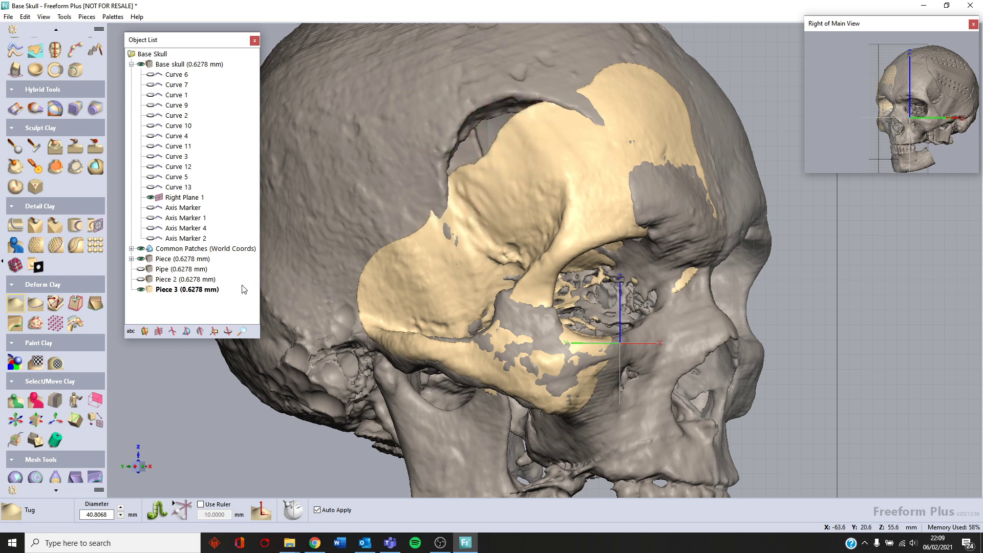
left_click_drag(503, 142, 489, 132)
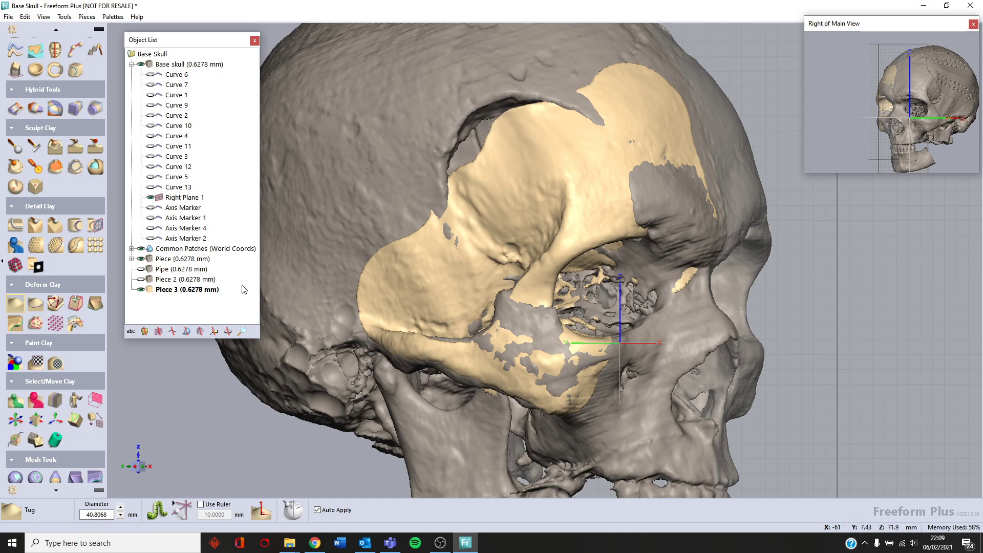
left_click_drag(470, 187, 461, 171)
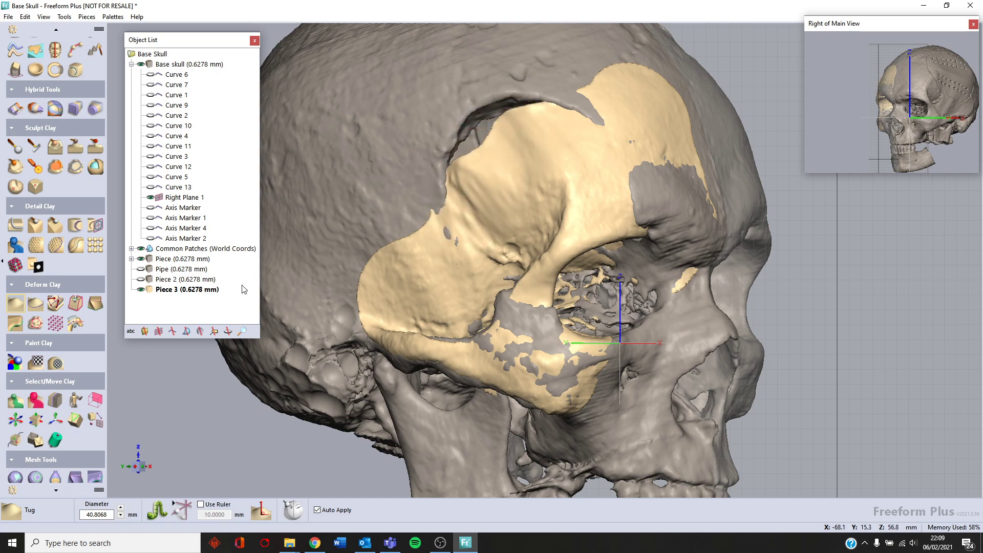
Step: Tug the upper and rear temple edges of Piece 3 to meet the rim of the skull opening
mouse_move(583, 232)
middle_mouse_down()
mouse_move(479, 233)
mouse_move(589, 232)
middle_mouse_up()
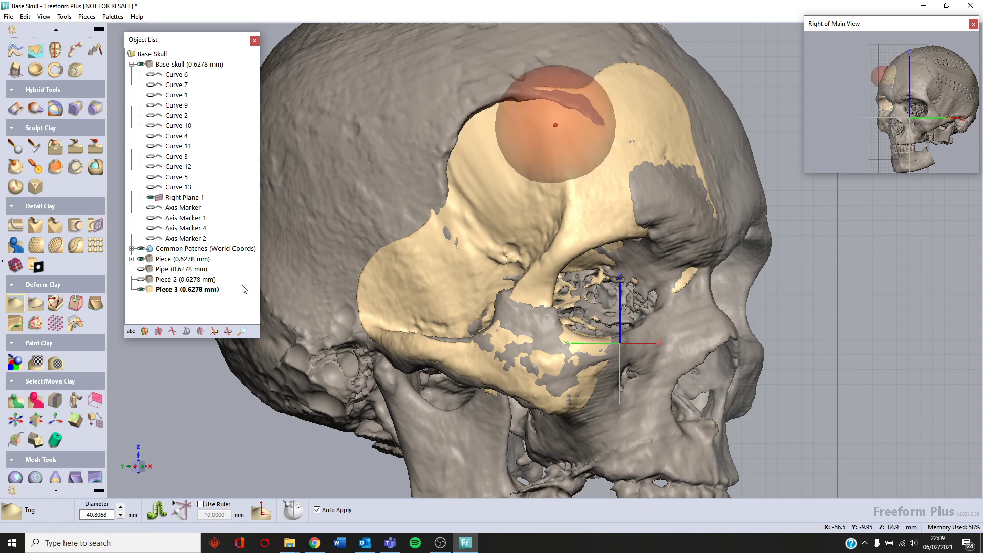
left_click_drag(555, 125, 523, 107)
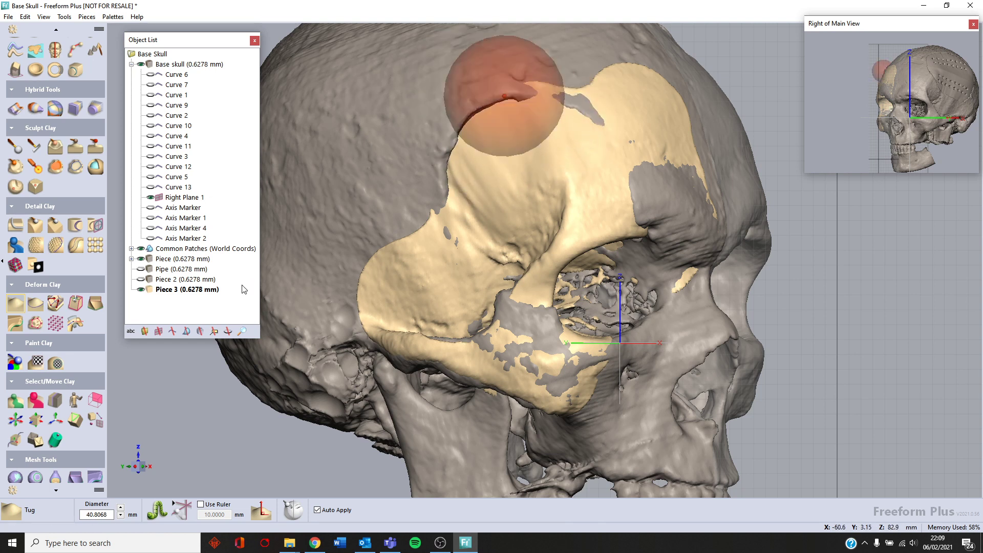
left_click_drag(487, 138, 485, 131)
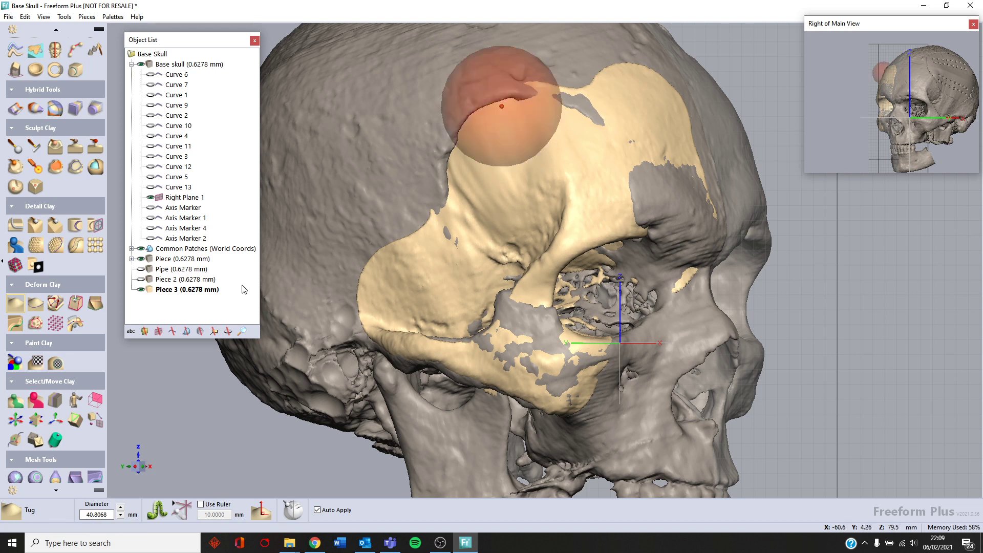
left_click_drag(546, 114, 543, 118)
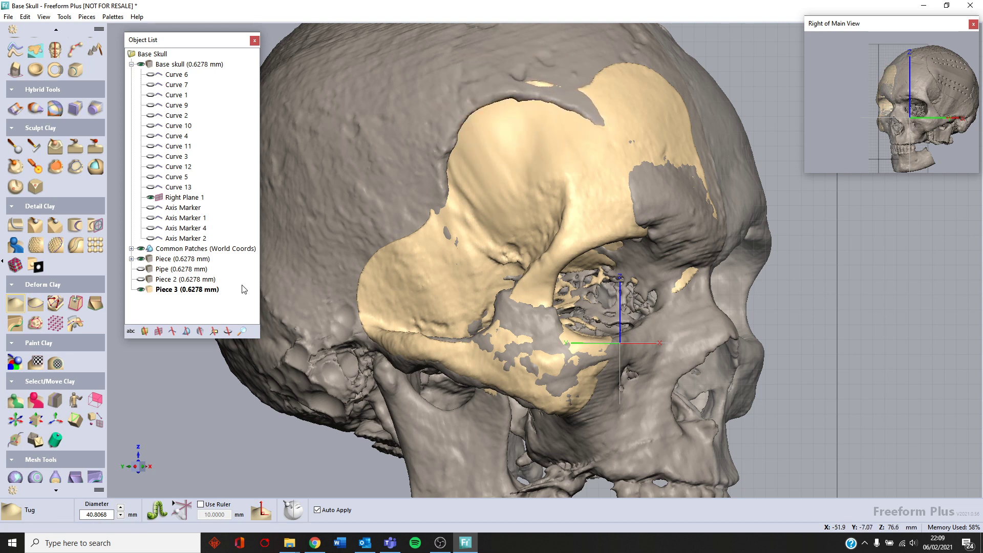
left_click_drag(436, 179, 439, 175)
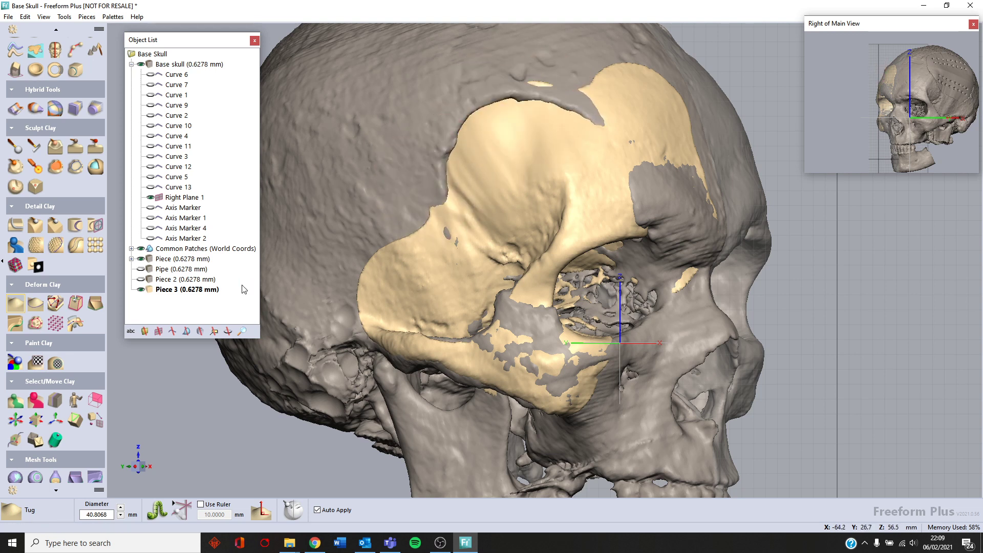
left_click_drag(466, 137, 470, 128)
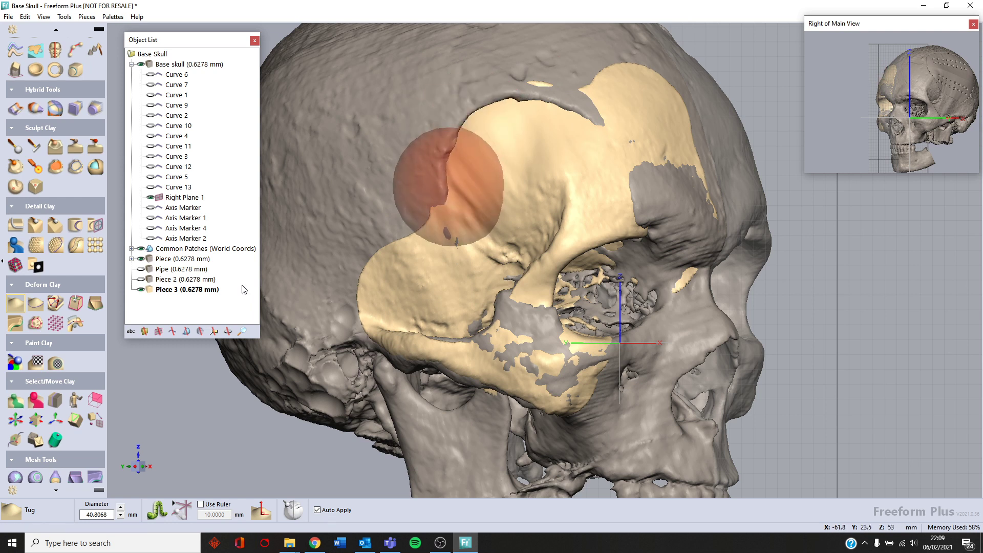
Step: Tug Piece 3's lower temple clay into the skull surface below the opening
left_click_drag(448, 187, 448, 202)
left_click_drag(420, 240, 424, 252)
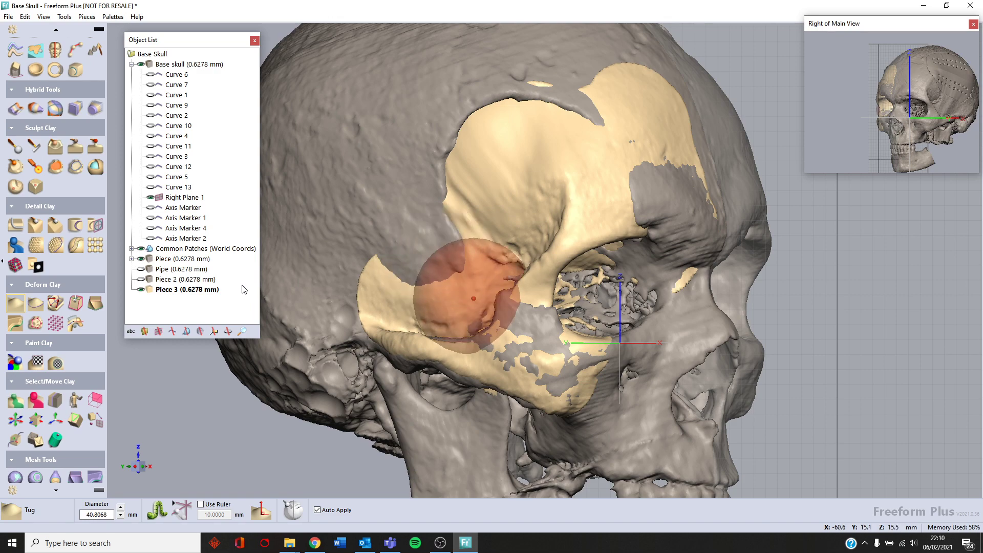
left_click_drag(468, 294, 464, 280)
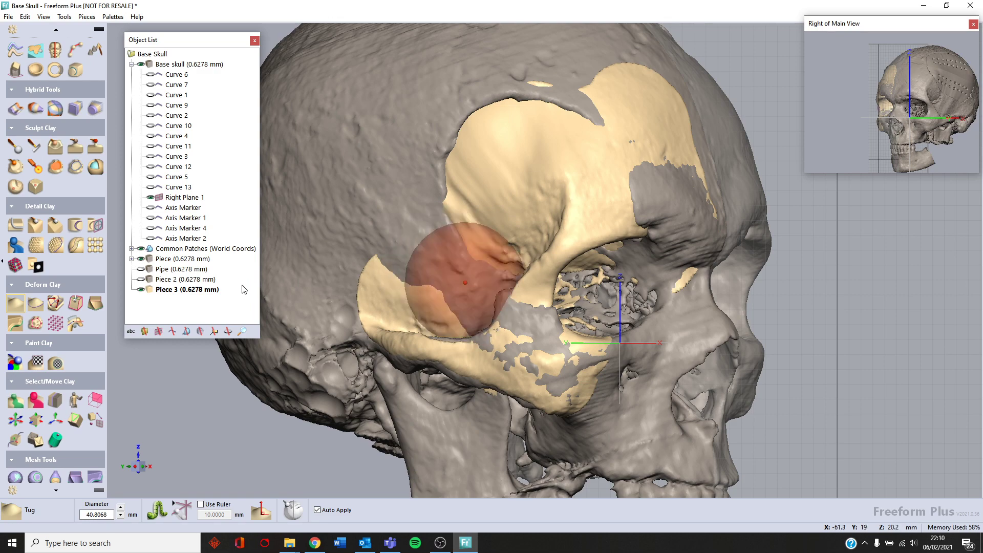
Step: Tug the temple clay outward from the front to match the skull's side contour
middle_click_drag(464, 281, 386, 272)
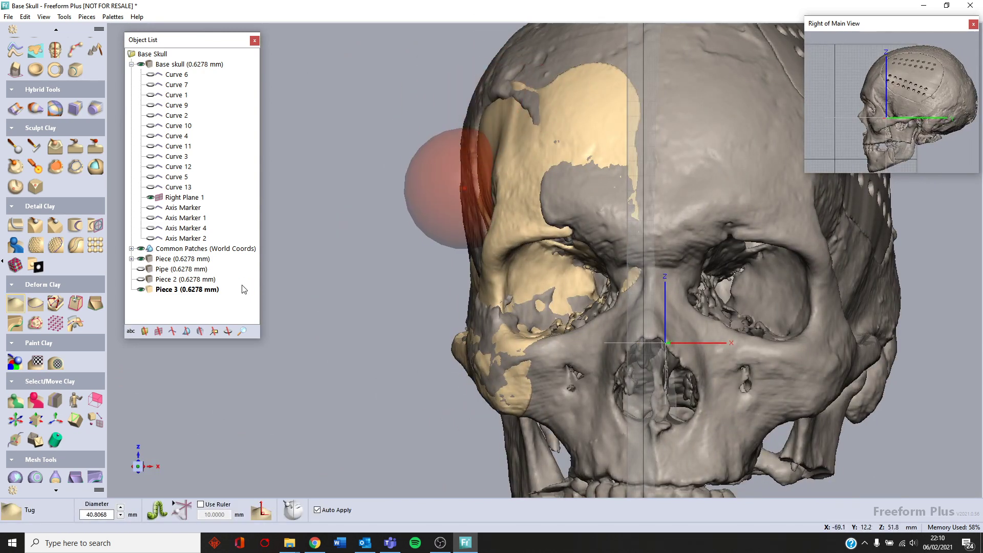
left_click_drag(484, 200, 479, 199)
left_click_drag(465, 146, 458, 146)
middle_click_drag(461, 142, 726, 141)
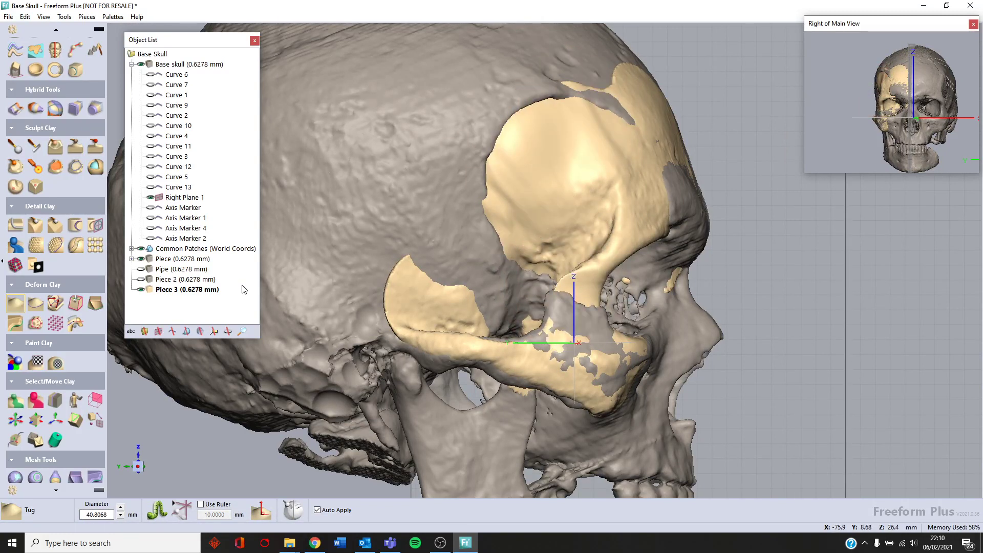
Step: Tug Piece 3's brow clay above the damaged orbit to blend it with the existing brow ridge
middle_click_drag(653, 335, 375, 329)
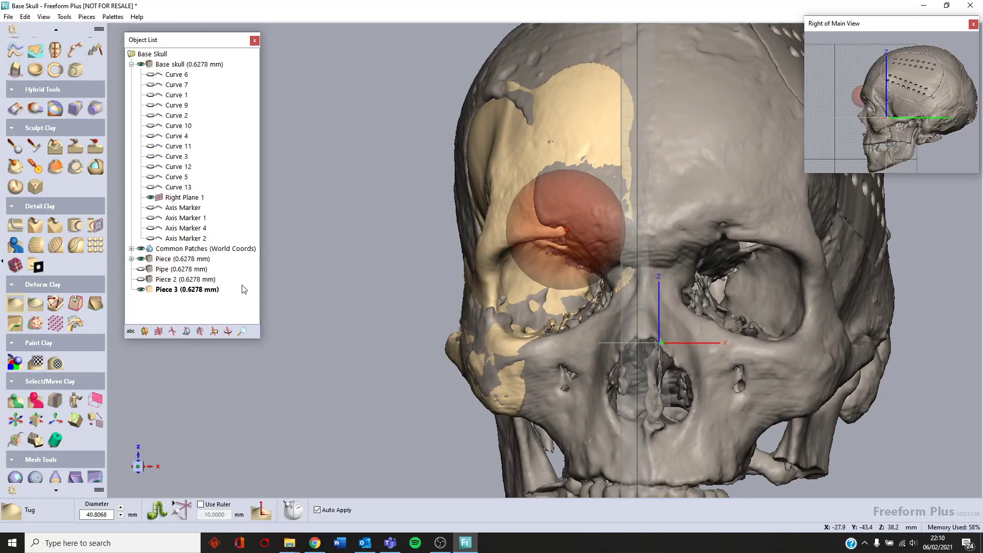
mouse_move(565, 224)
left_mouse_down()
mouse_move(565, 233)
mouse_move(549, 229)
left_mouse_up()
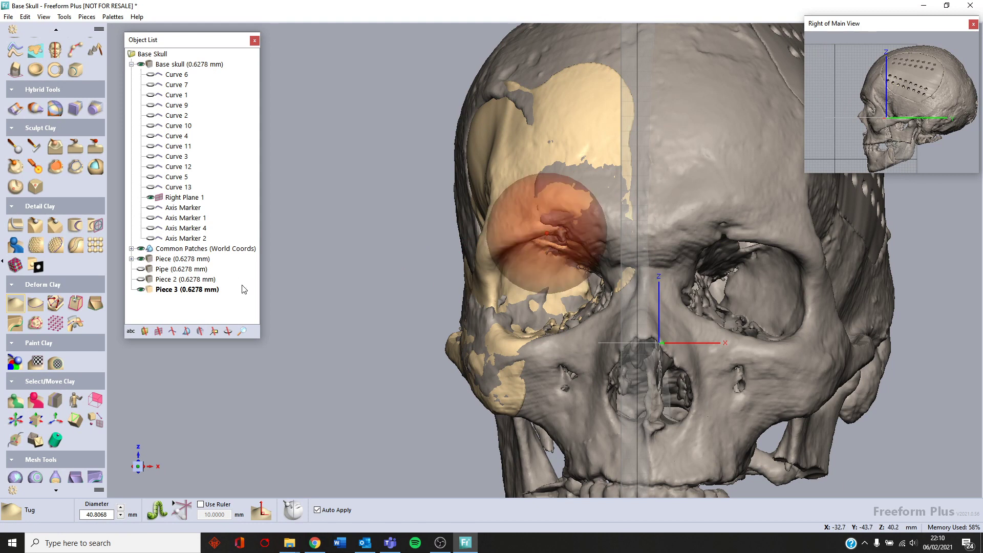
left_click_drag(495, 245, 541, 224)
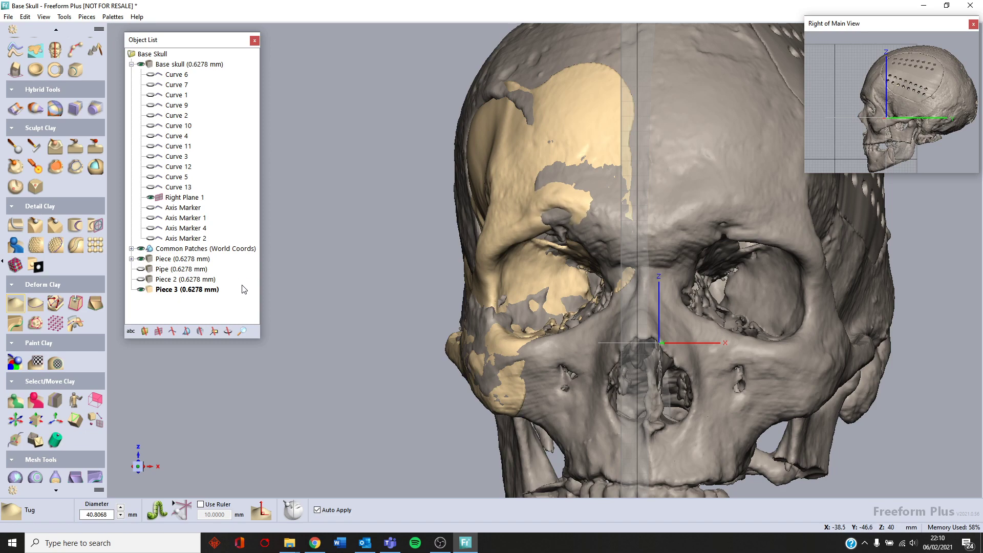
Step: Tug the clay at the outer orbital rim and above the zygomatic arch to refine the side fit
middle_click_drag(732, 302, 883, 297)
middle_click_drag(544, 259, 573, 260)
left_click_drag(573, 277, 604, 278)
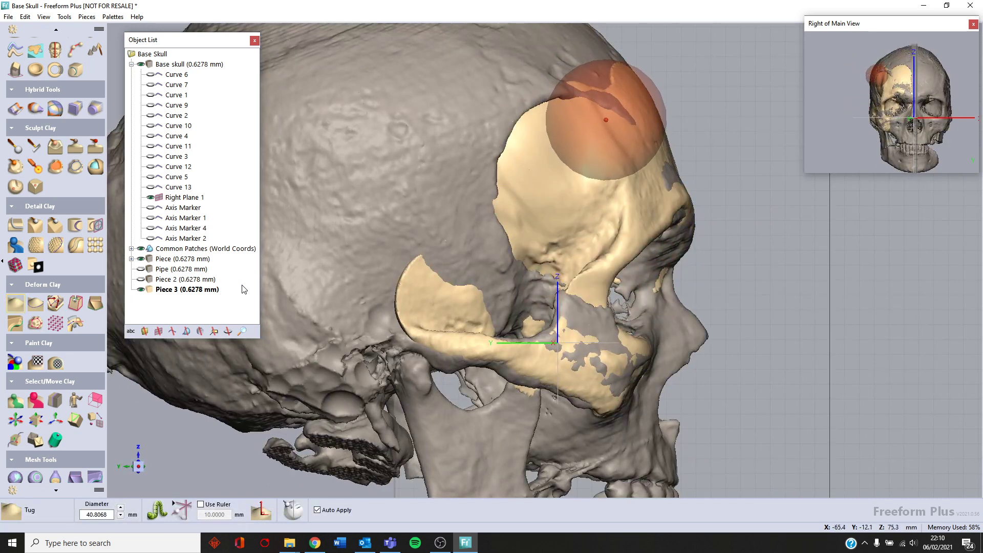
mouse_move(431, 292)
left_mouse_down()
mouse_move(448, 290)
mouse_move(432, 300)
left_mouse_up()
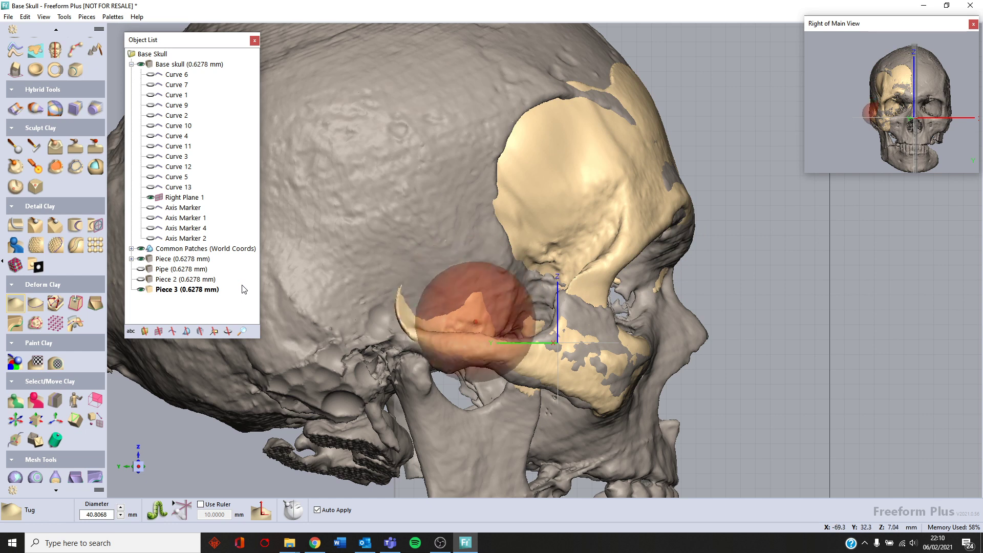
left_click_drag(432, 317, 450, 310)
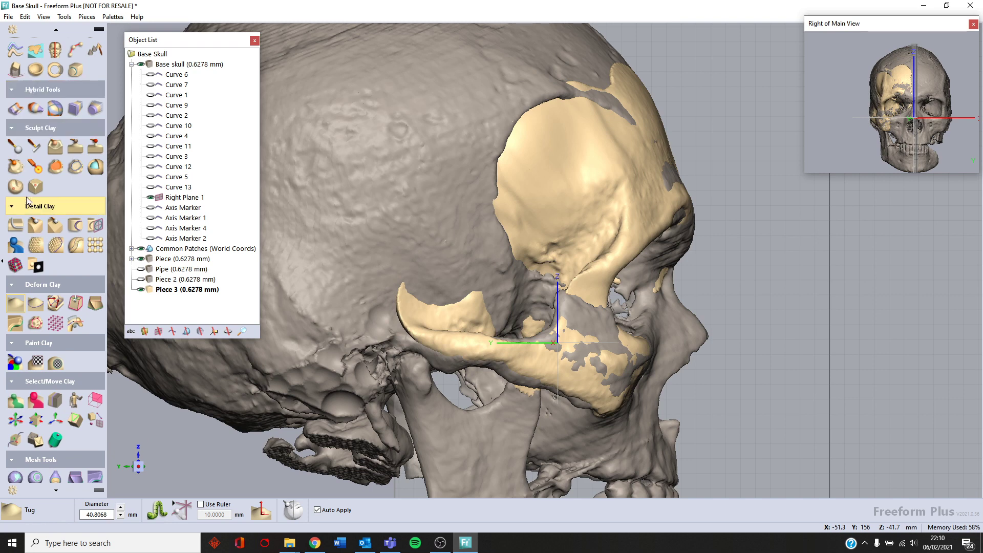
Step: Outline Piece 3's excess clay around the zygomatic arch with a polygonal clay selection and delete it
left_click(15, 399)
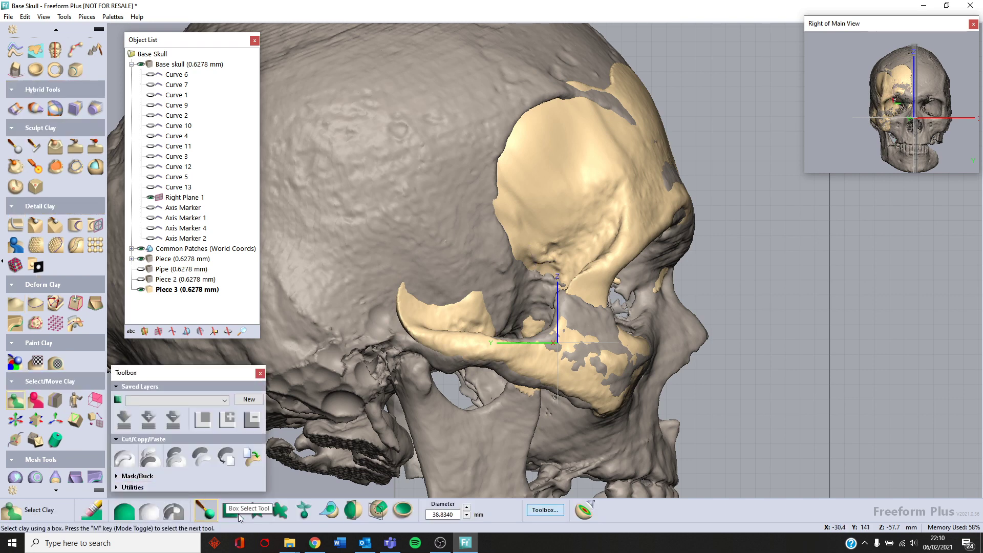
left_click(255, 512)
left_click_drag(481, 264, 518, 284)
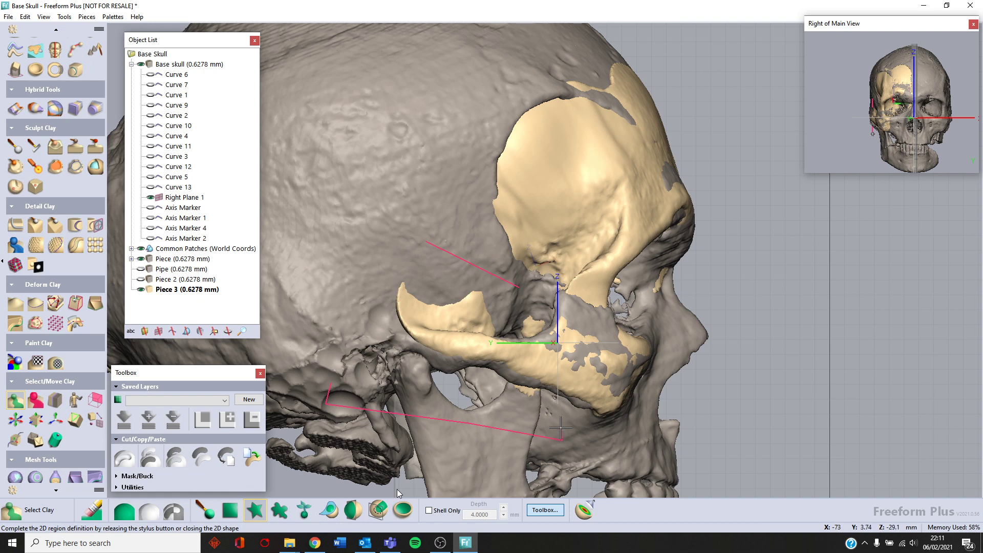
left_click_drag(546, 325, 518, 285)
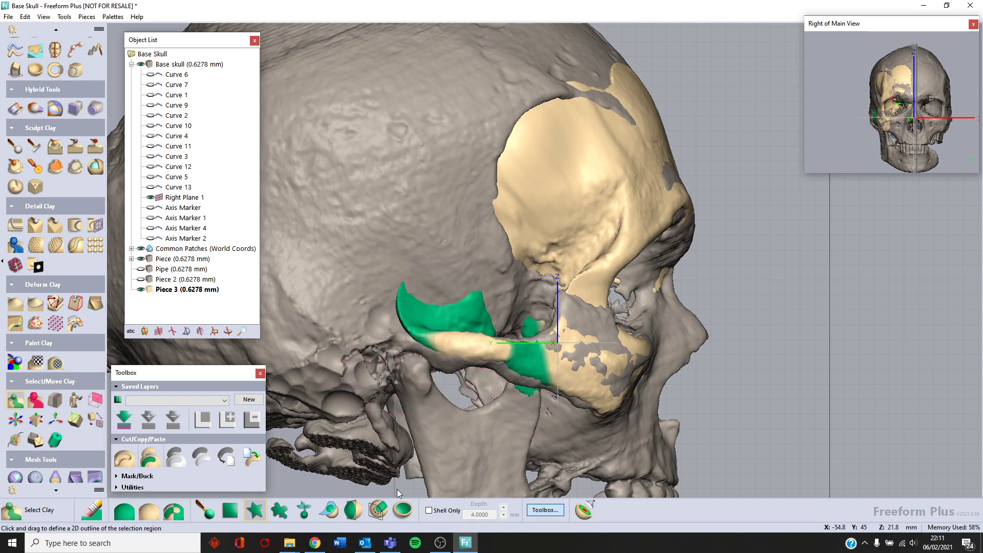
key("Delete")
Step: Select Piece 3's remaining cheekbone and zygomatic arch clay with a polygonal outline and delete it
middle_click_drag(316, 318, 317, 317)
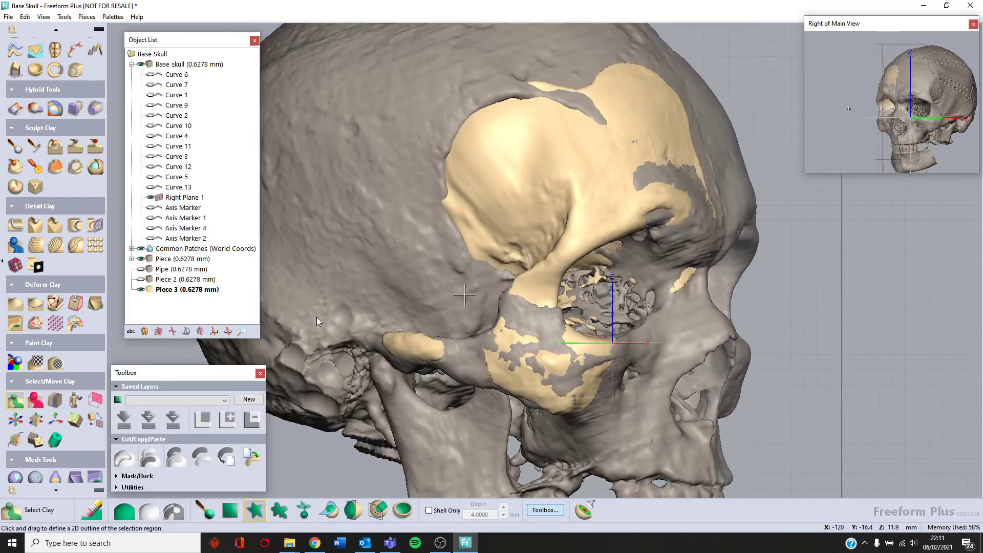
left_click_drag(464, 296, 518, 309)
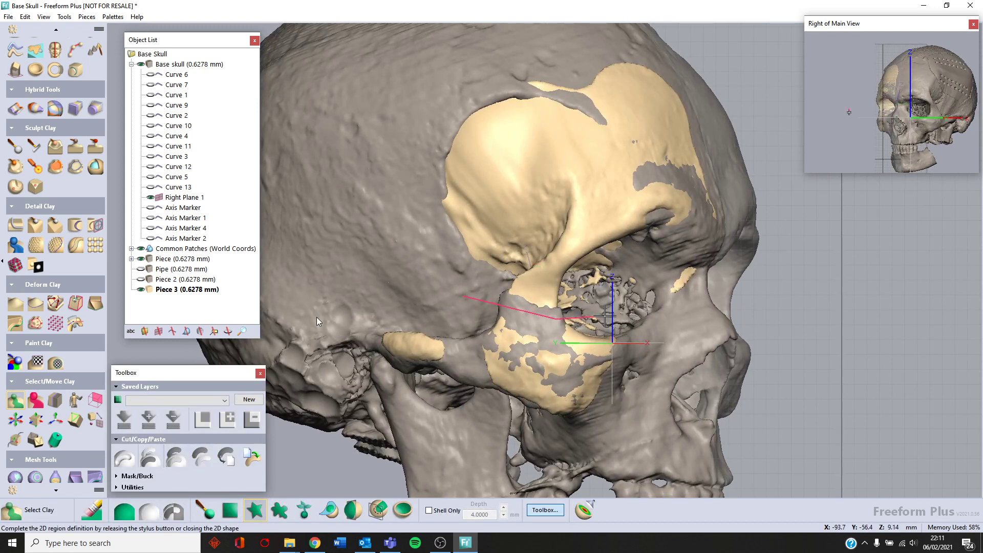
mouse_move(467, 437)
left_mouse_down()
mouse_move(375, 403)
mouse_move(339, 338)
mouse_move(409, 289)
mouse_move(462, 296)
left_mouse_up()
left_click(462, 295)
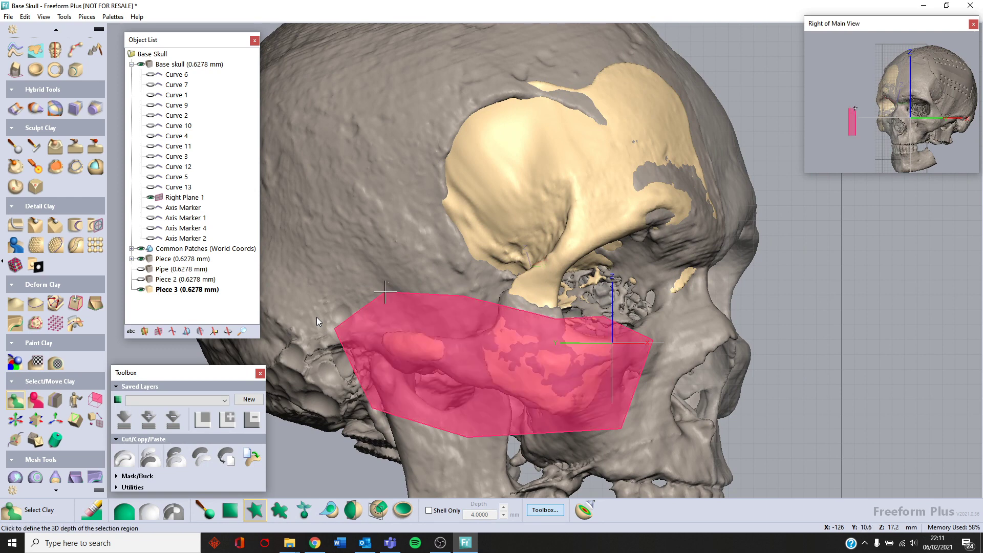
left_click(435, 322)
middle_click_drag(380, 338, 358, 329)
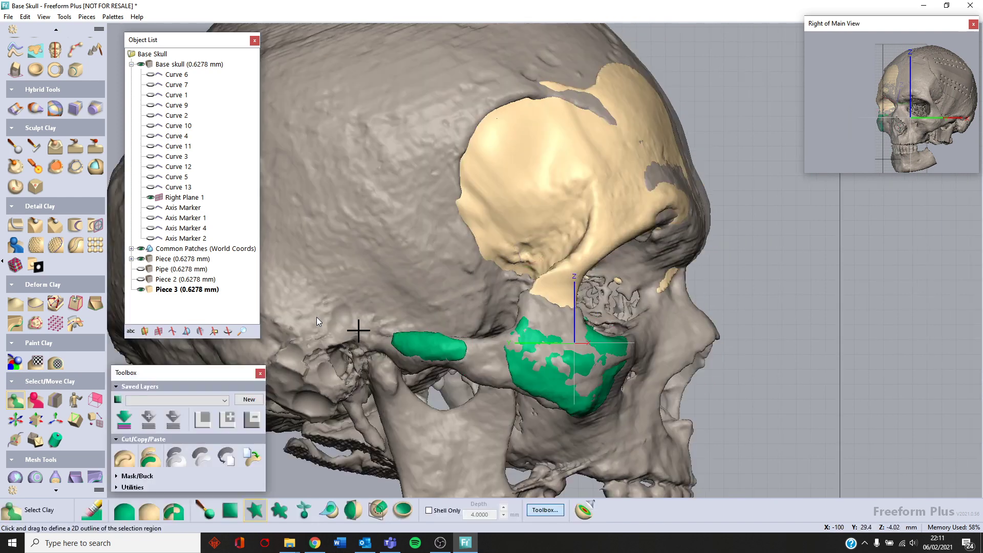
key("Delete")
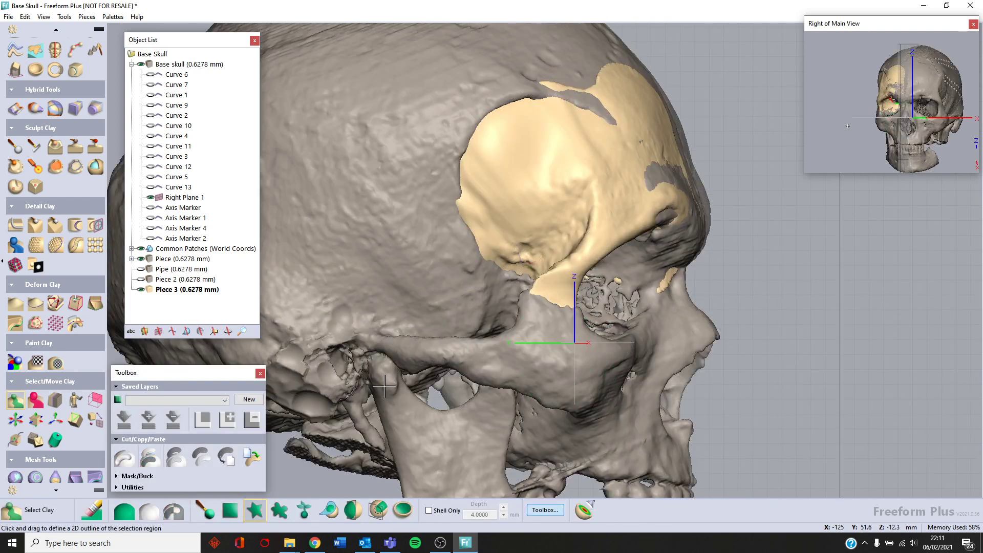
Step: Outline Piece 3's excess forehead and inner brow clay with a polygonal clay selection
middle_click_drag(574, 358, 652, 76)
left_click_drag(686, 49, 514, 49)
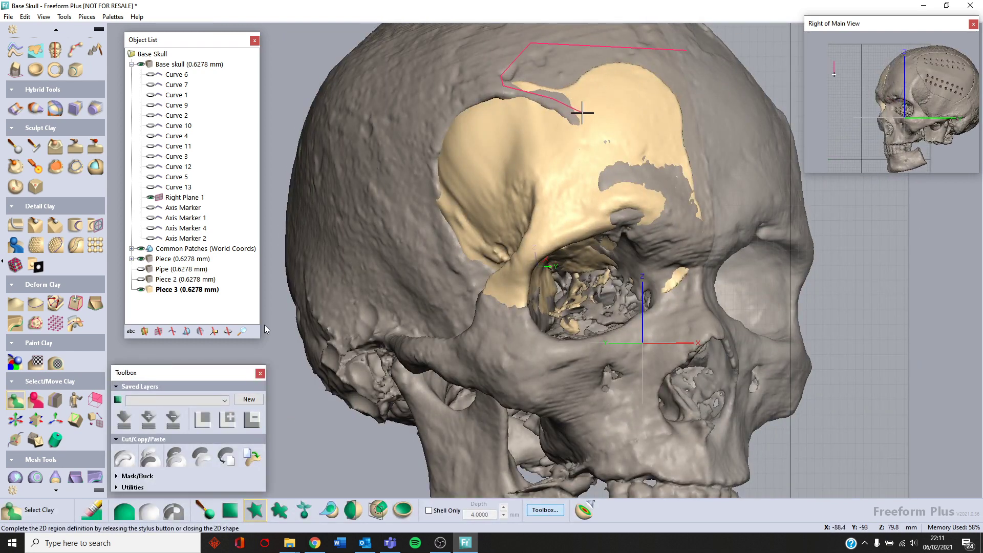
left_click_drag(583, 112, 597, 155)
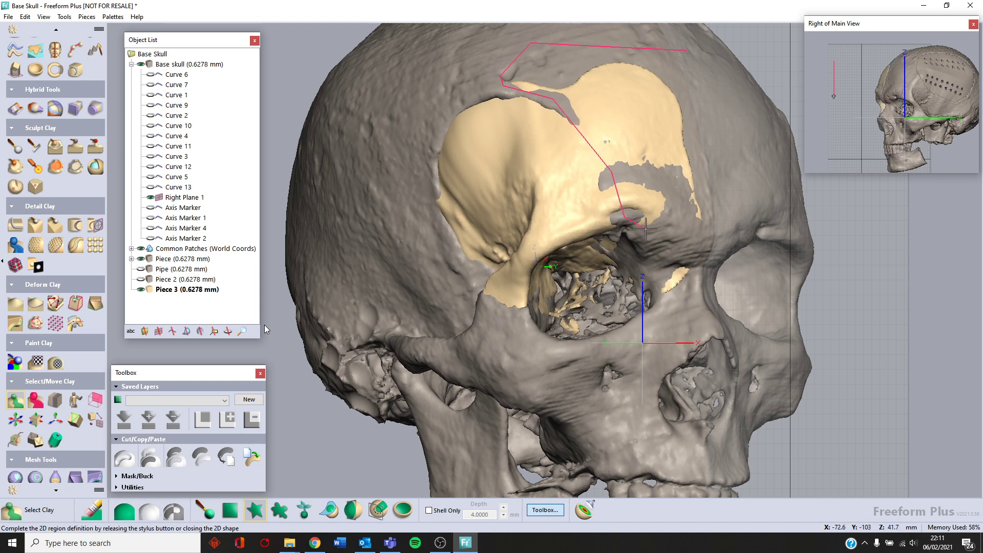
left_click_drag(746, 221, 686, 50)
left_click(708, 124)
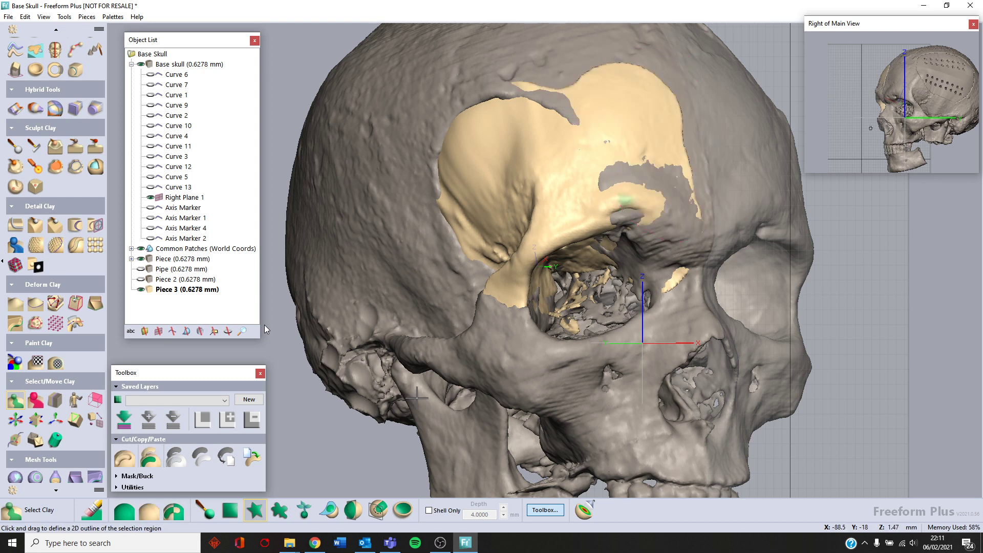